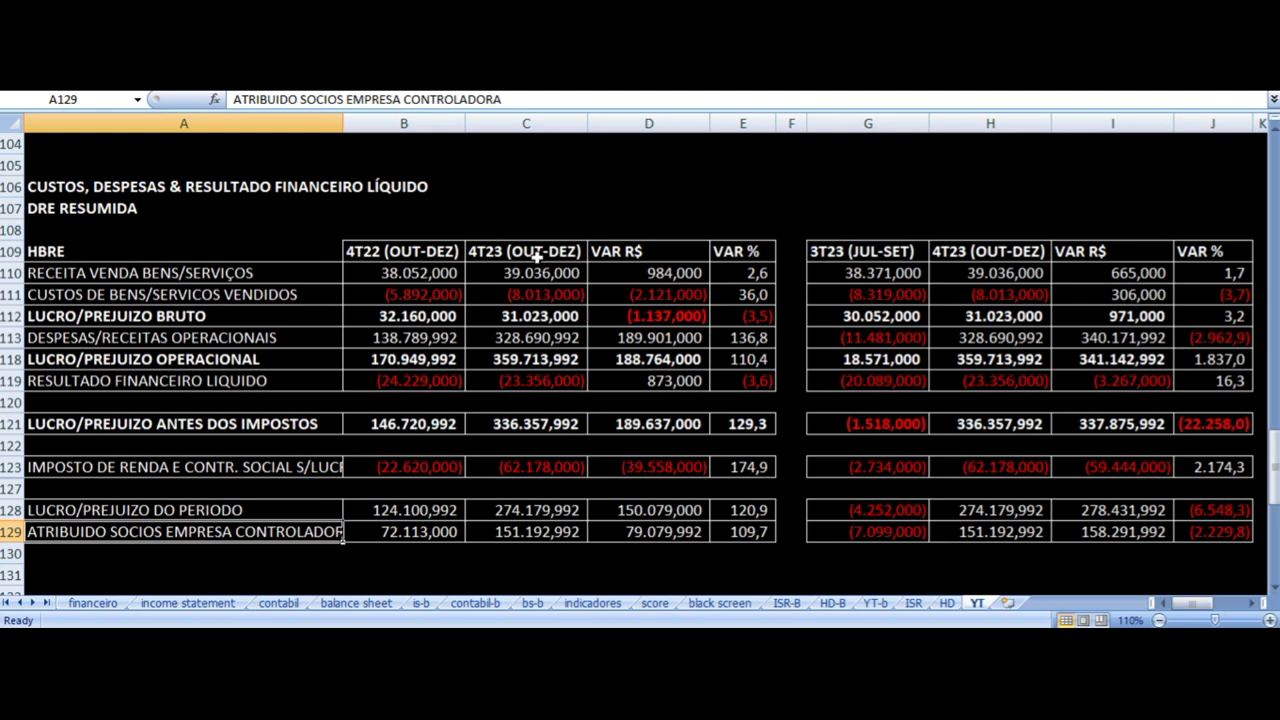
Mark the compared periods in the HBRE income statement: 4T22 with 4T23, 3T23 with 4T23, and full years 2022 with 2023.
left_click_drag(533, 254, 429, 406)
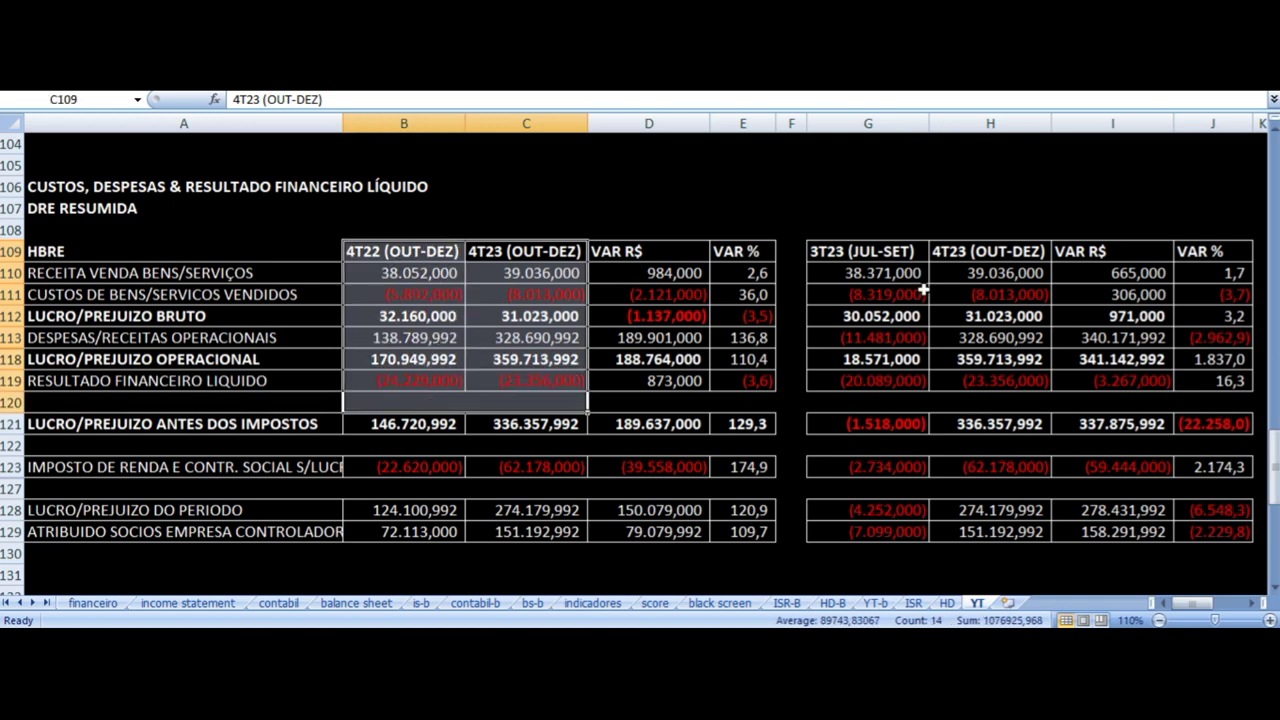
left_click_drag(979, 256, 896, 378)
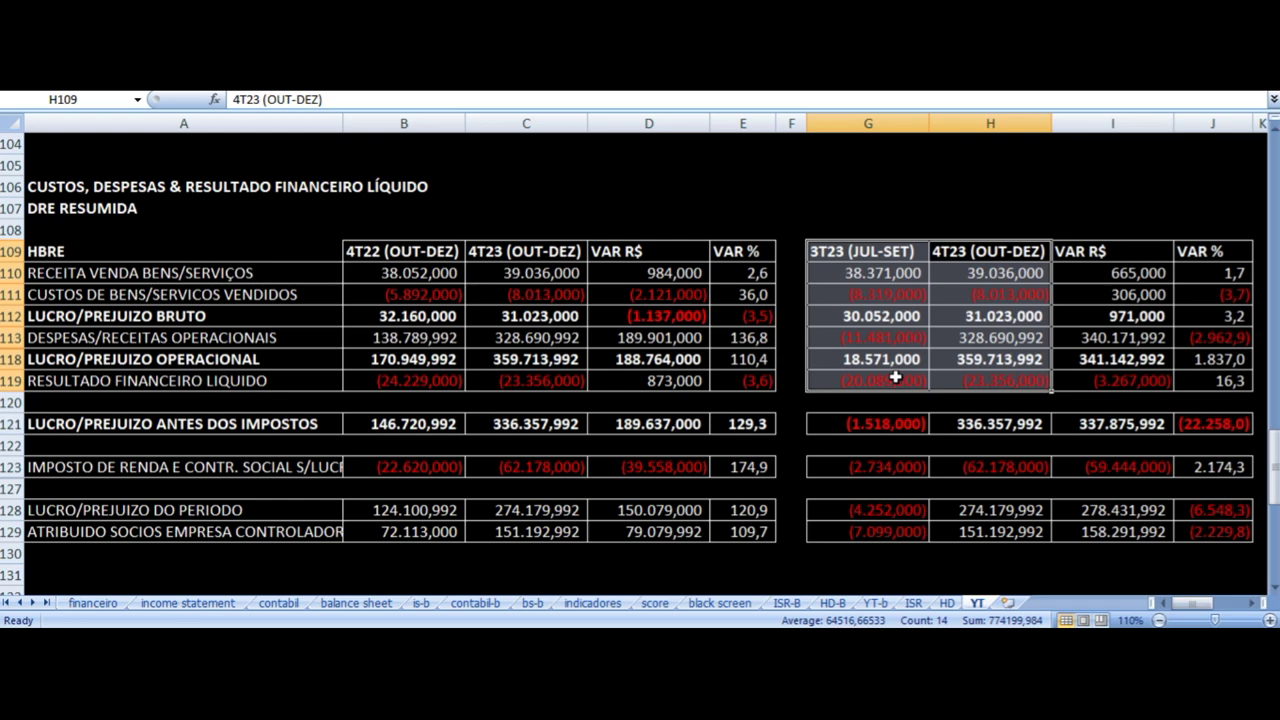
scroll(663, 400, "down", 8)
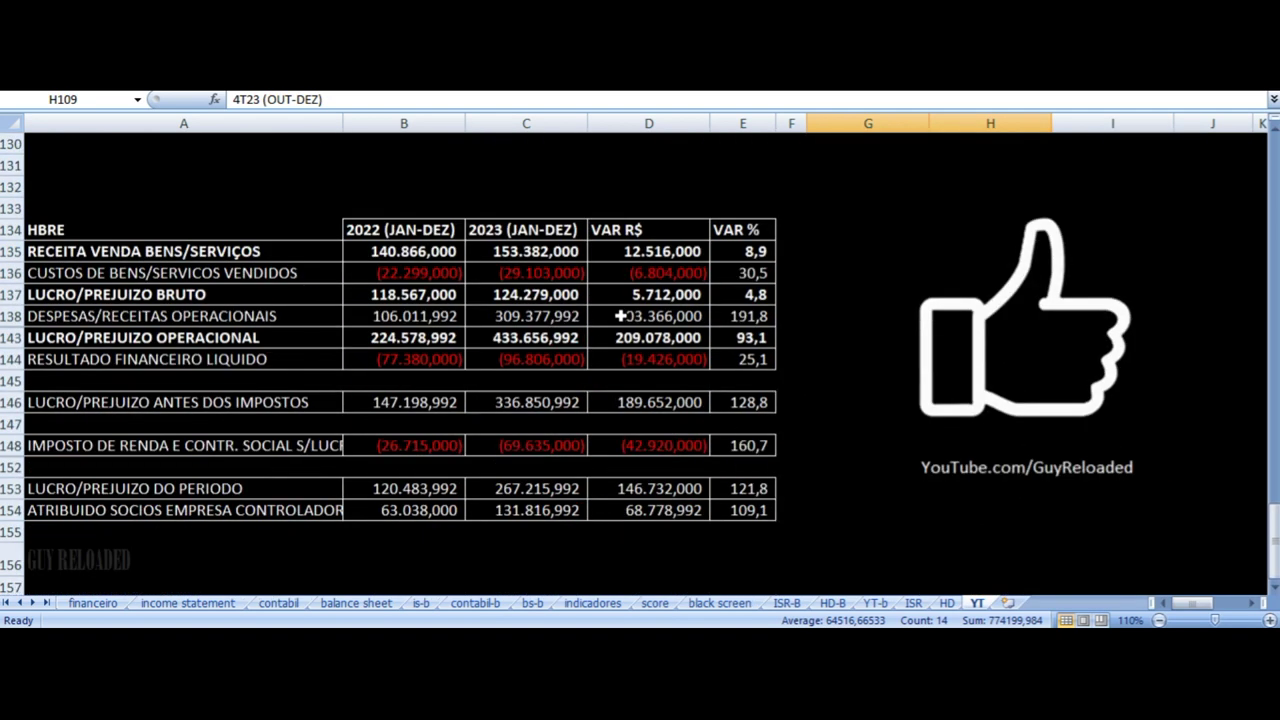
left_click_drag(535, 228, 441, 395)
Return to the quarterly DRE RESUMIDA table and point out its 4T22 and 4T23 (OUT-DEZ) column headings.
scroll(574, 386, "up", 20)
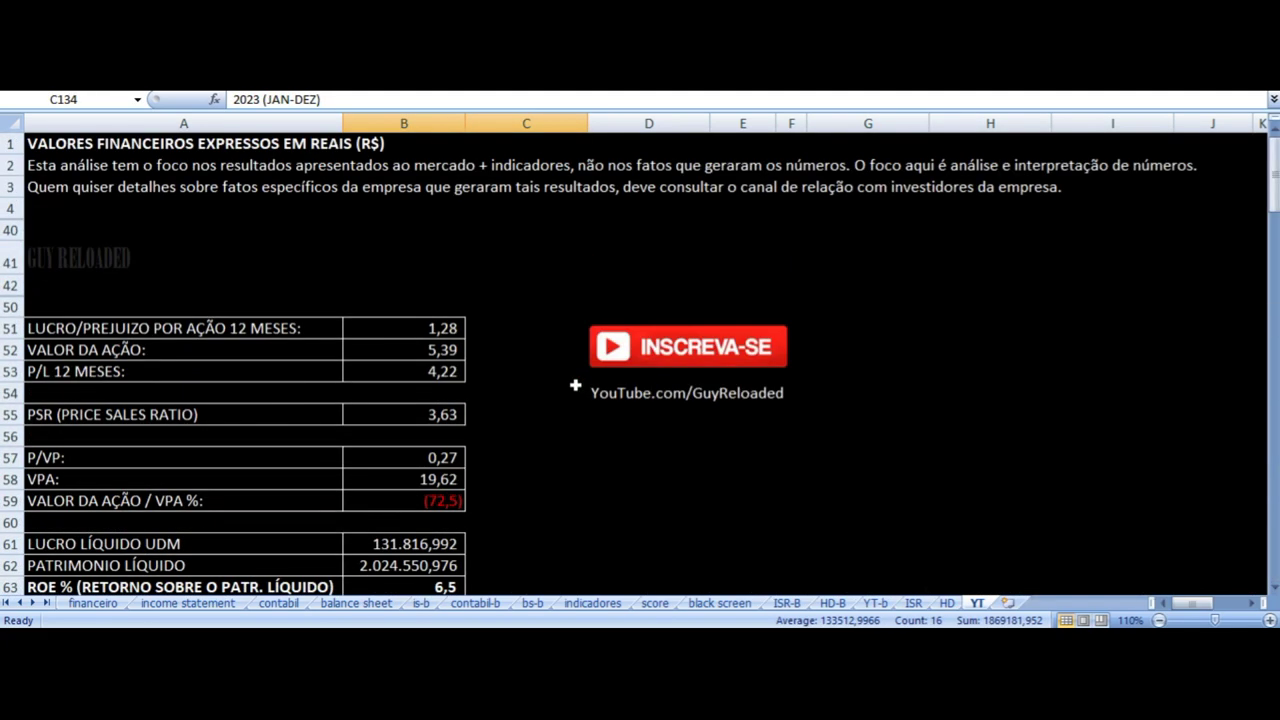
scroll(575, 385, "down", 20)
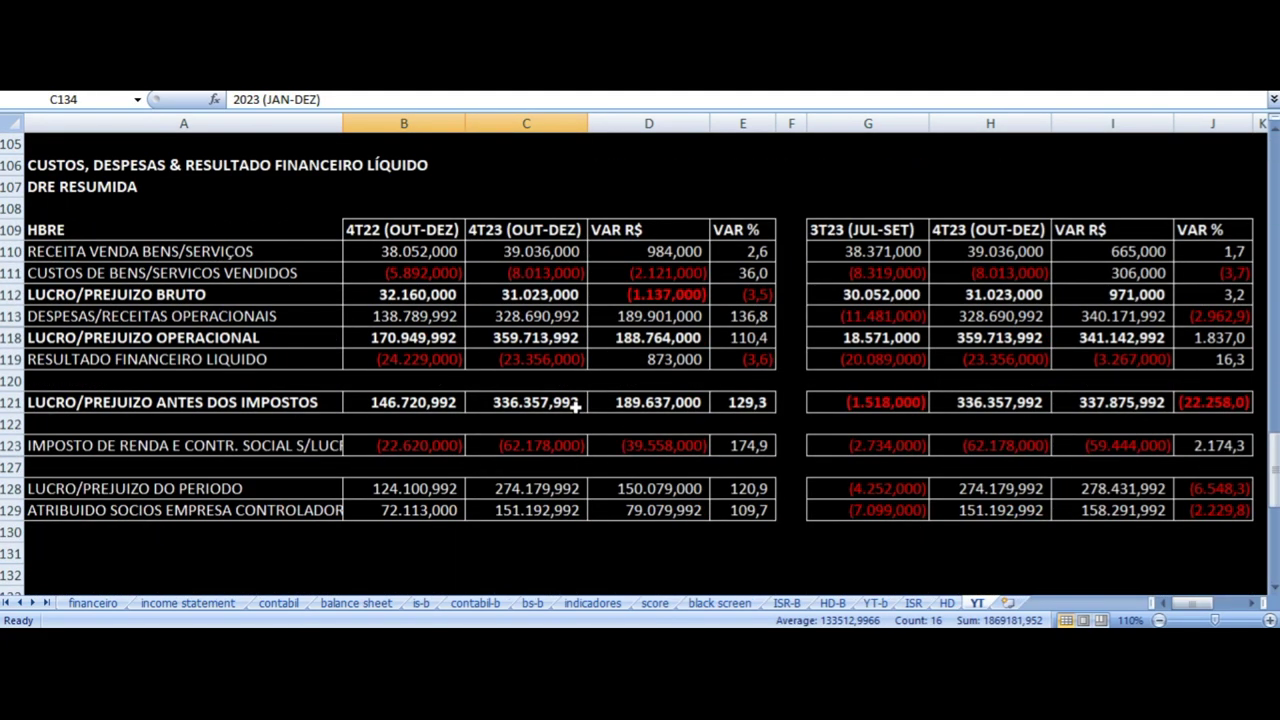
left_click(516, 238)
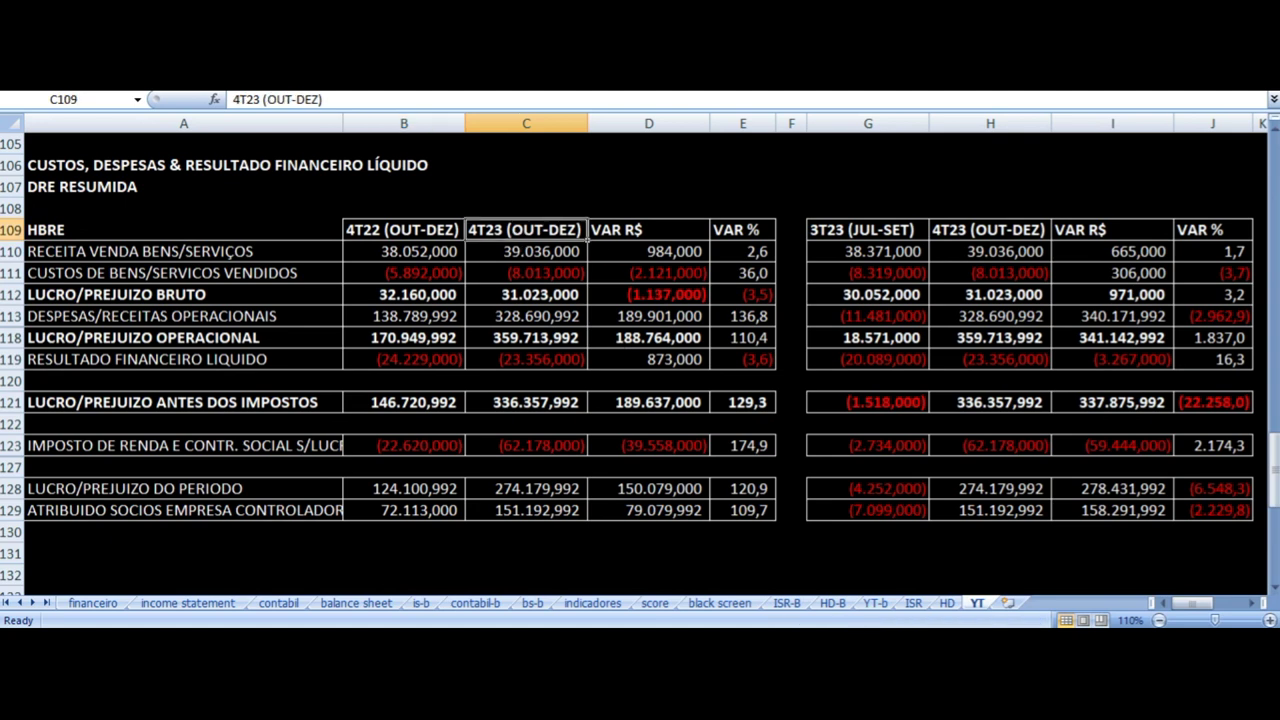
left_click(404, 230)
left_click(526, 230)
Examine the RECEITA VENDA BENS/SERVIÇOS row, comparing 4T22 with 4T23 and the variation in reais.
left_click(526, 252)
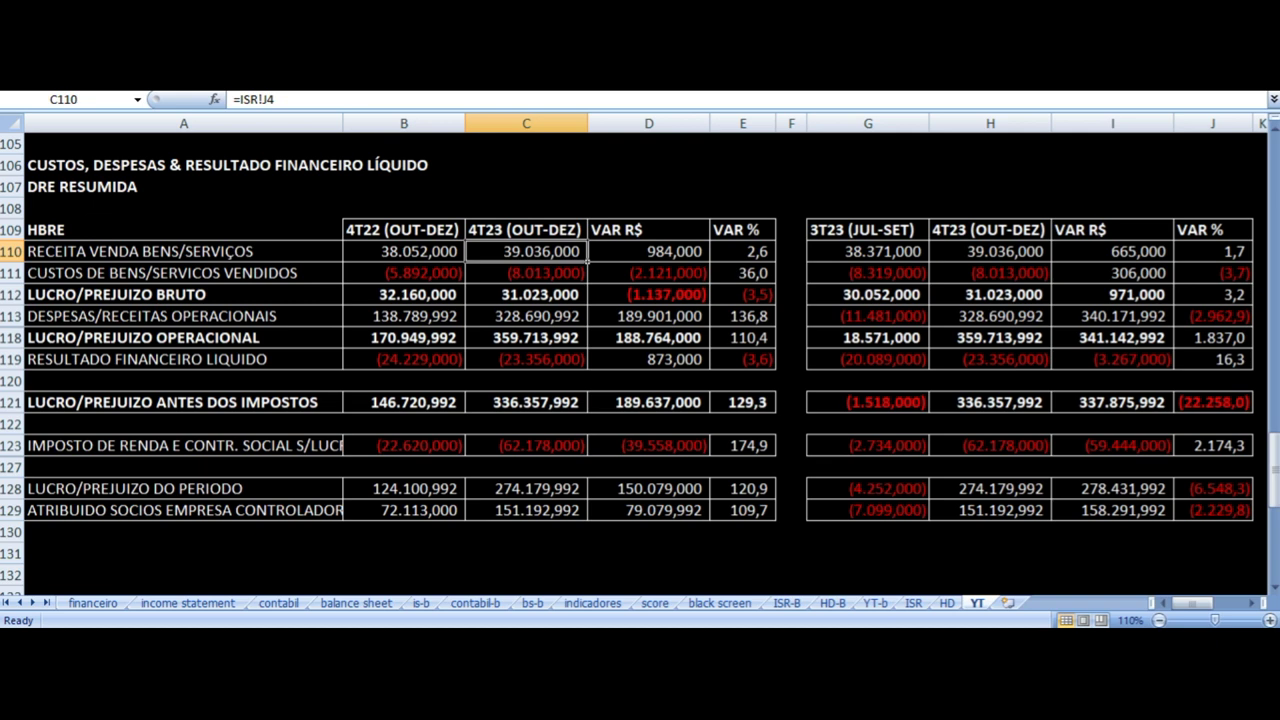
key("Right")
key("Right")
key("Left")
key("Left")
key("Left")
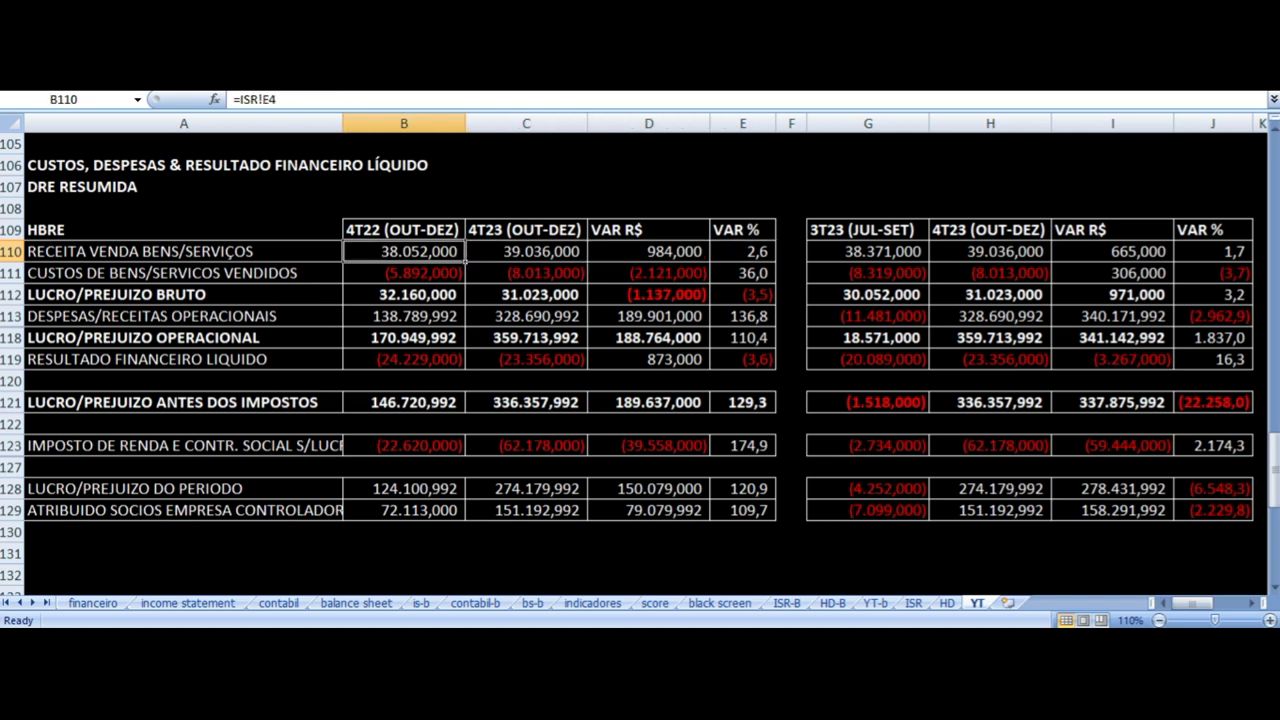
key("Right")
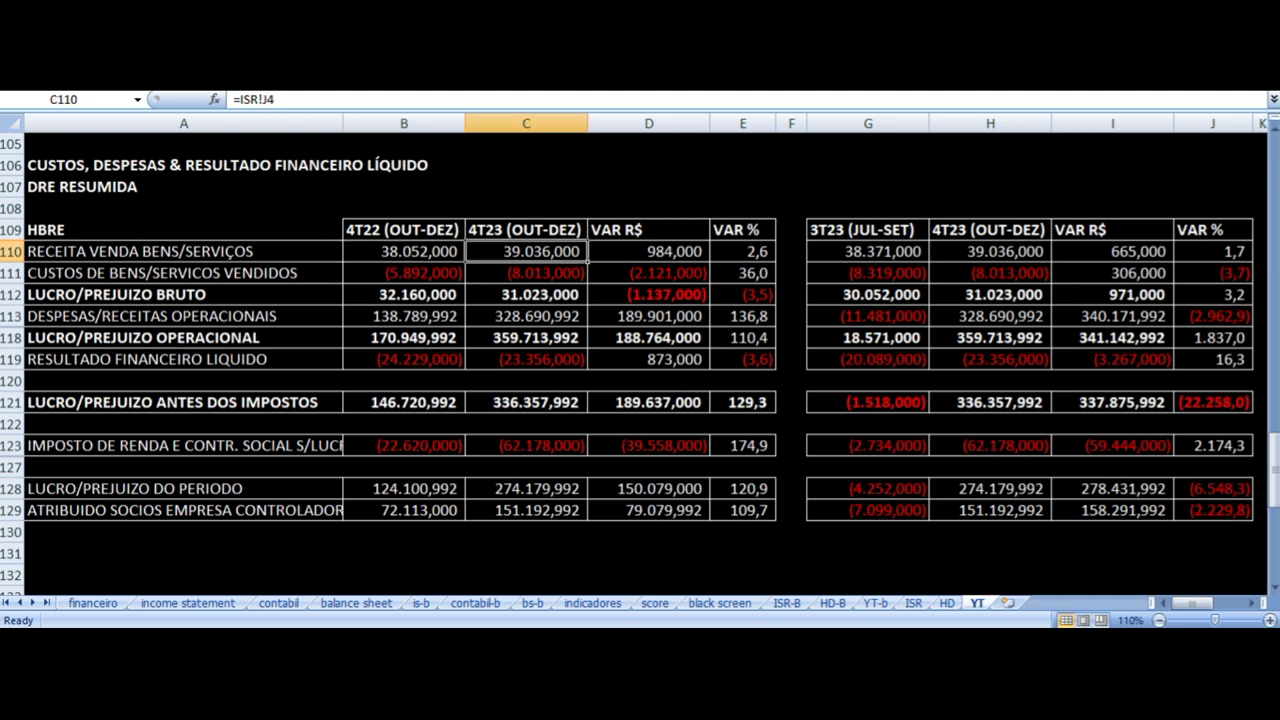
key("Right")
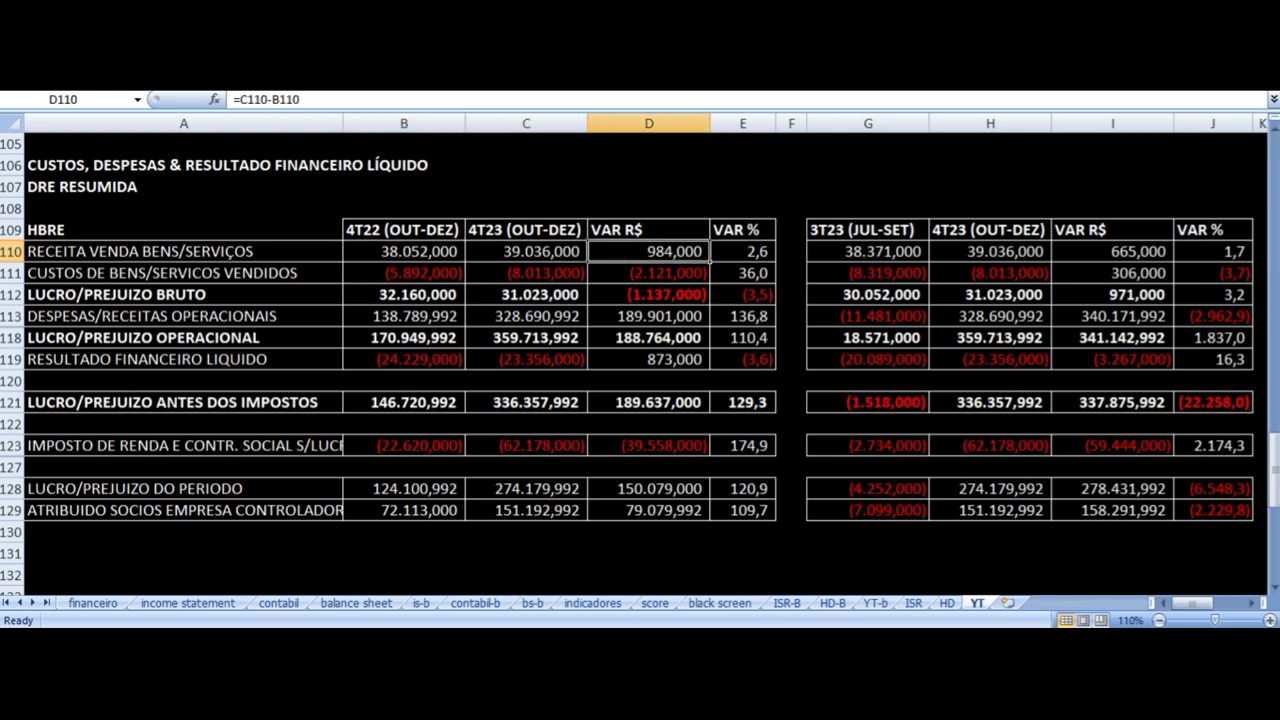
Examine the CUSTOS DE BENS/SERVICOS VENDIDOS row, comparing its percentage variation, 4T22 and 4T23 values, and variation in reais.
key("Down")
key("Right")
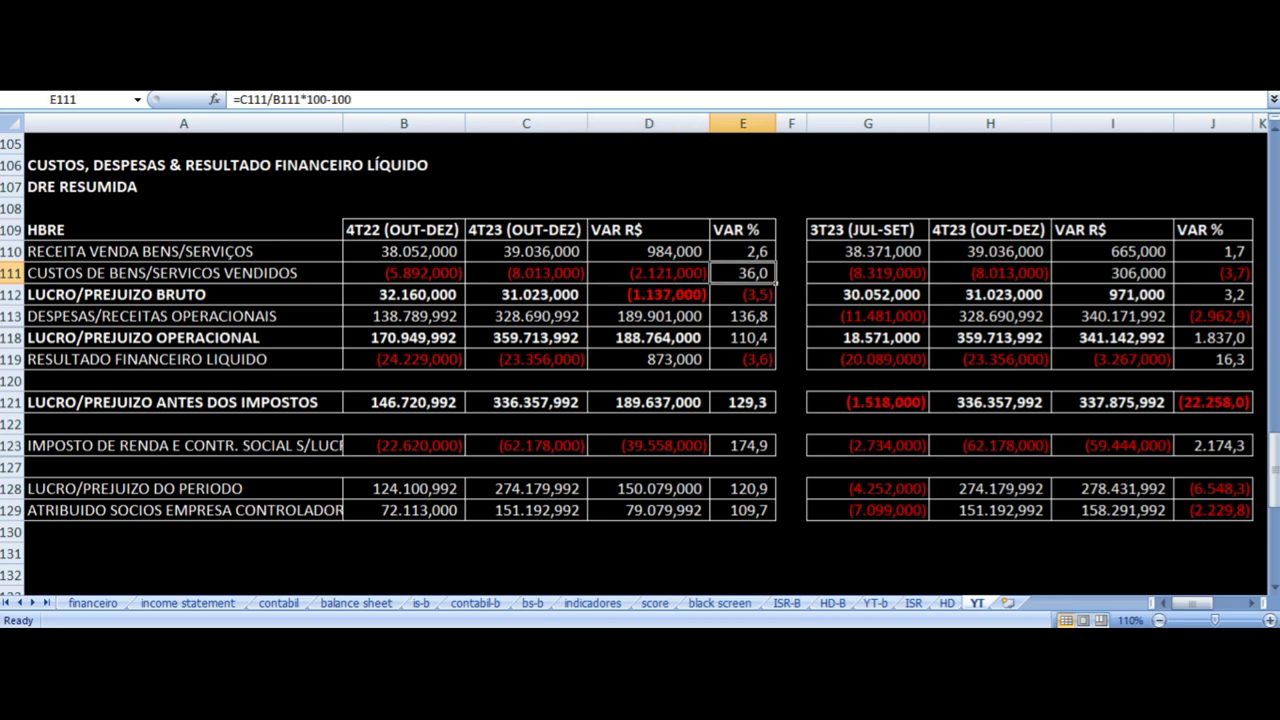
key("Left")
key("Left")
key("Left")
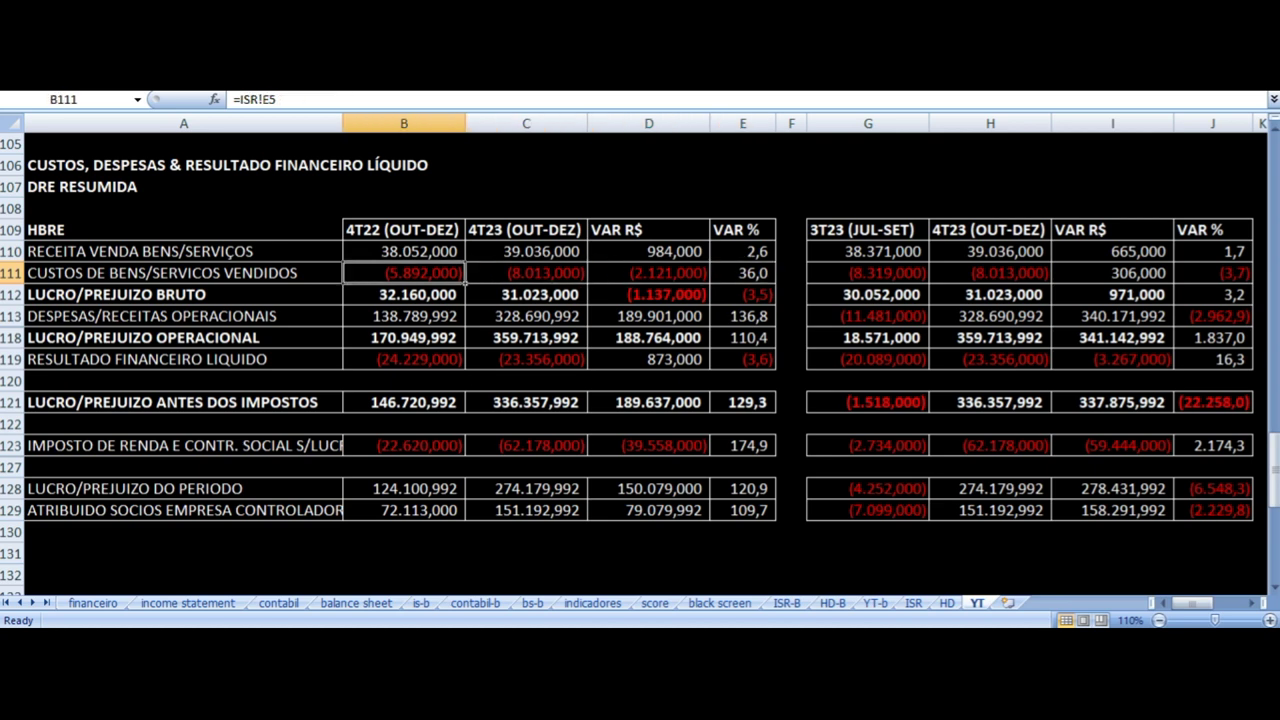
key("Right")
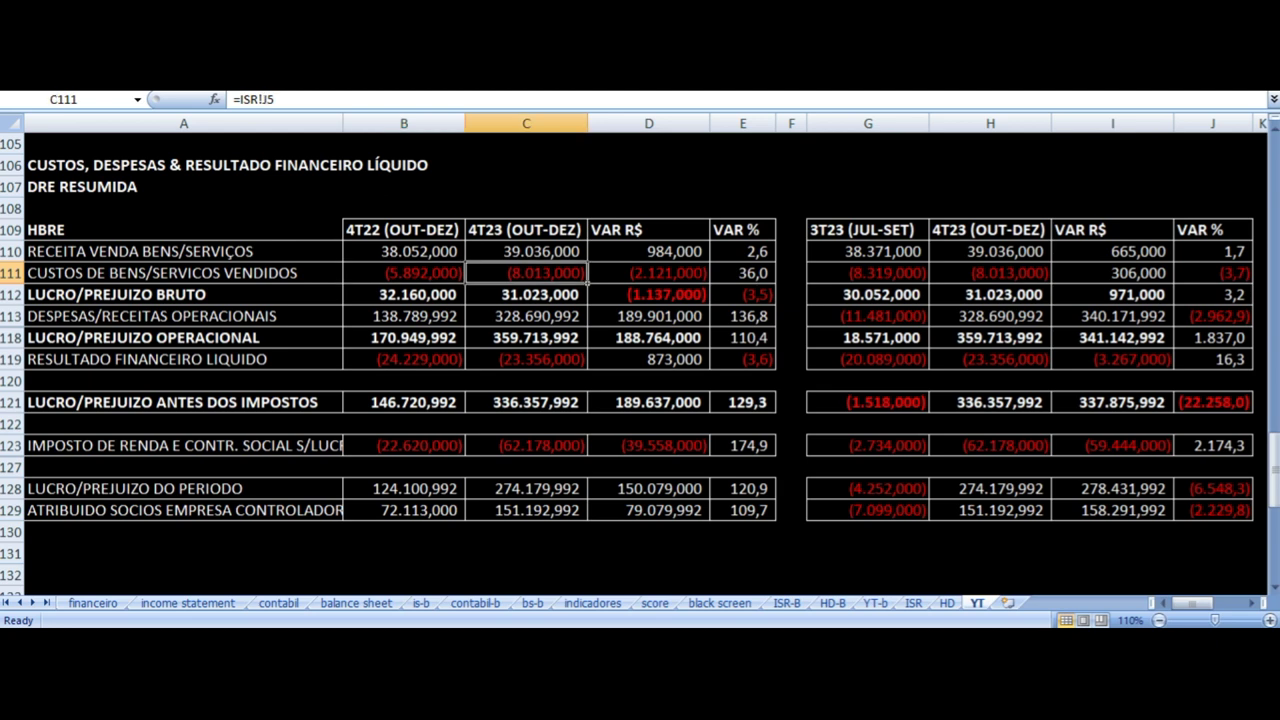
key("Right")
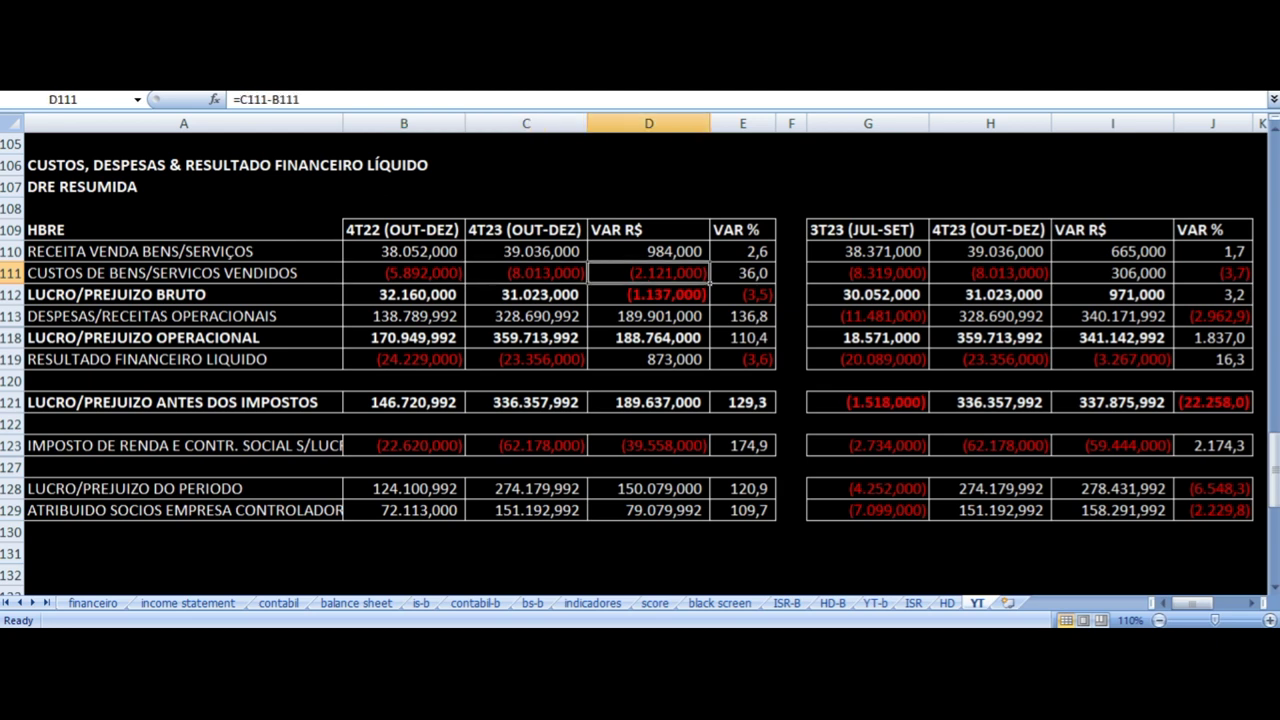
Examine the LUCRO/PREJUIZO BRUTO row, checking both variations and the gross profit for 4T22 and 4T23.
key("Down")
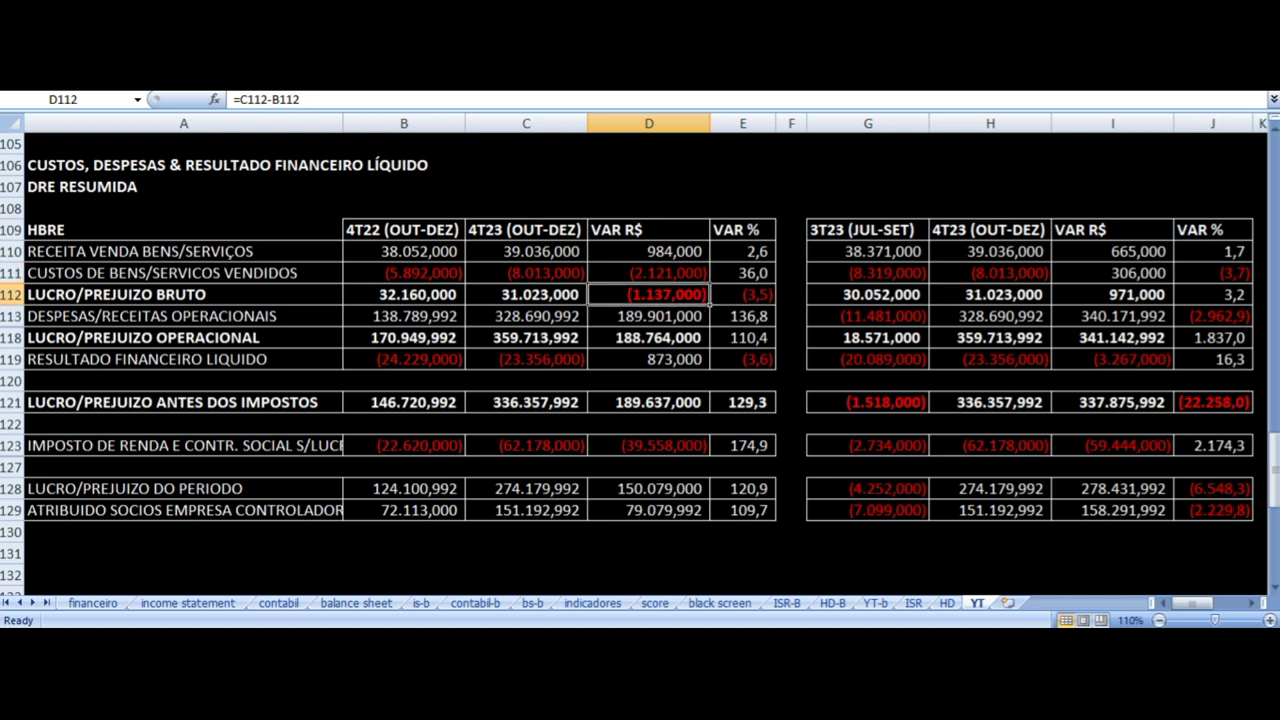
key("Right")
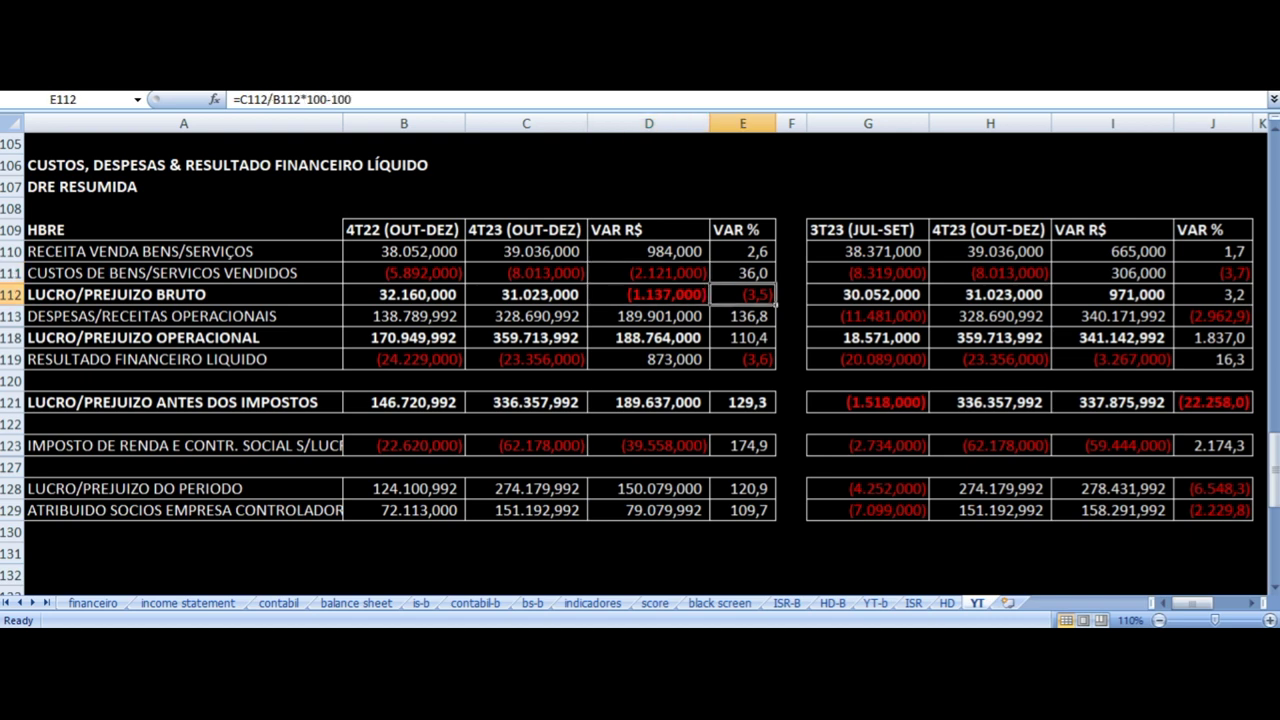
key("Left")
key("Left")
key("Left")
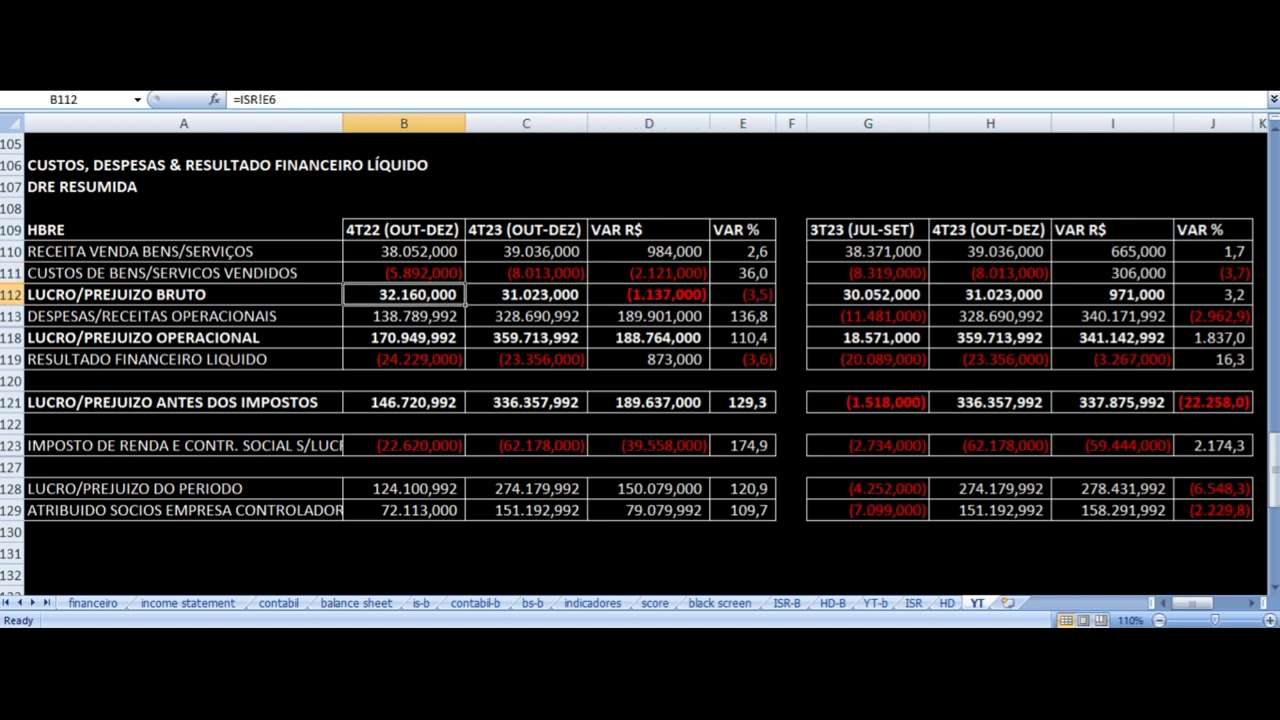
key("Right")
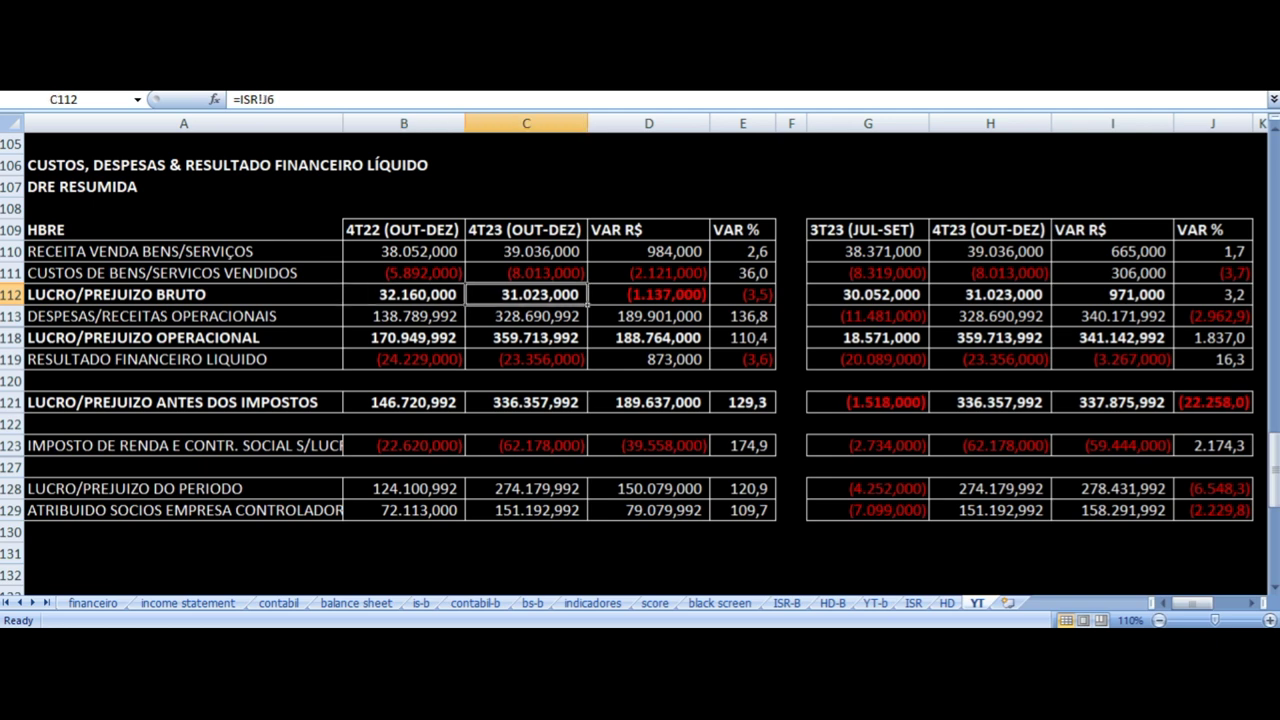
key("Right")
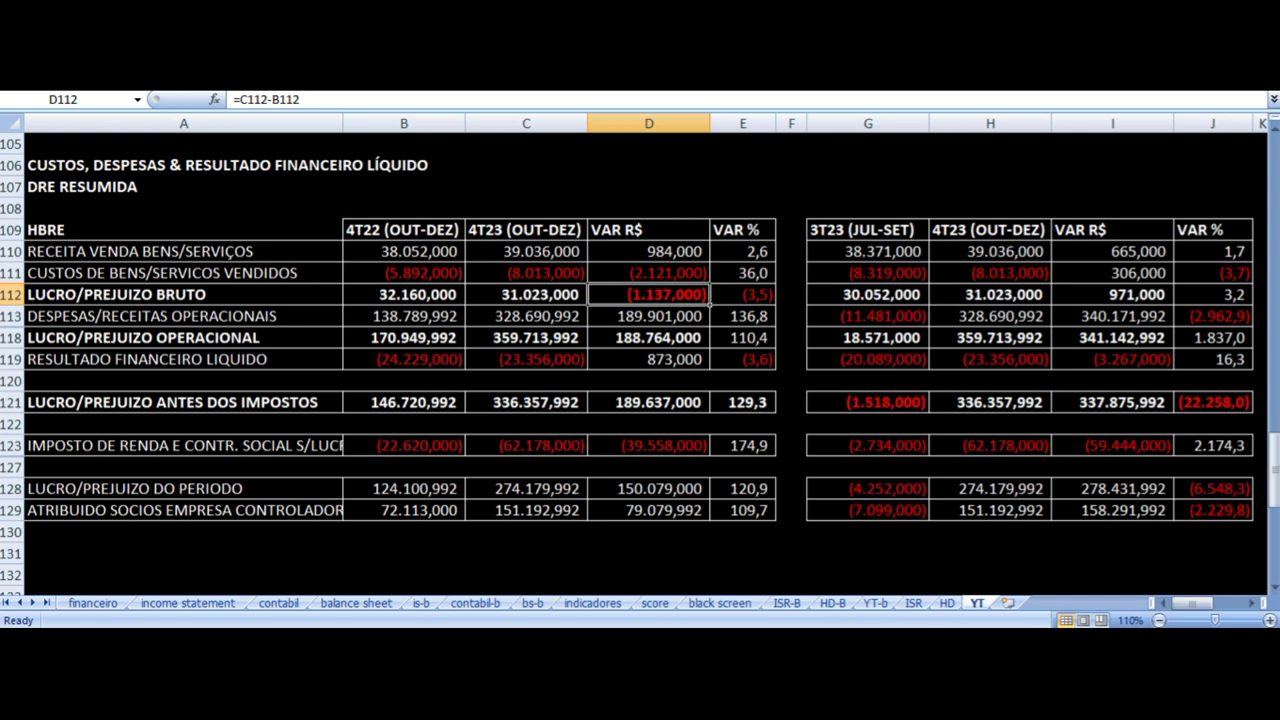
Examine the DESPESAS/RECEITAS OPERACIONAIS row, checking both variations and the 4T22 and 4T23 values.
key("Down")
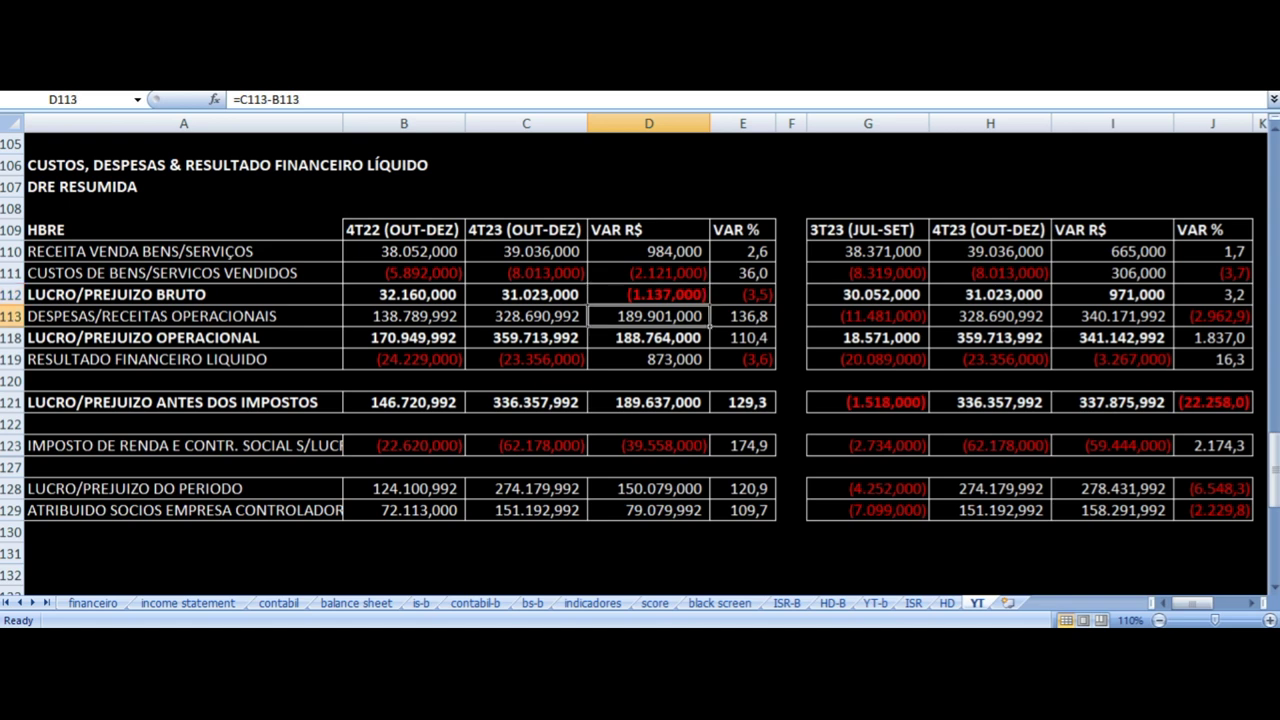
key("Right")
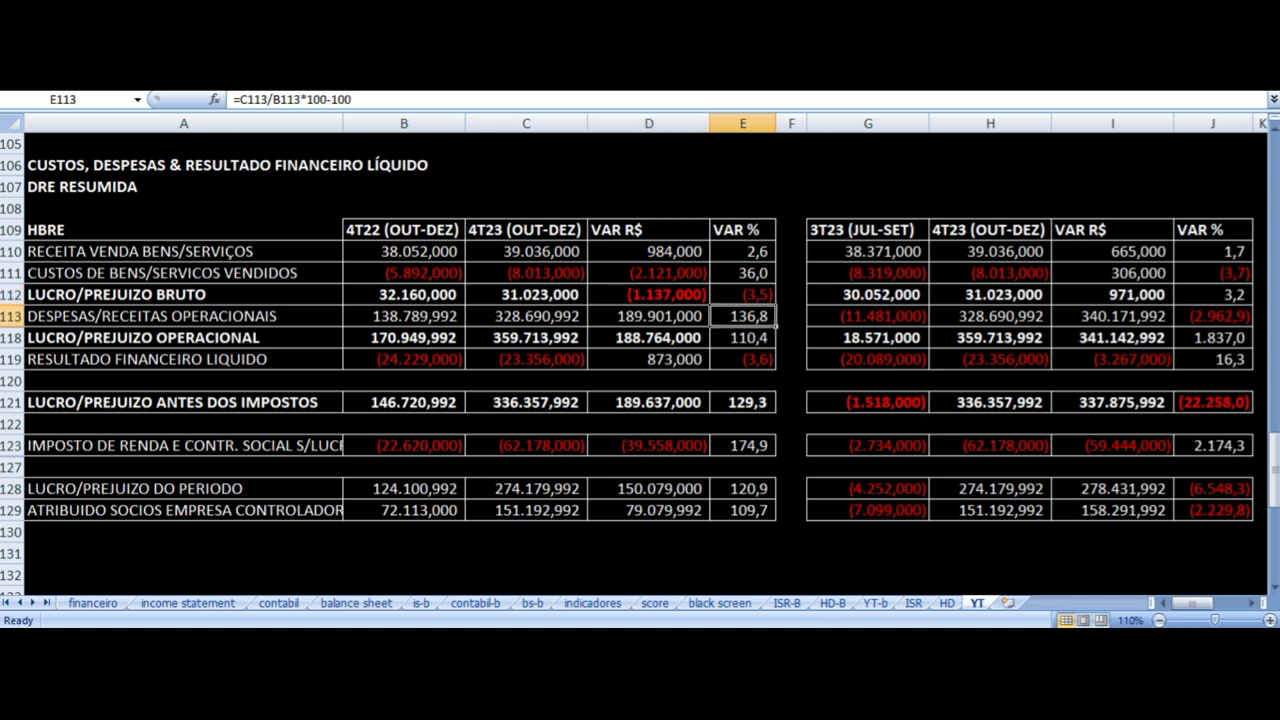
key("Left")
key("Left")
key("Left")
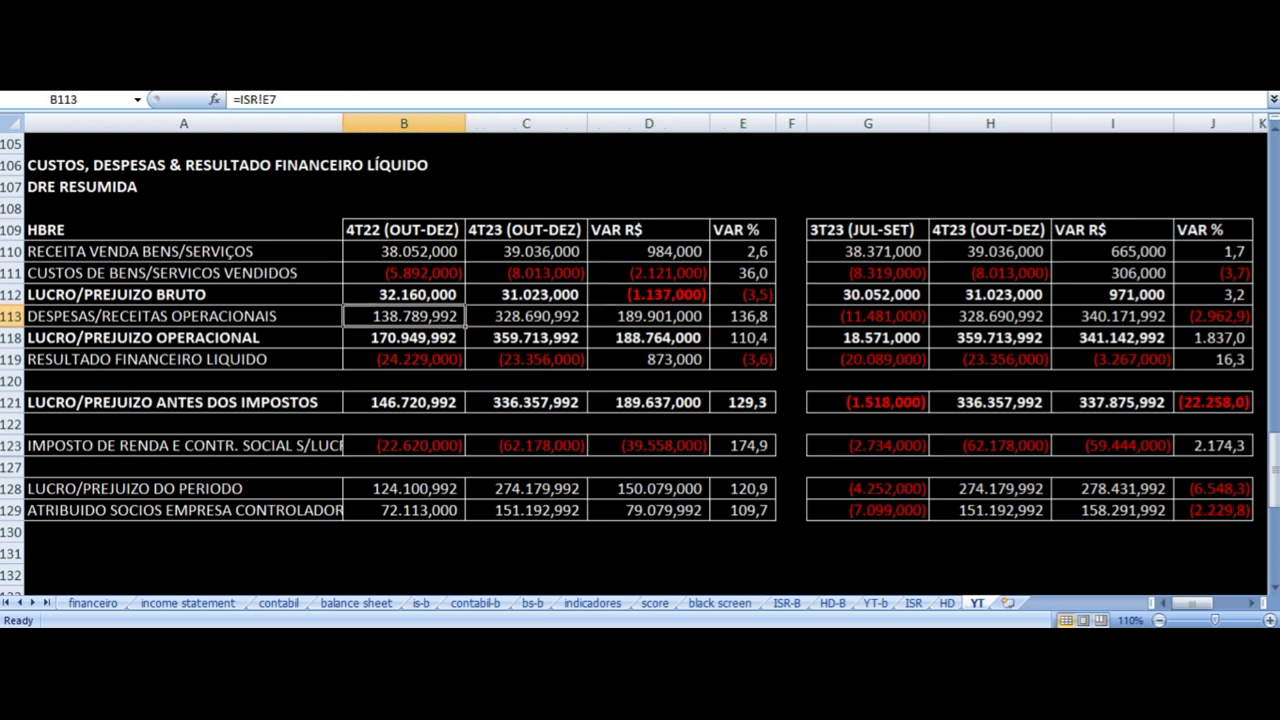
key("Right")
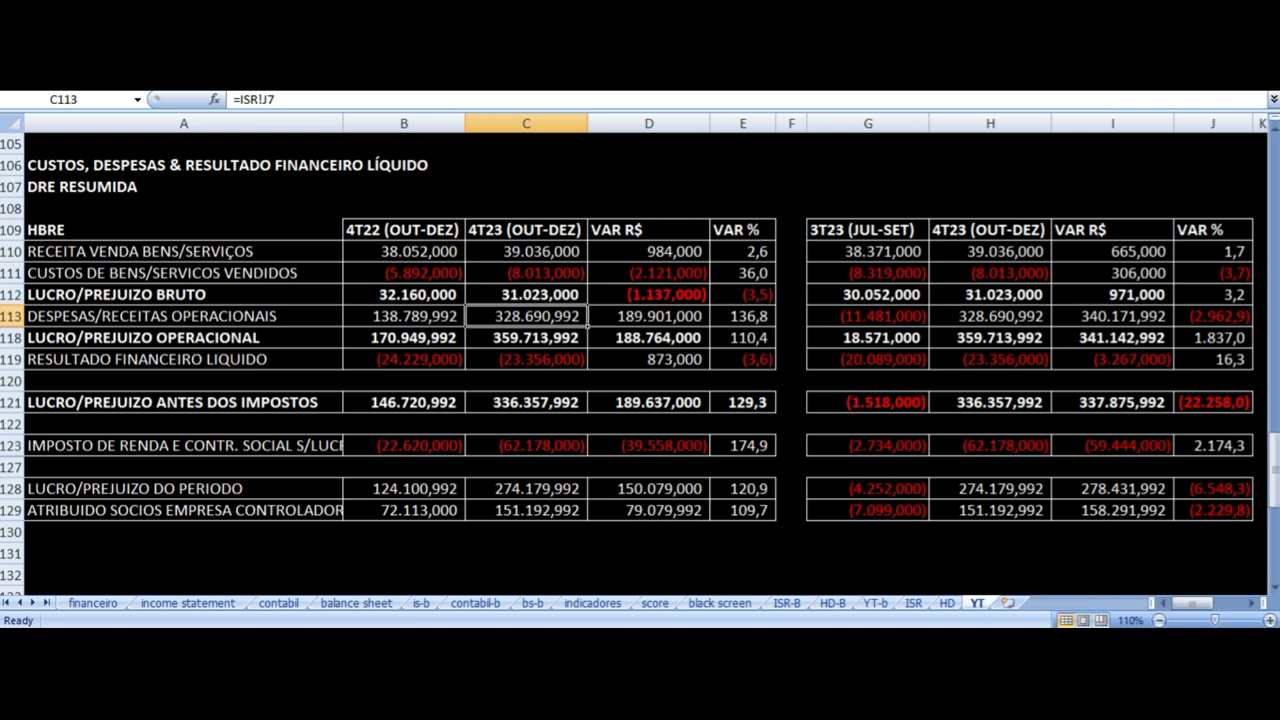
key("Right")
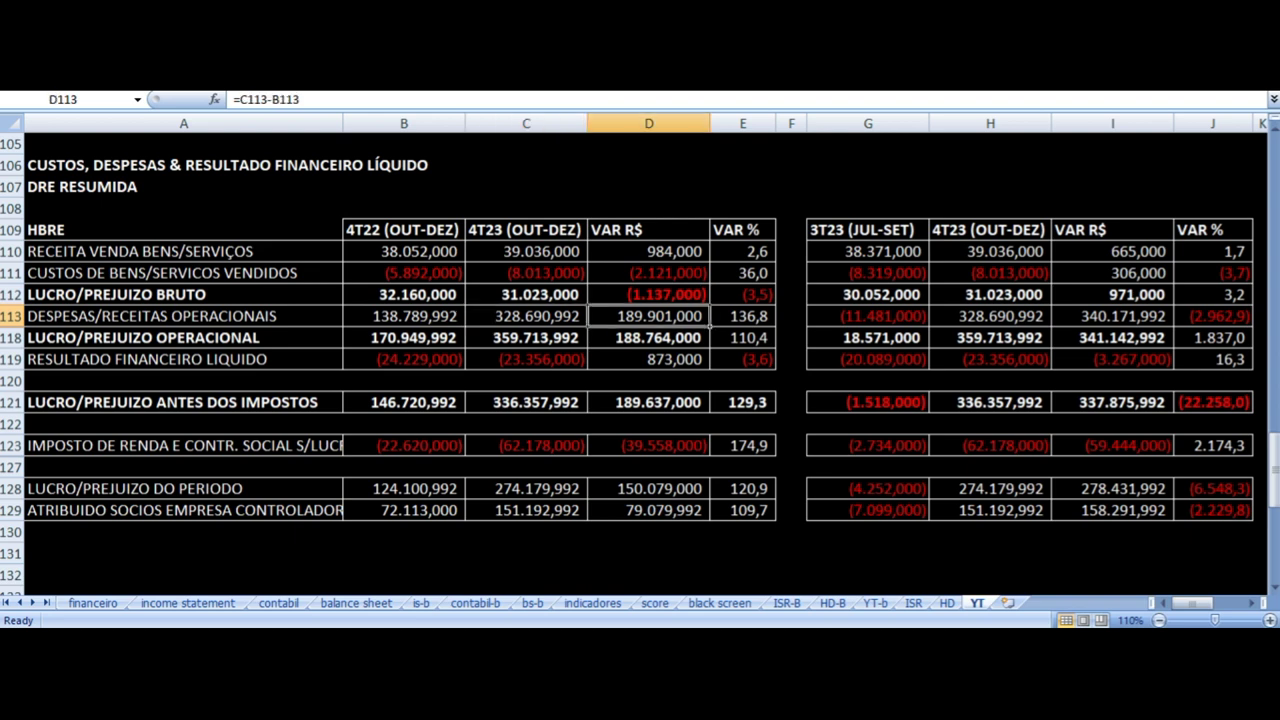
key("Left")
key("Left")
key("Left")
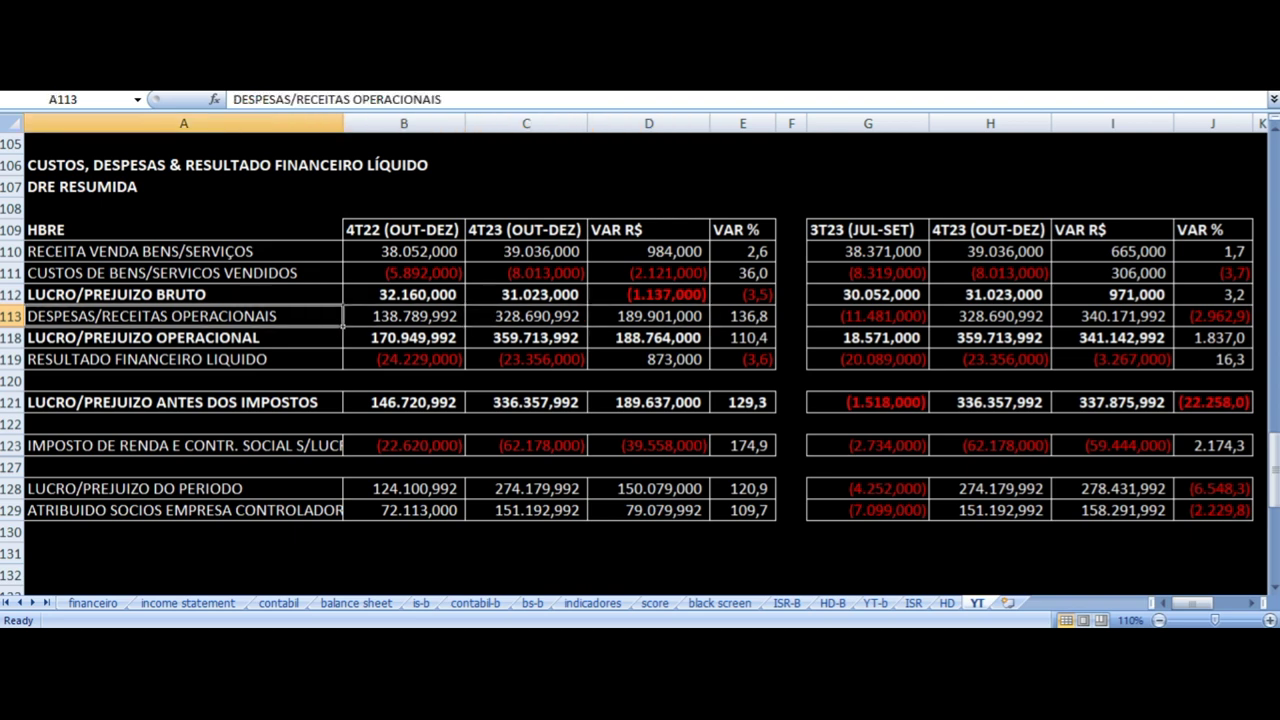
key("Right")
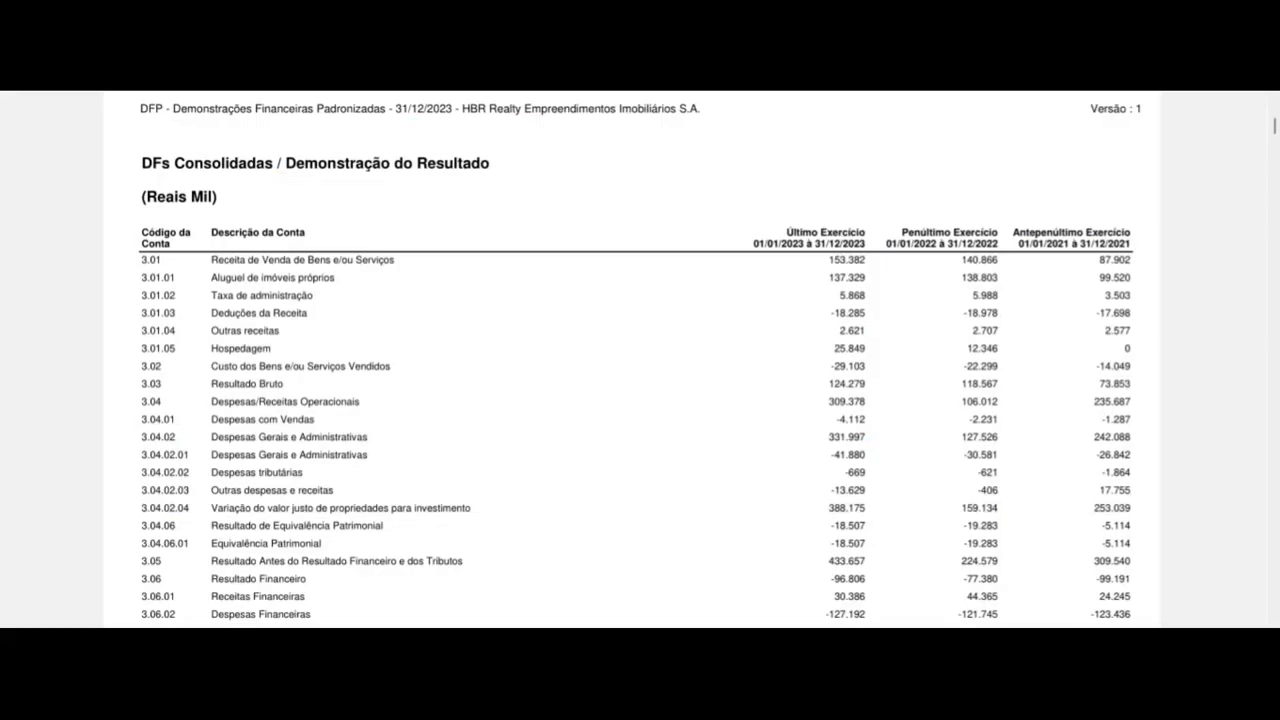
In the DFP 31/12/2023 PDF, mark the line on fair value variation of investment properties and the Despesas/Receitas Operacionais line.
left_click_drag(216, 508, 478, 511)
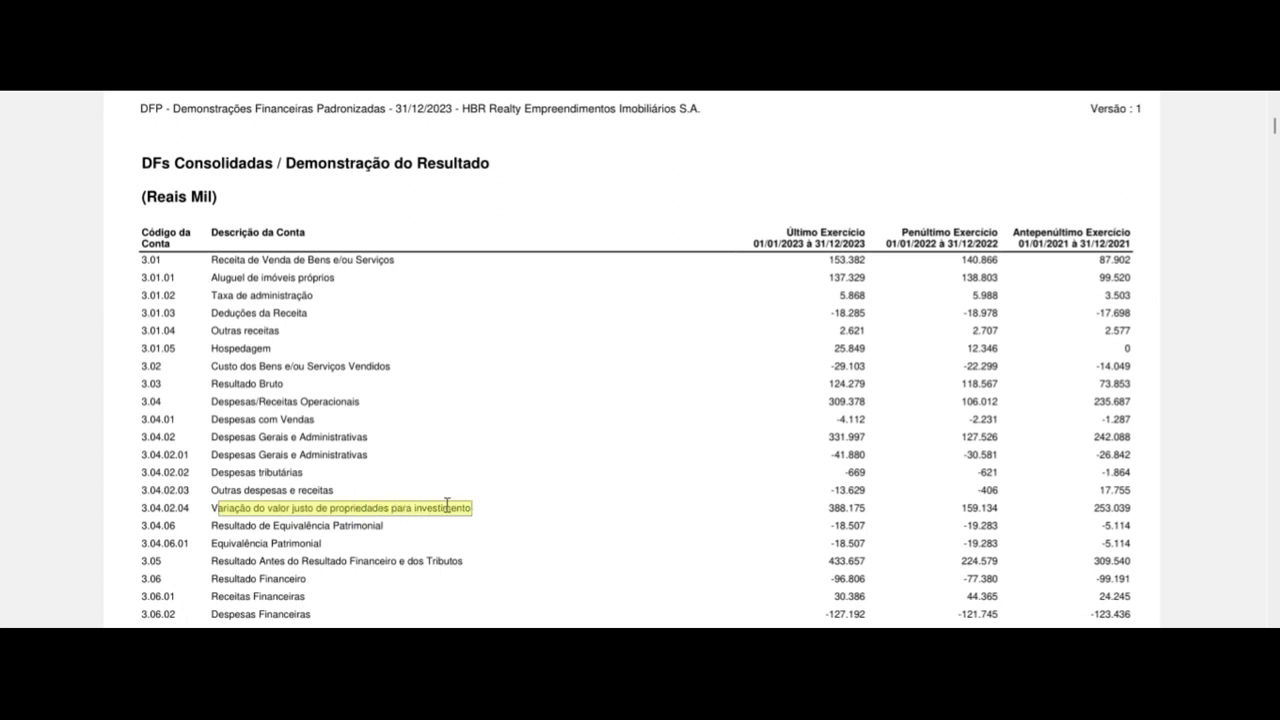
left_click_drag(212, 401, 998, 403)
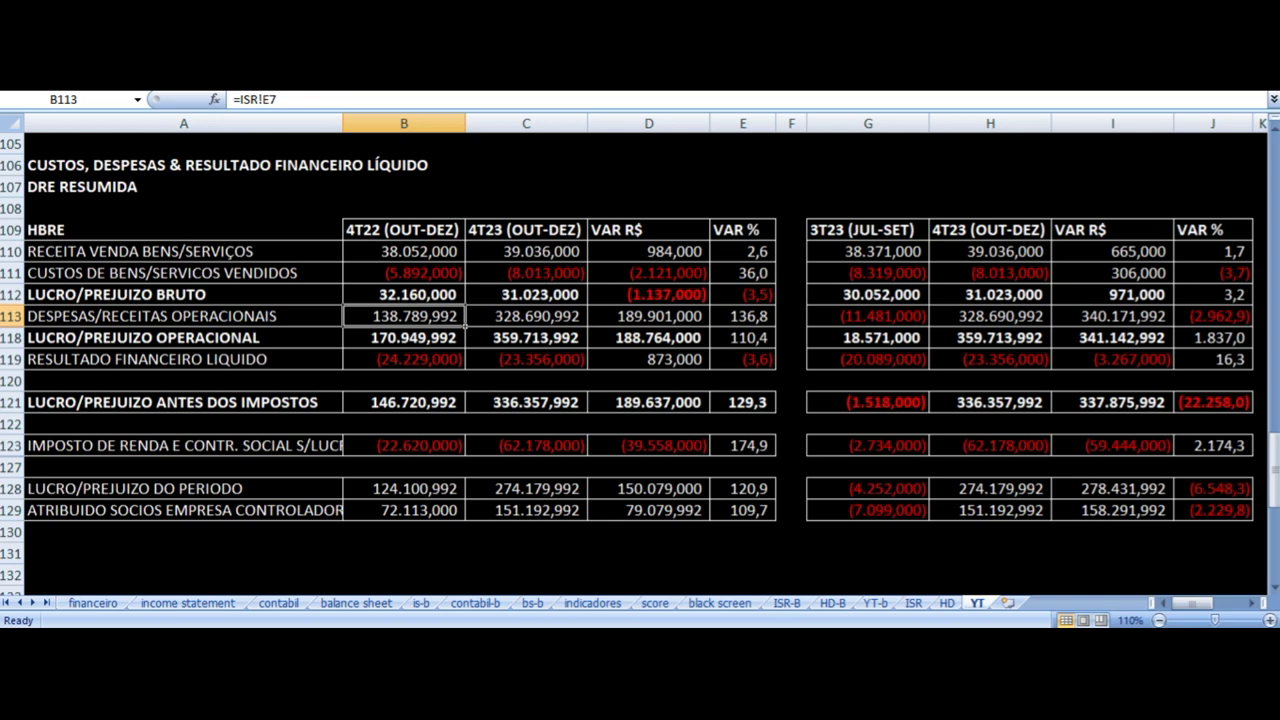
Back in the spreadsheet, examine the LUCRO/PREJUIZO OPERACIONAL row for 4T22, 4T23 and both variations.
left_click(404, 338)
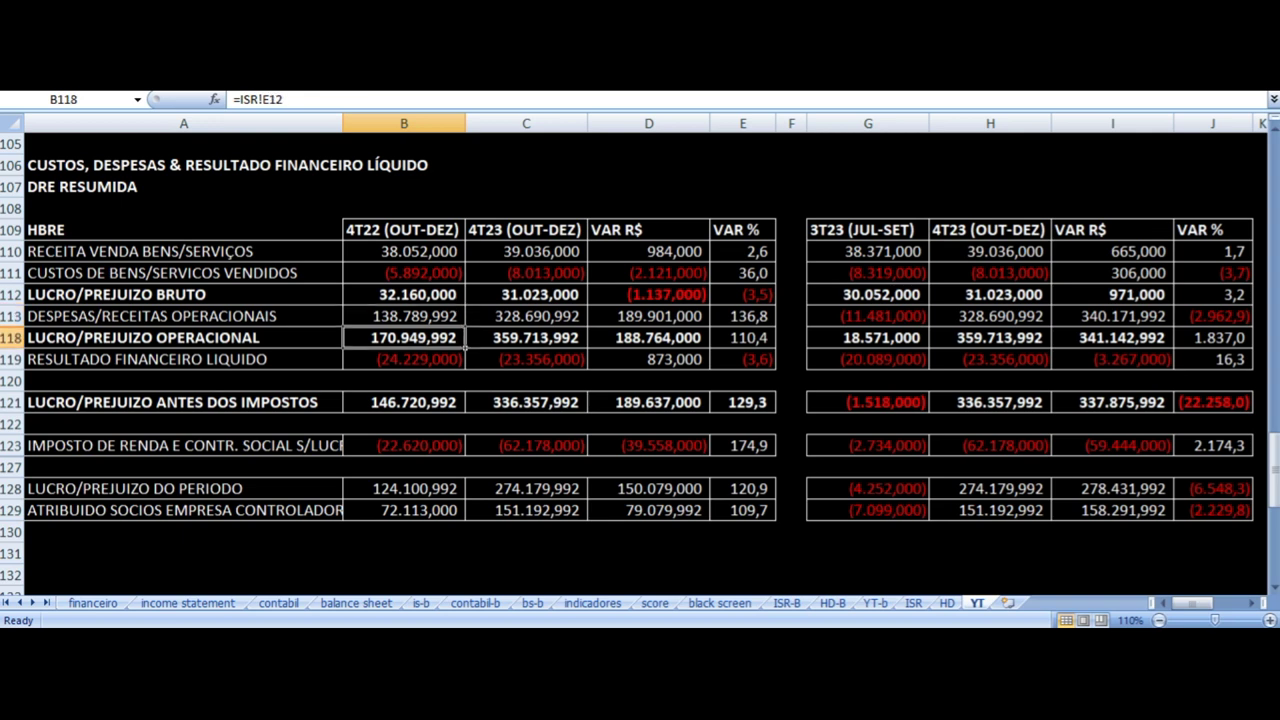
left_click(526, 338)
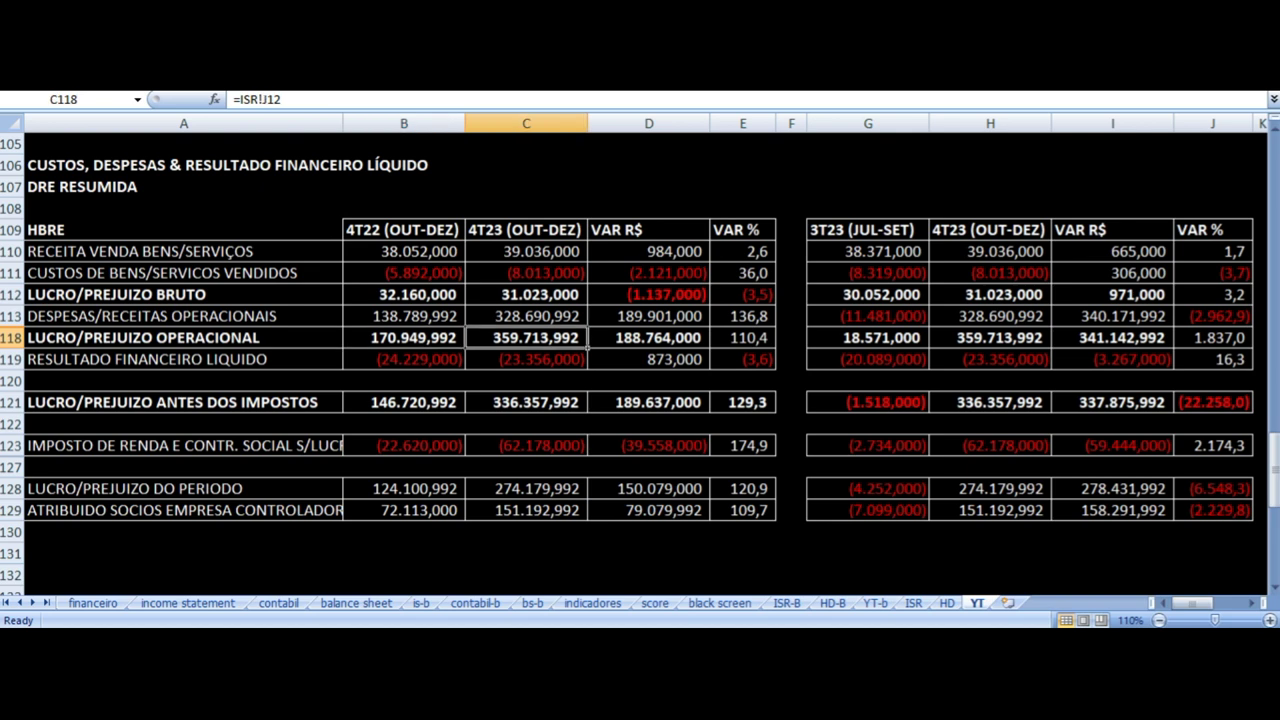
key("Right")
key("Right")
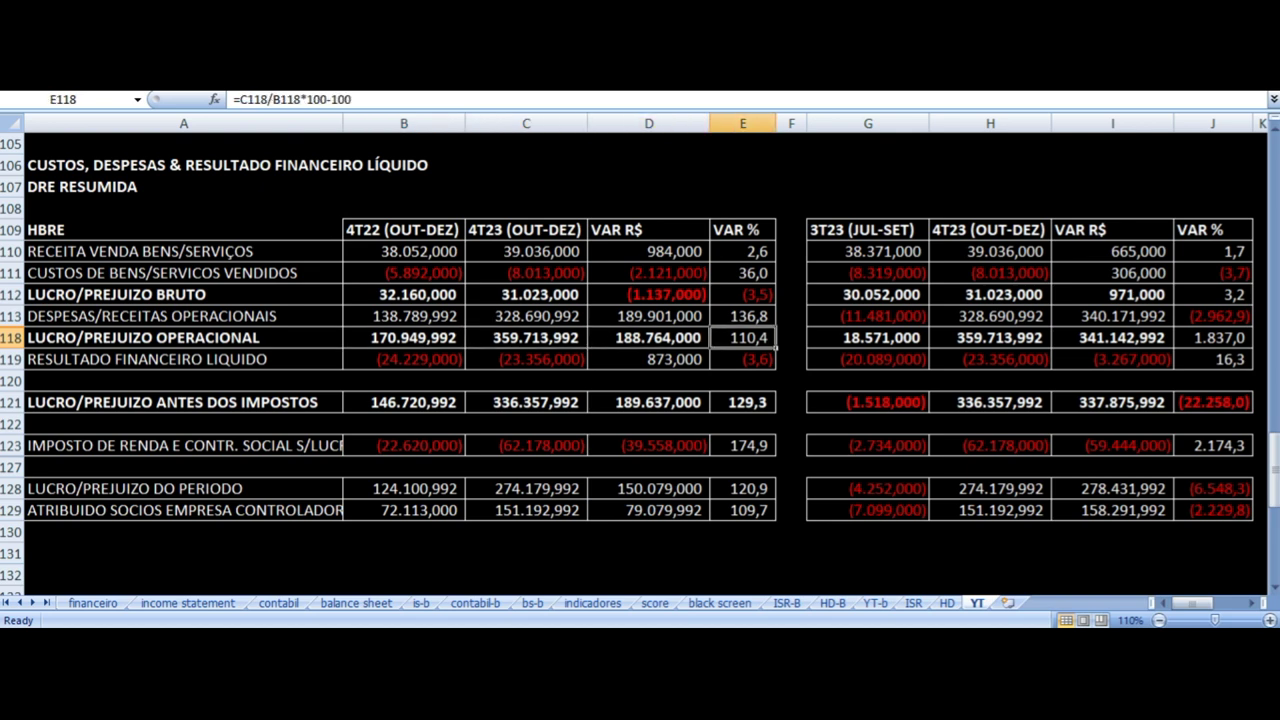
key("Left")
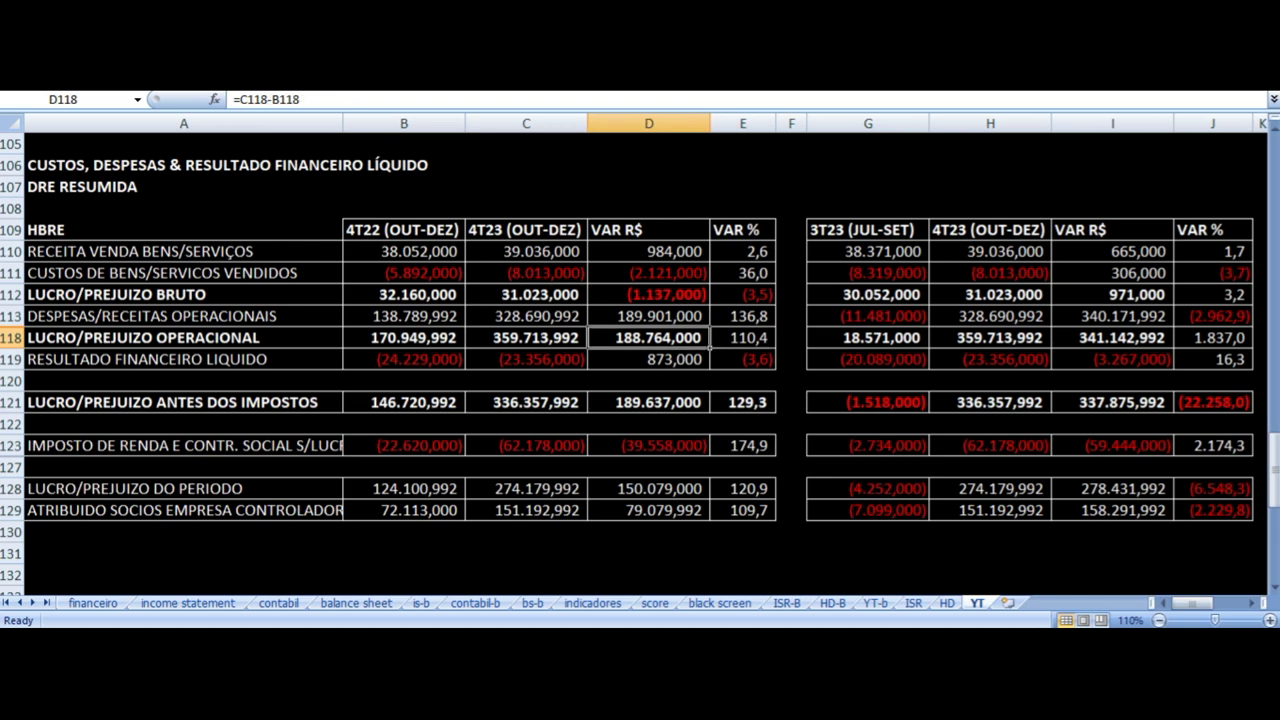
Examine the RESULTADO FINANCEIRO LIQUIDO row, checking the 4T22 and 4T23 values and both variations.
key("Down")
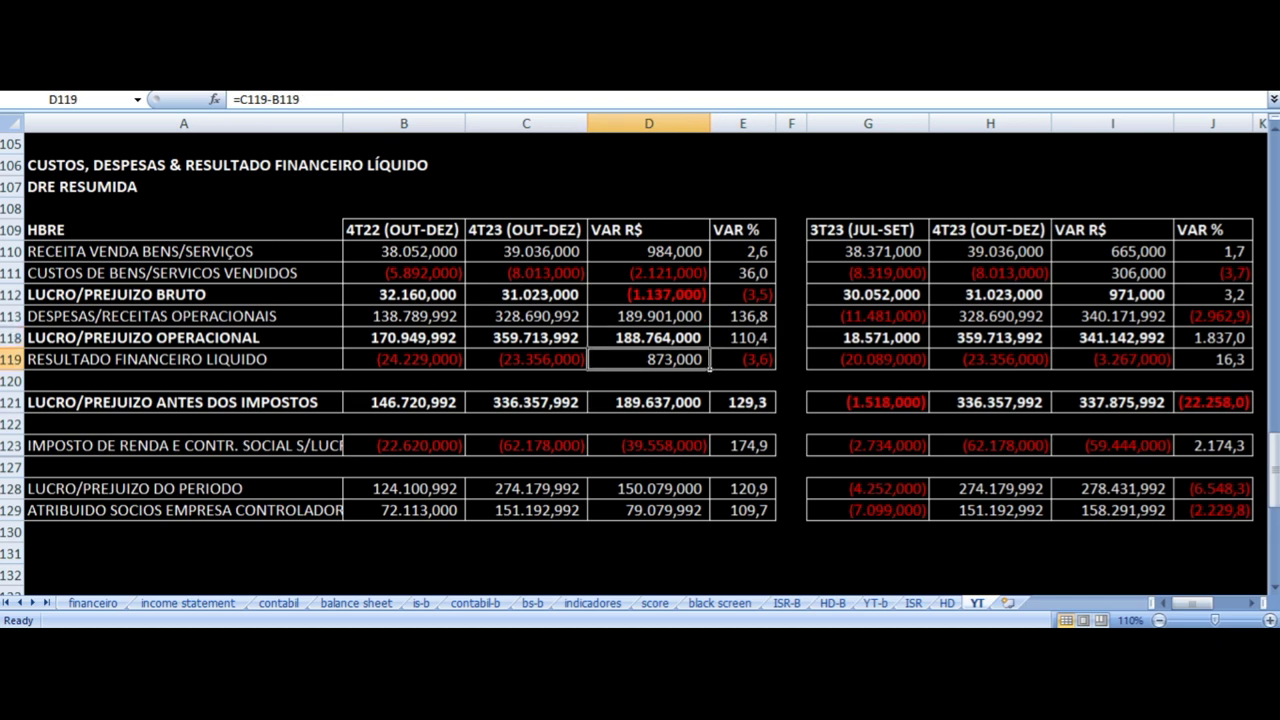
key("Left")
key("Left")
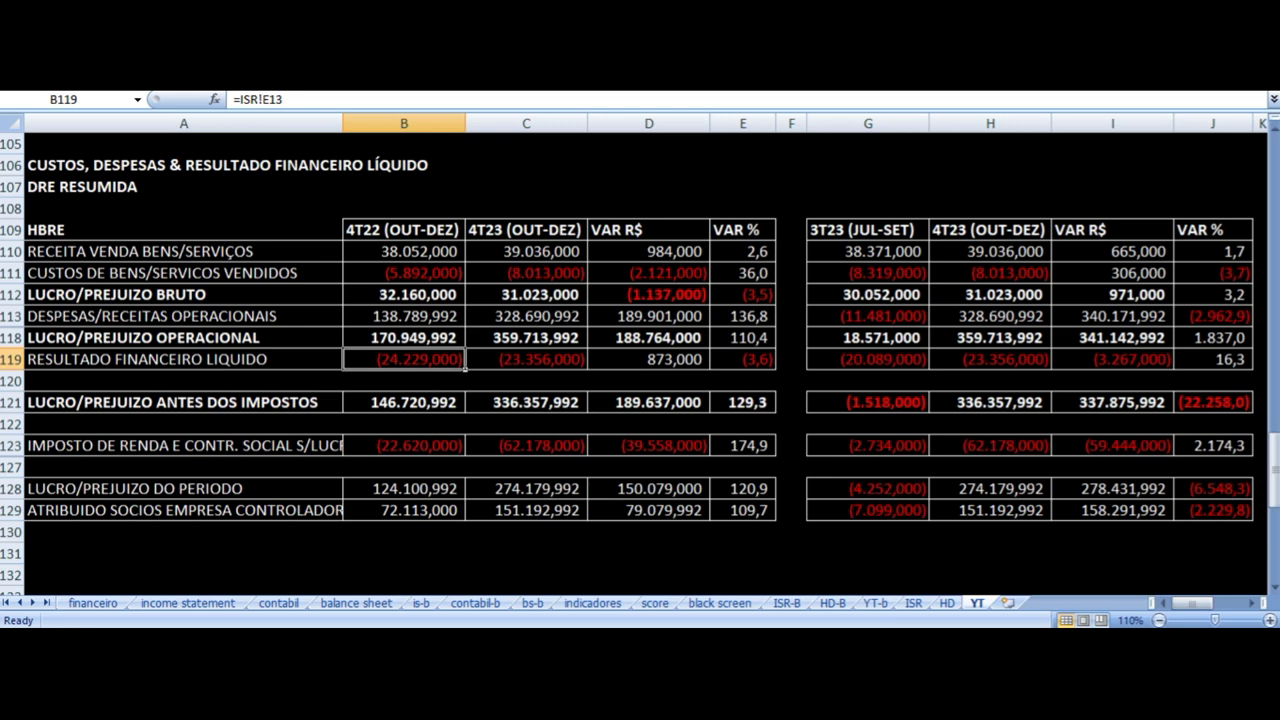
key("Right")
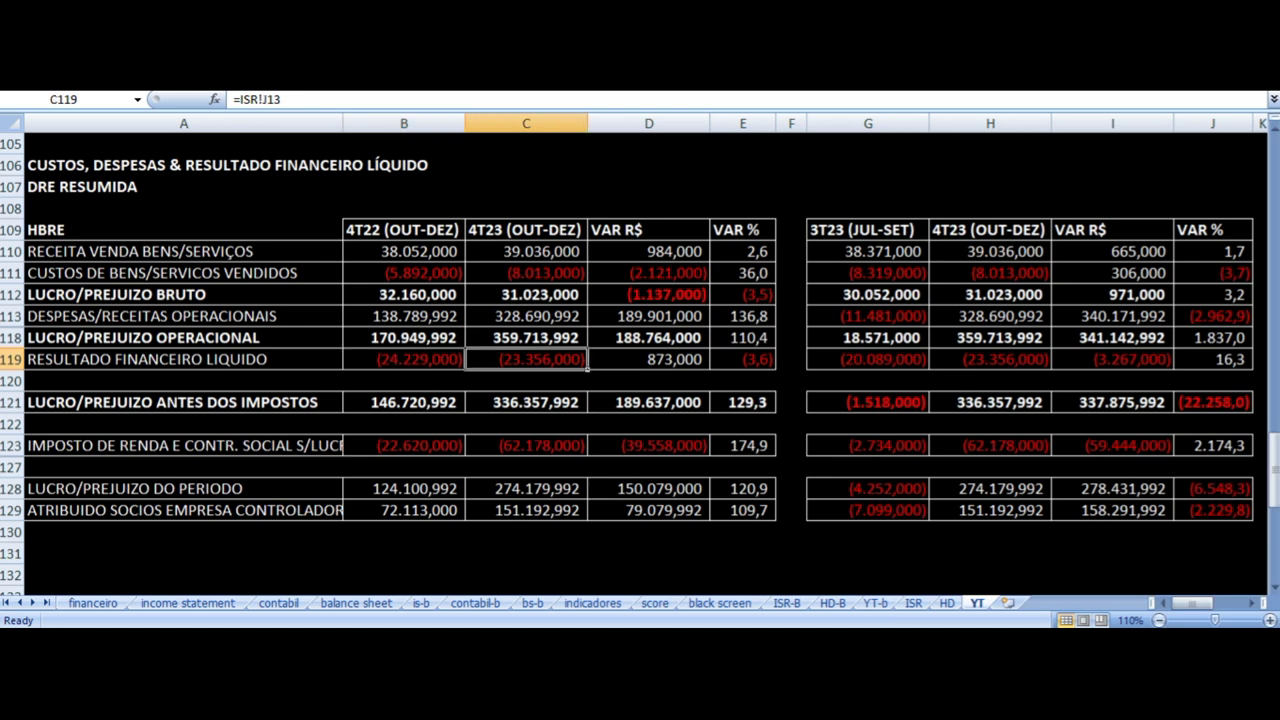
key("Right")
key("Right")
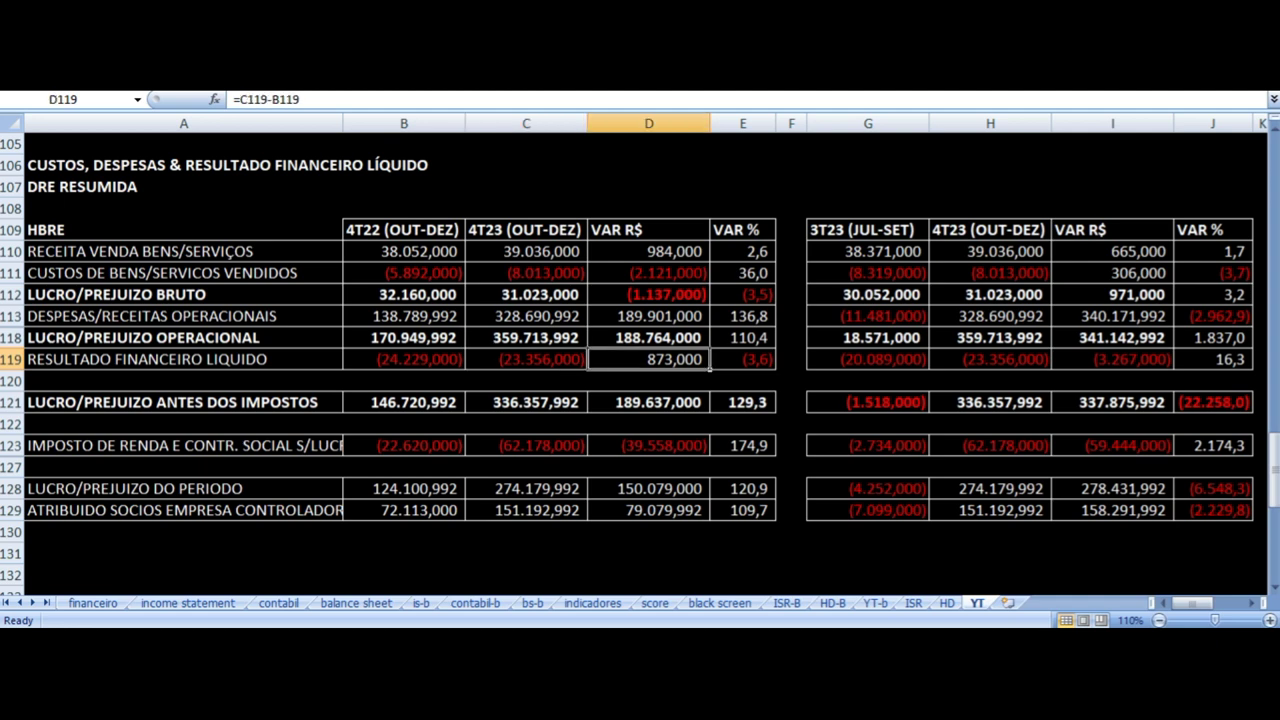
key("Left")
Examine the LUCRO/PREJUIZO ANTES DOS IMPOSTOS row for 4T22, 4T23 and the variations in R$ and percent.
key("Down")
key("Down")
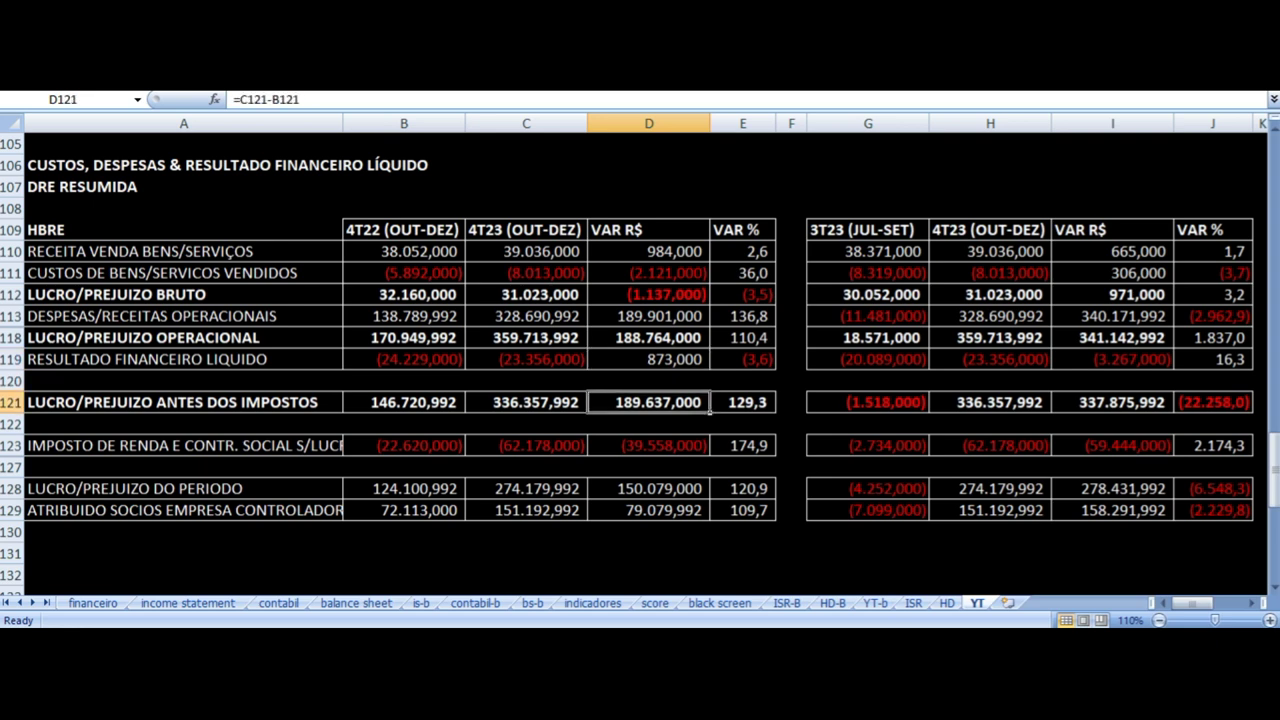
key("Left")
key("Left")
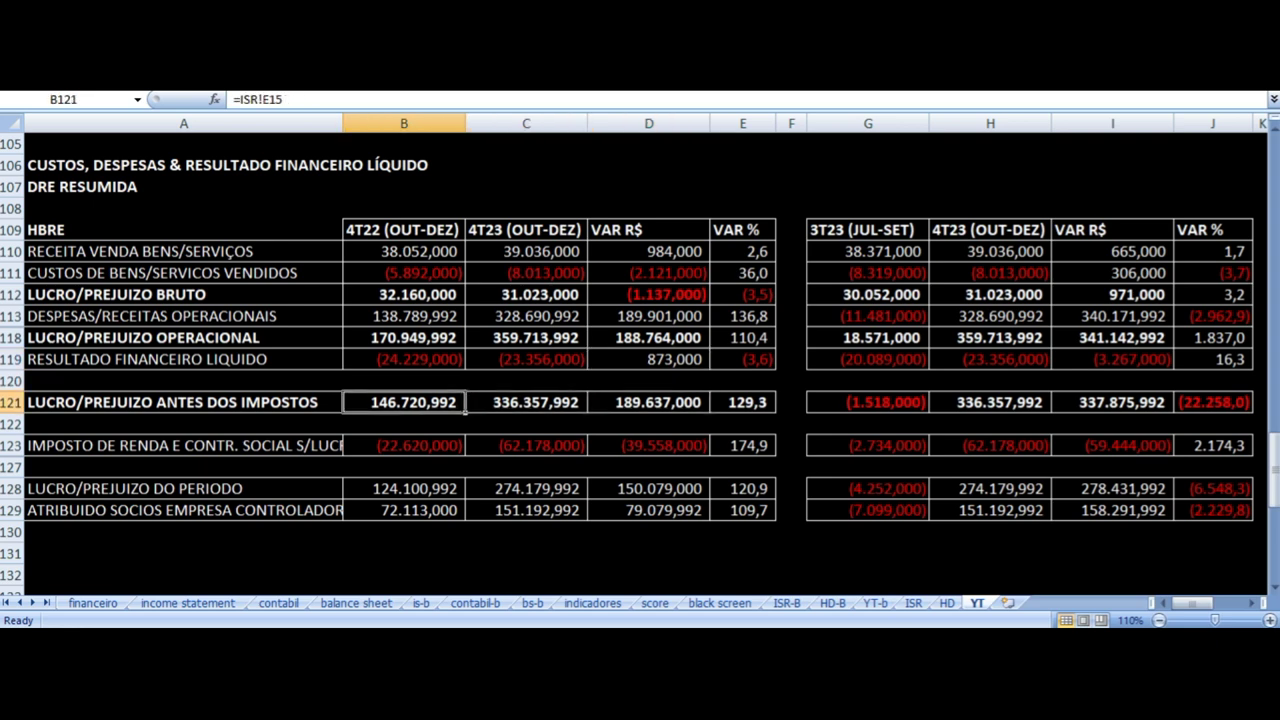
key("Right")
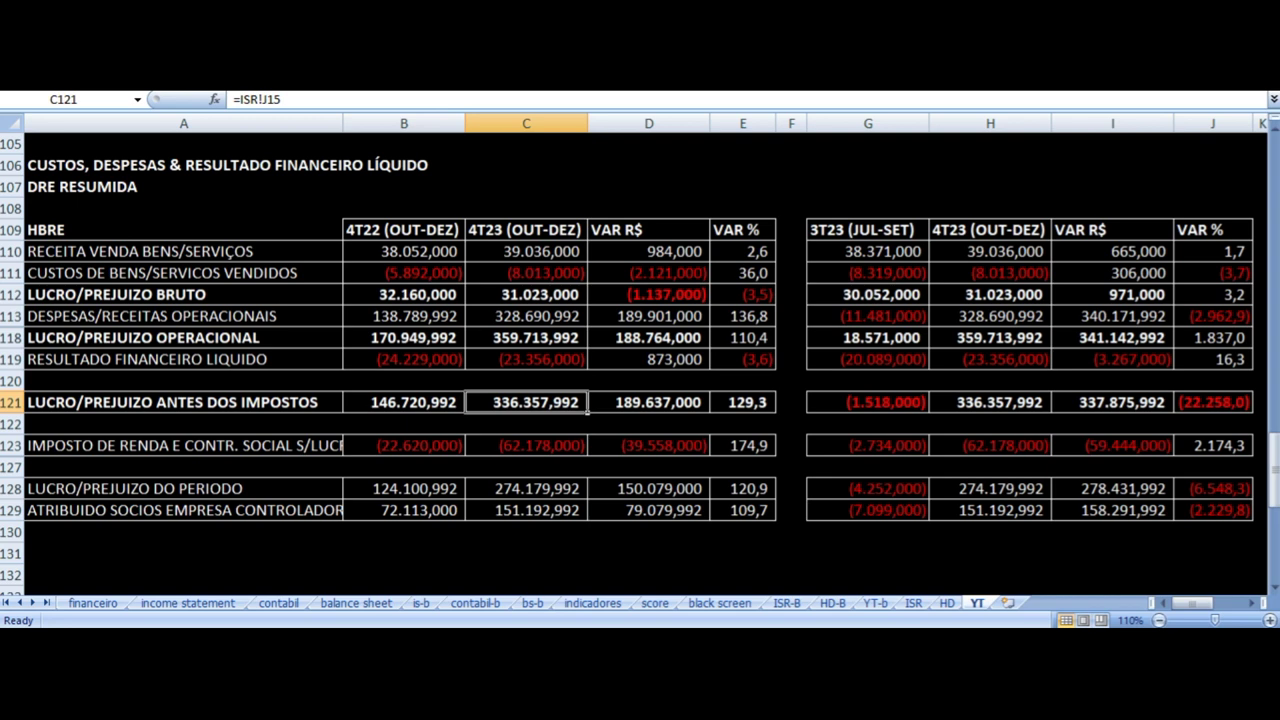
key("Right")
key("Right")
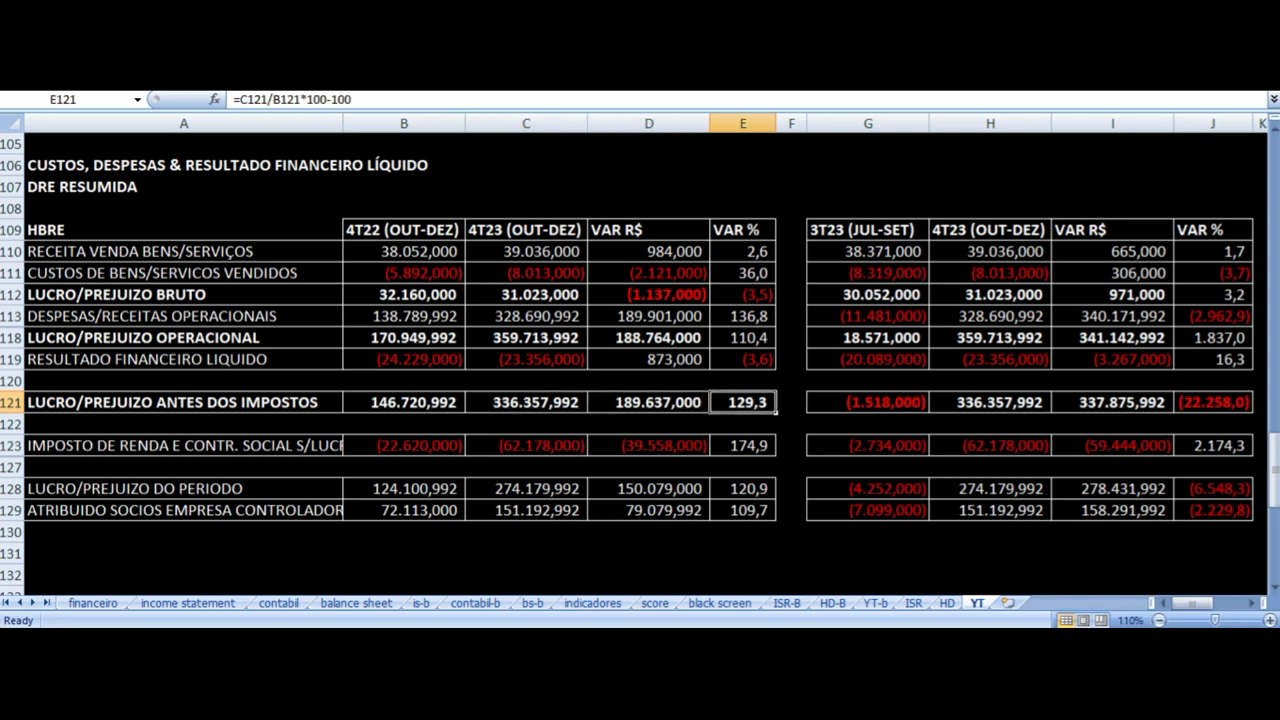
key("Left")
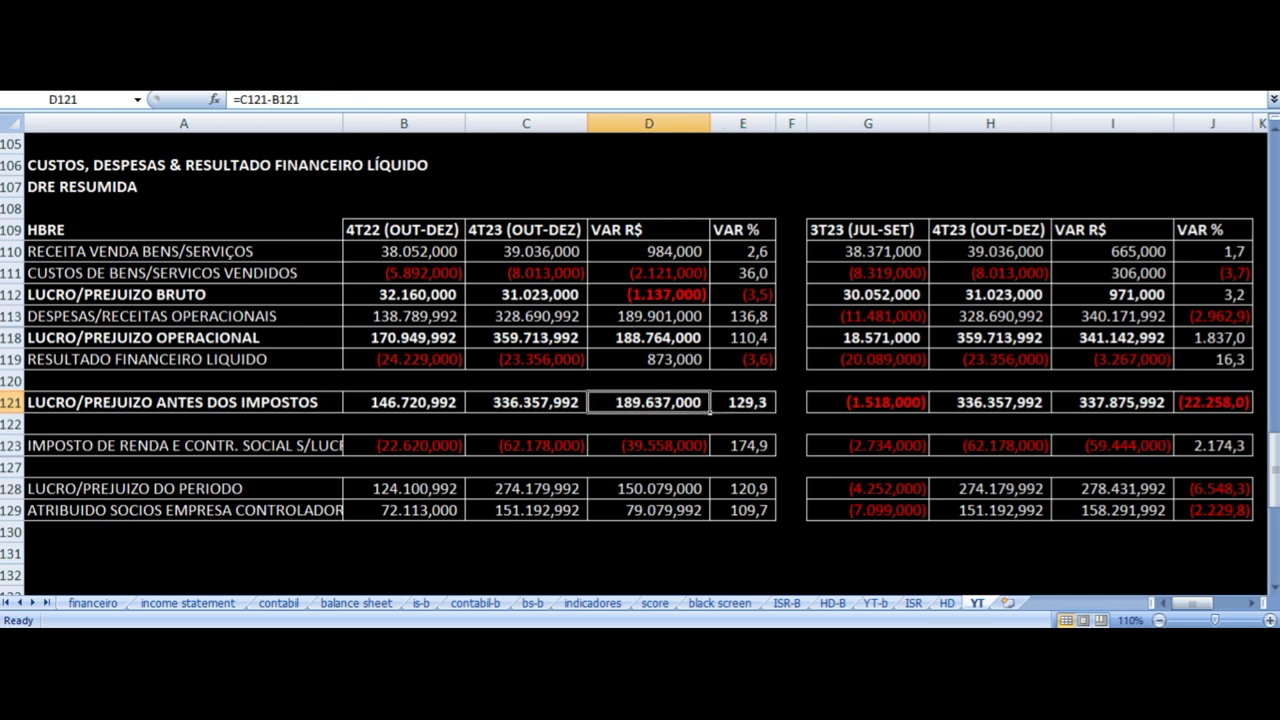
key("Right")
Examine the income tax and social contribution row, checking the 4T23 and 4T22 values.
key("Down")
key("Down")
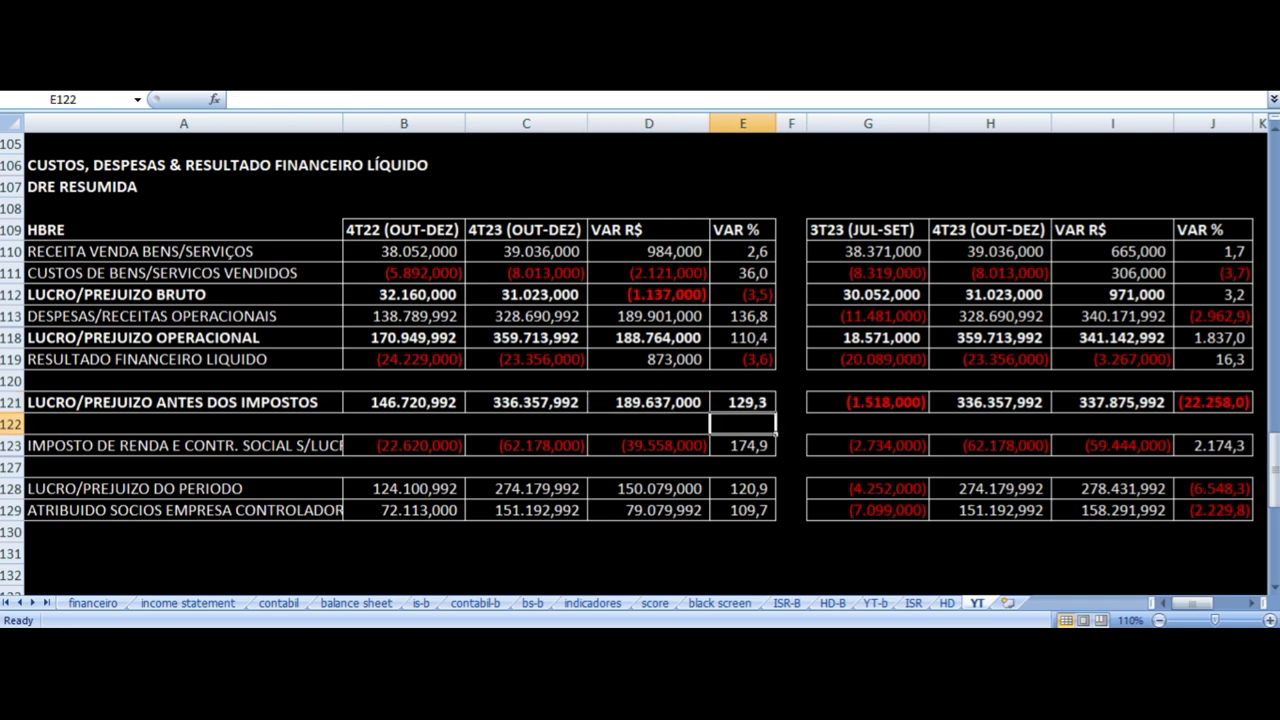
key("Left")
key("Left")
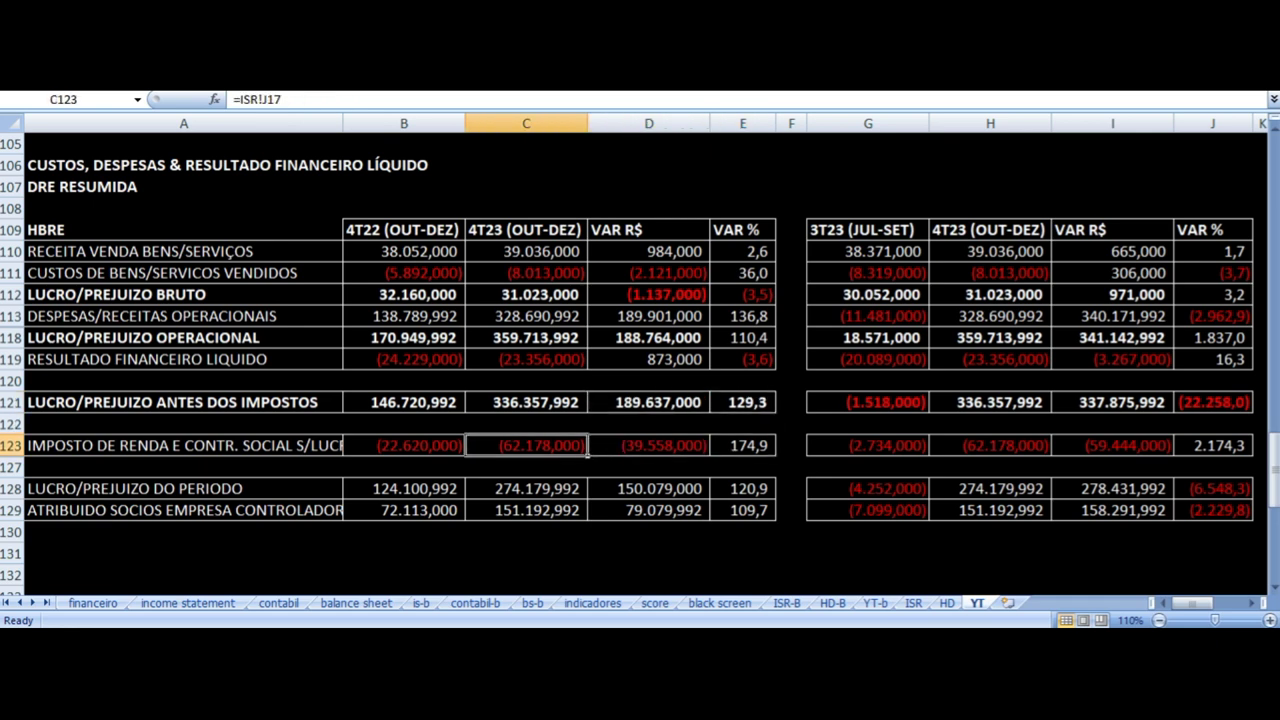
key("Left")
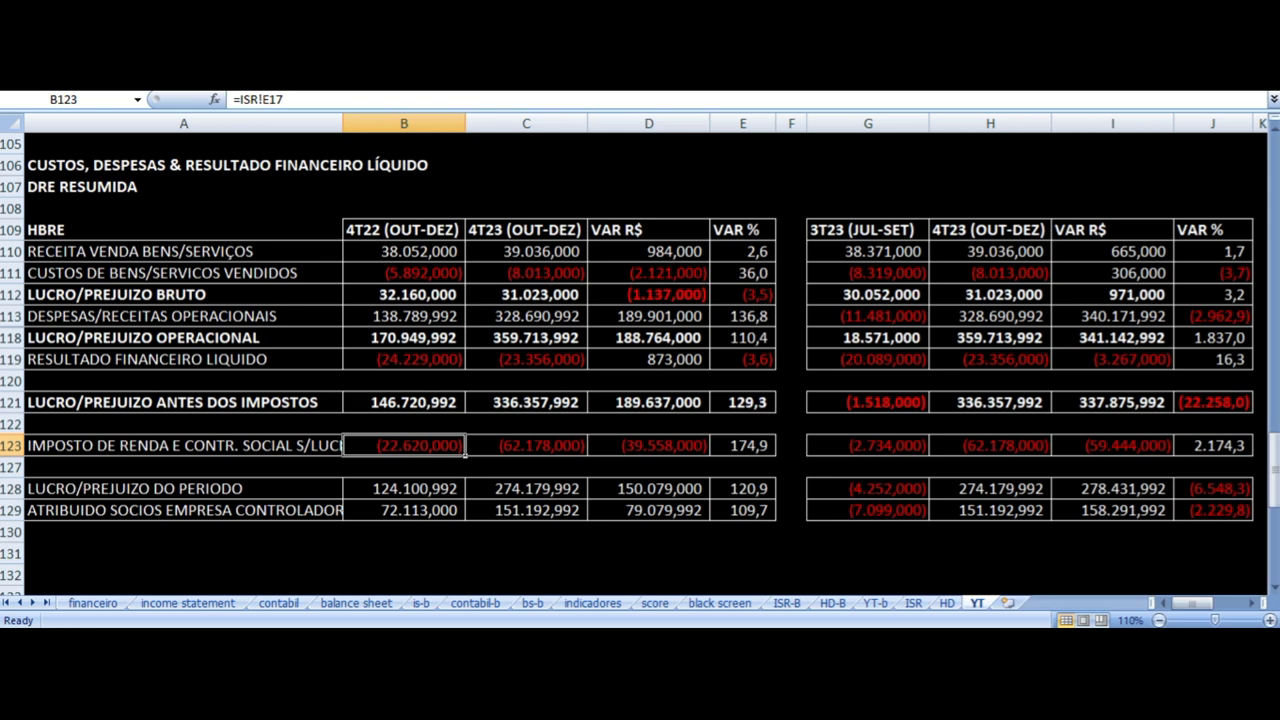
Examine the LUCRO/PREJUIZO DO PERIODO row, checking 4T22, 4T23 and both variations.
key("Down")
key("Down")
key("Left")
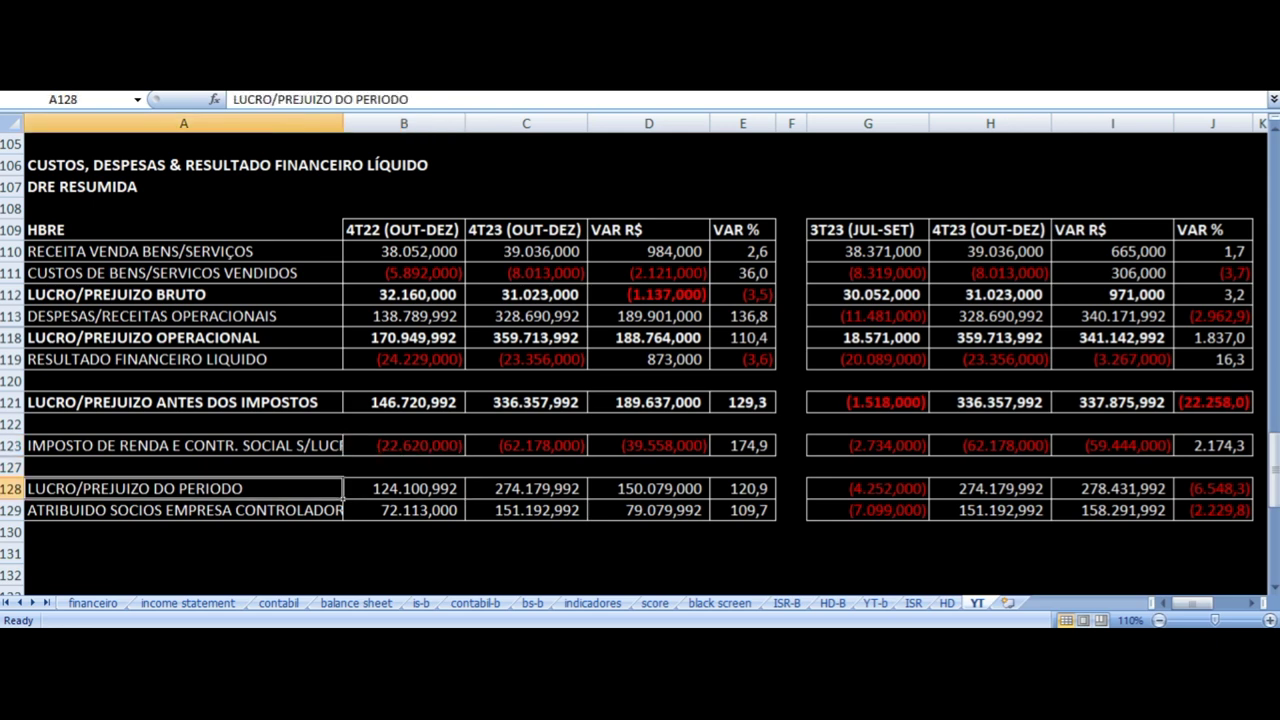
key("Right")
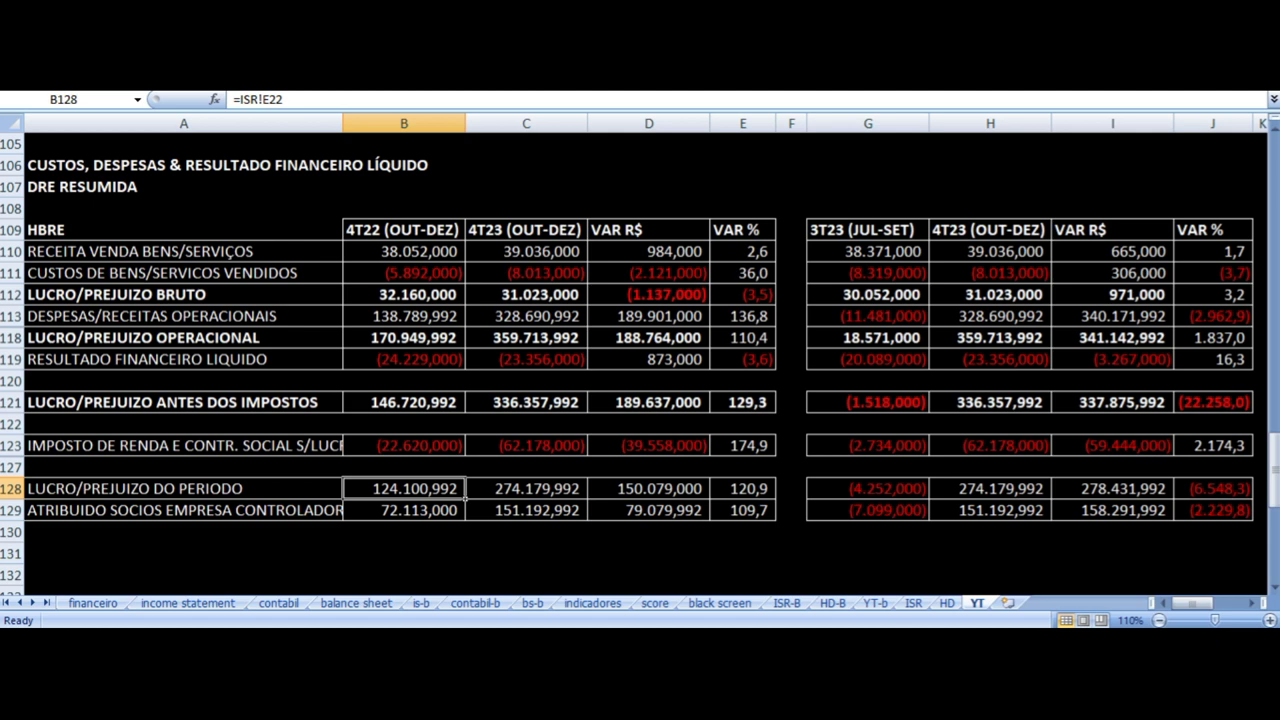
key("Right")
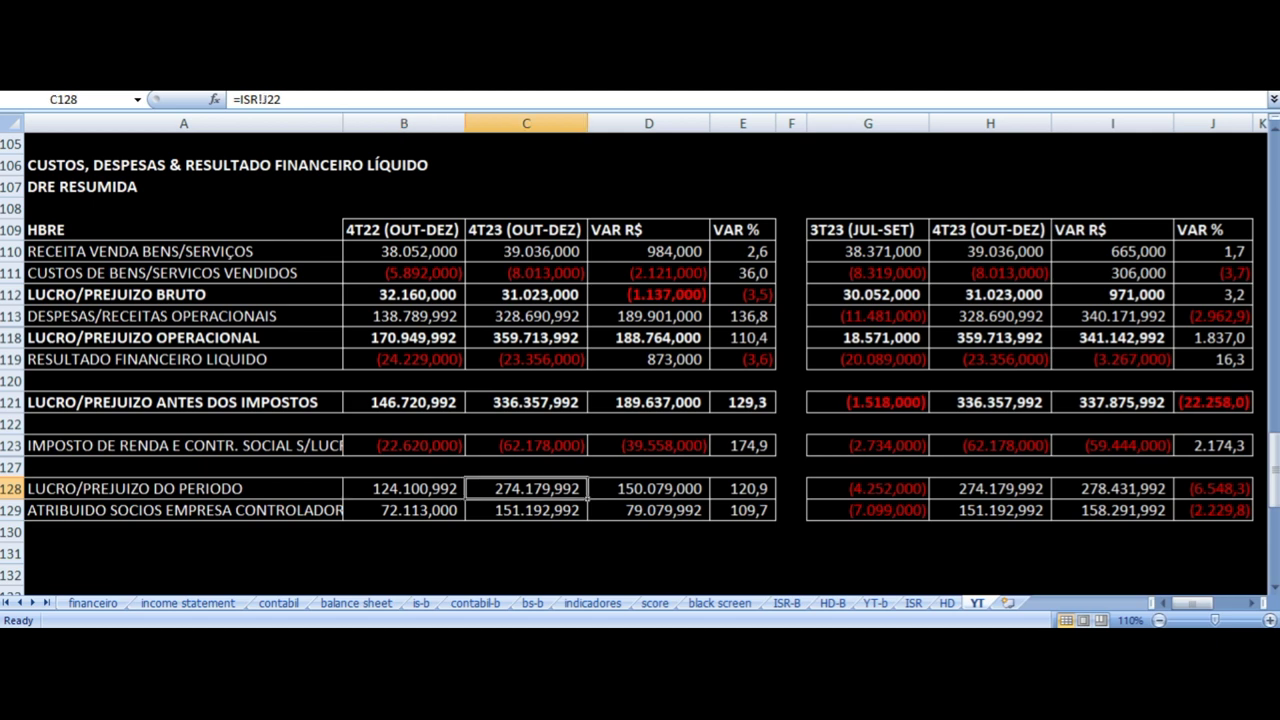
key("Right")
key("Right")
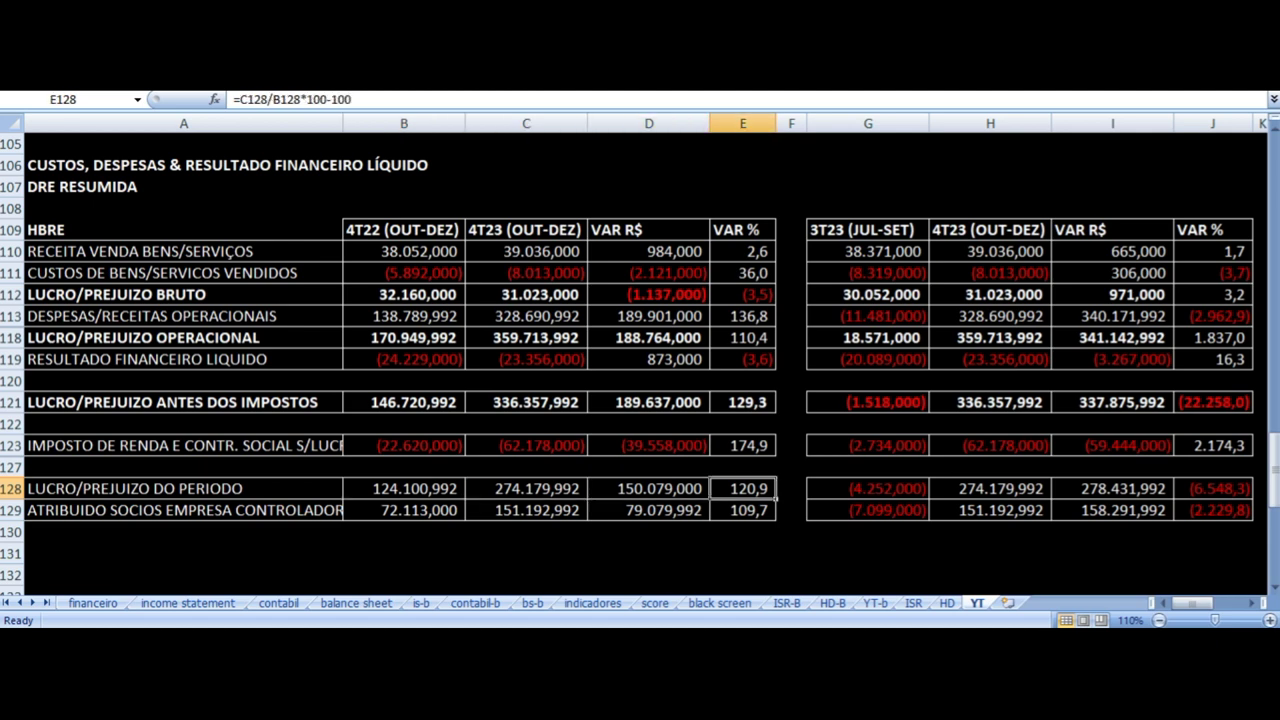
key("Left")
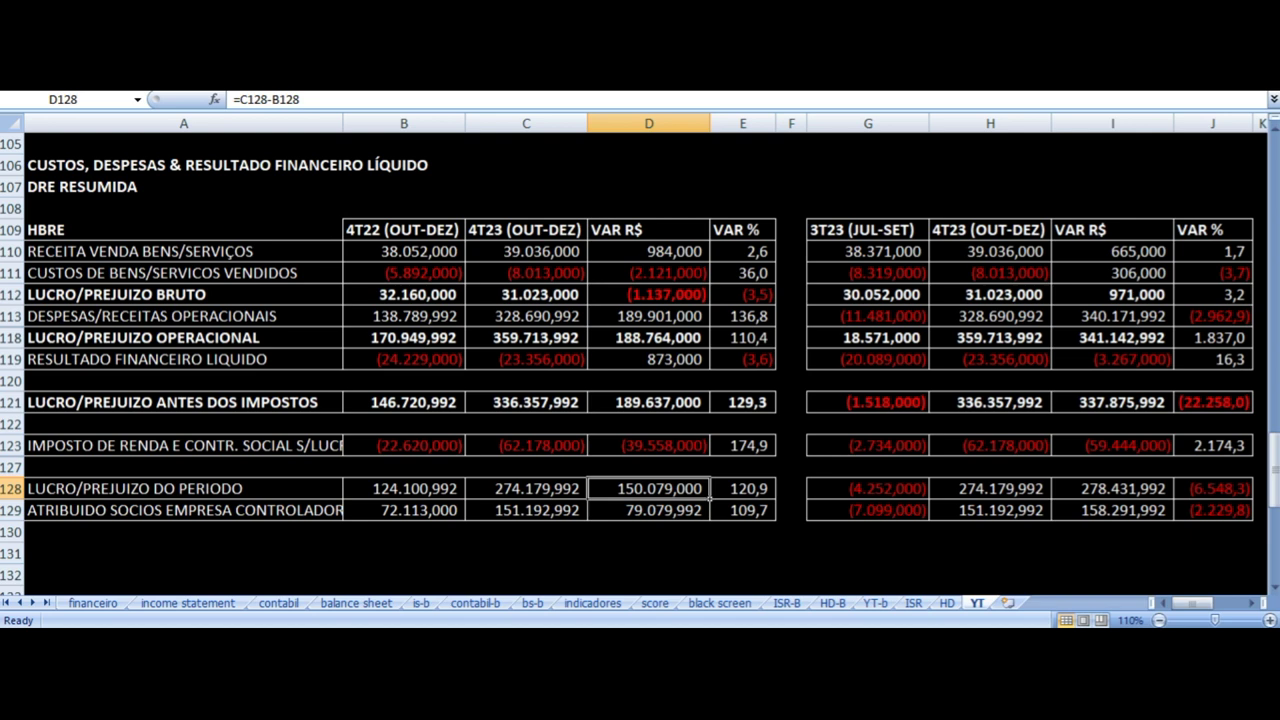
Examine the profit attributed to the controlling company's shareholders for 4T22, 4T23 and the percentage variation.
key("Down")
key("Left")
key("Left")
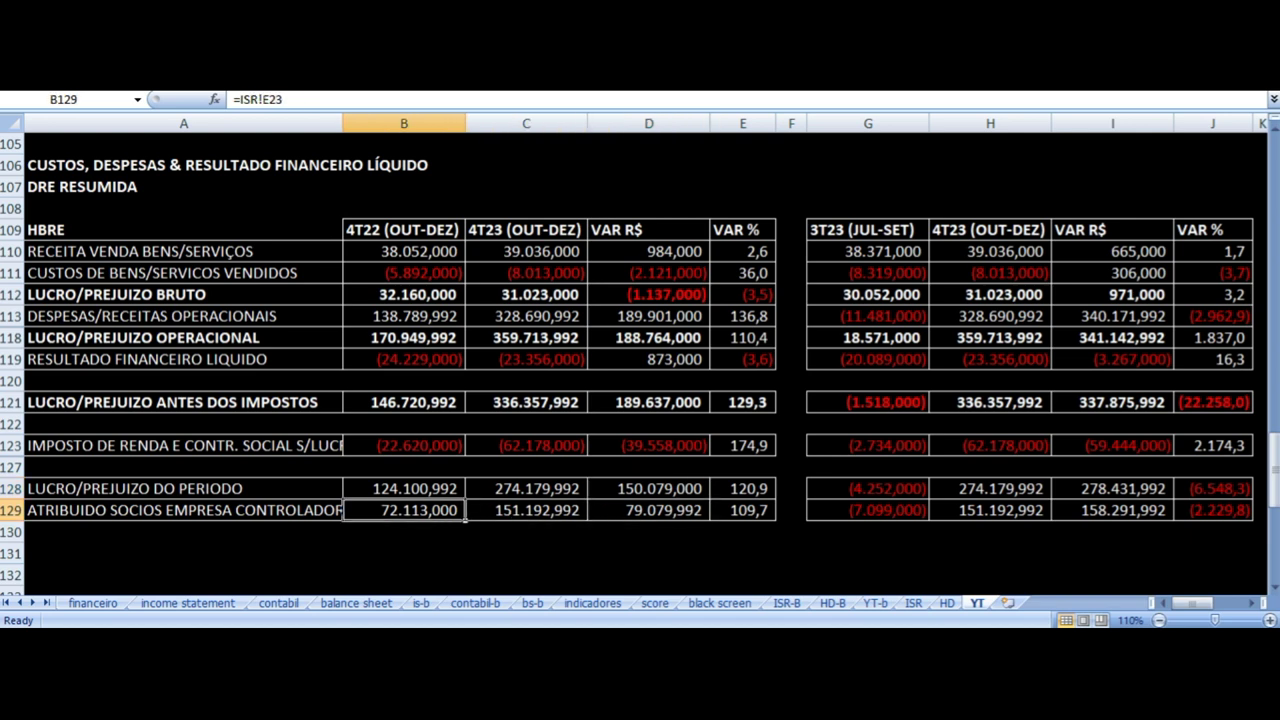
key("Right")
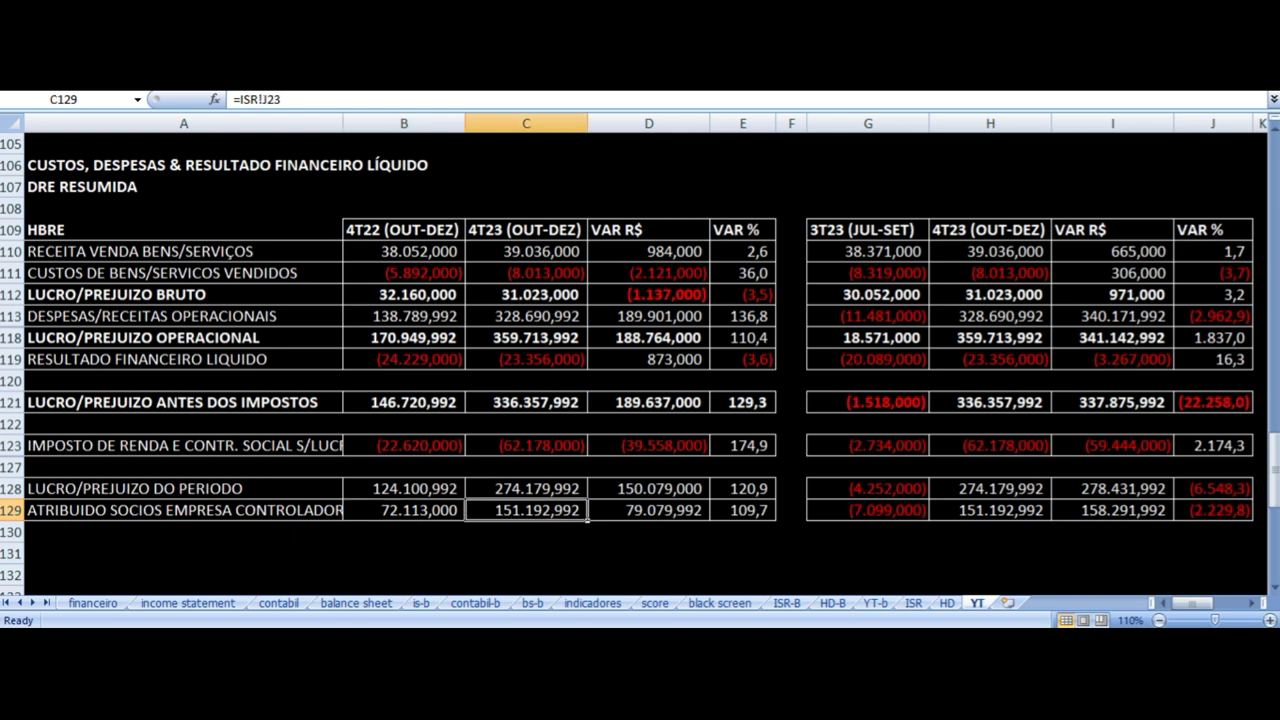
key("Right")
key("Right")
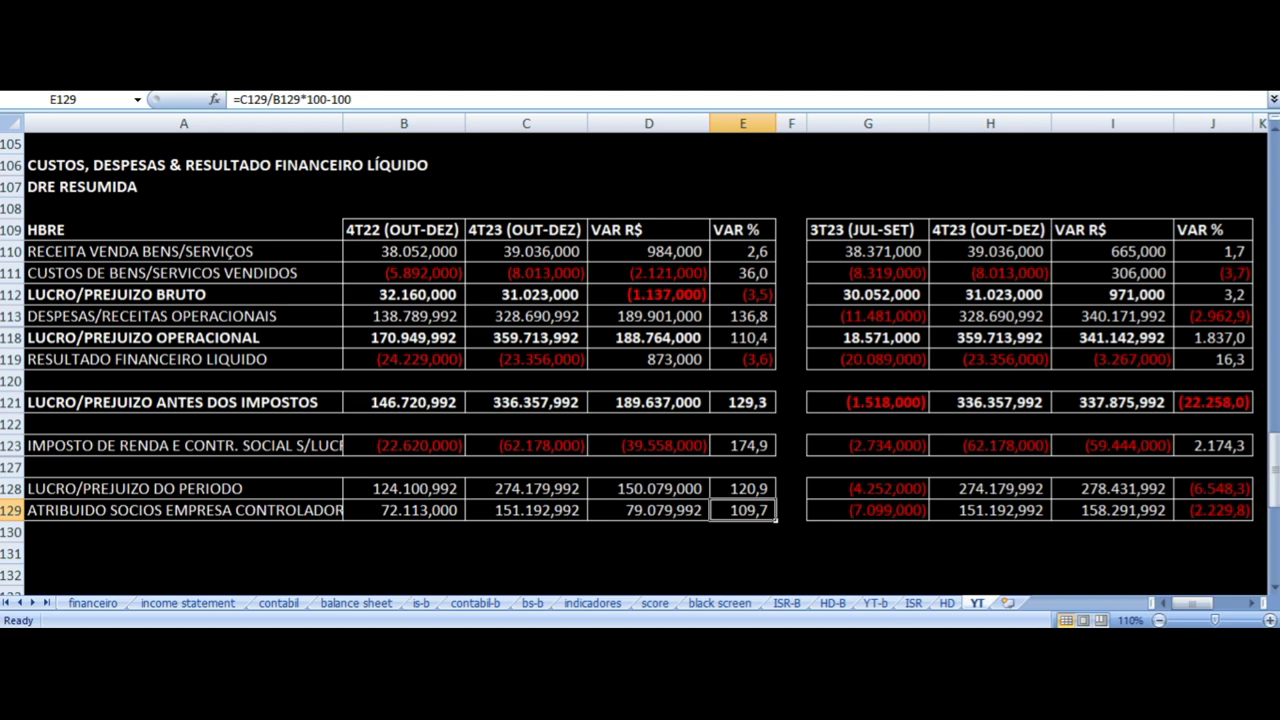
Return to the CUSTOS DE BENS/SERVICOS VENDIDOS row and recheck its R$ and percentage variations between 4T22 and 4T23.
key("Left")
key("Left")
key("Up")
key("Up")
key("Up")
key("Up")
key("Up")
key("Up")
key("Up")
key("Up")
key("Up")
key("Up")
key("Up")
key("Up")
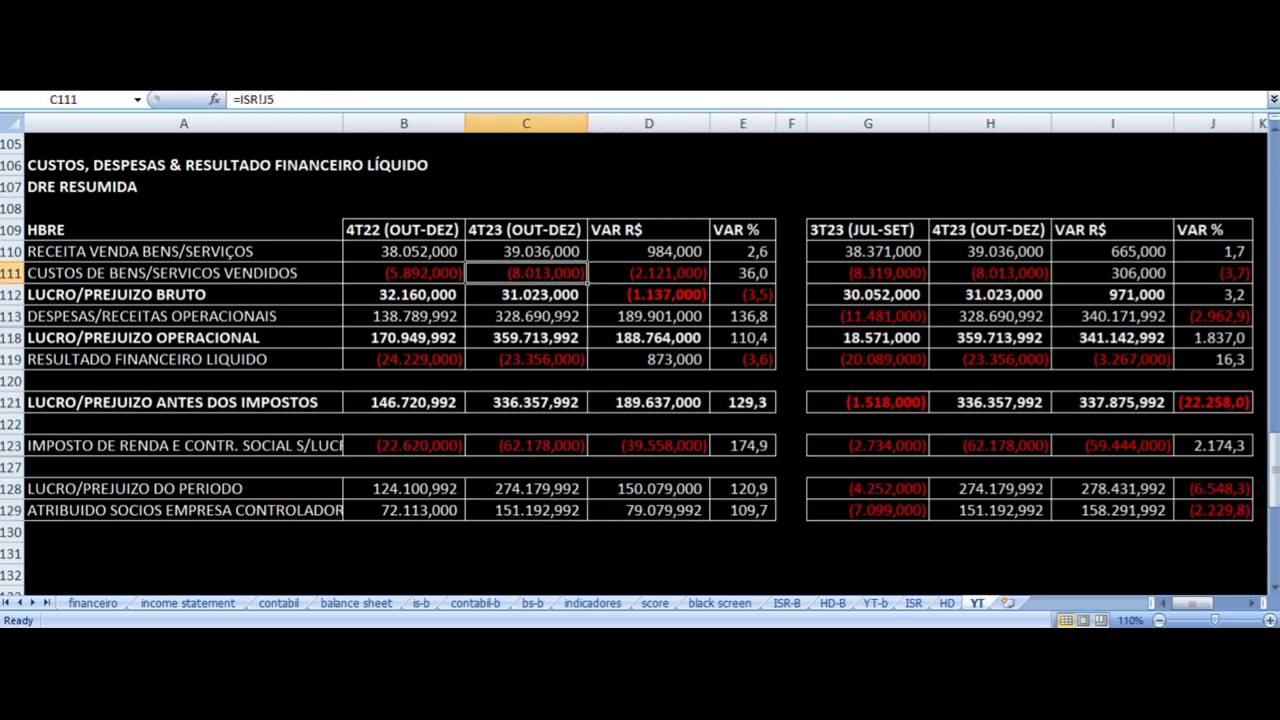
key("Right")
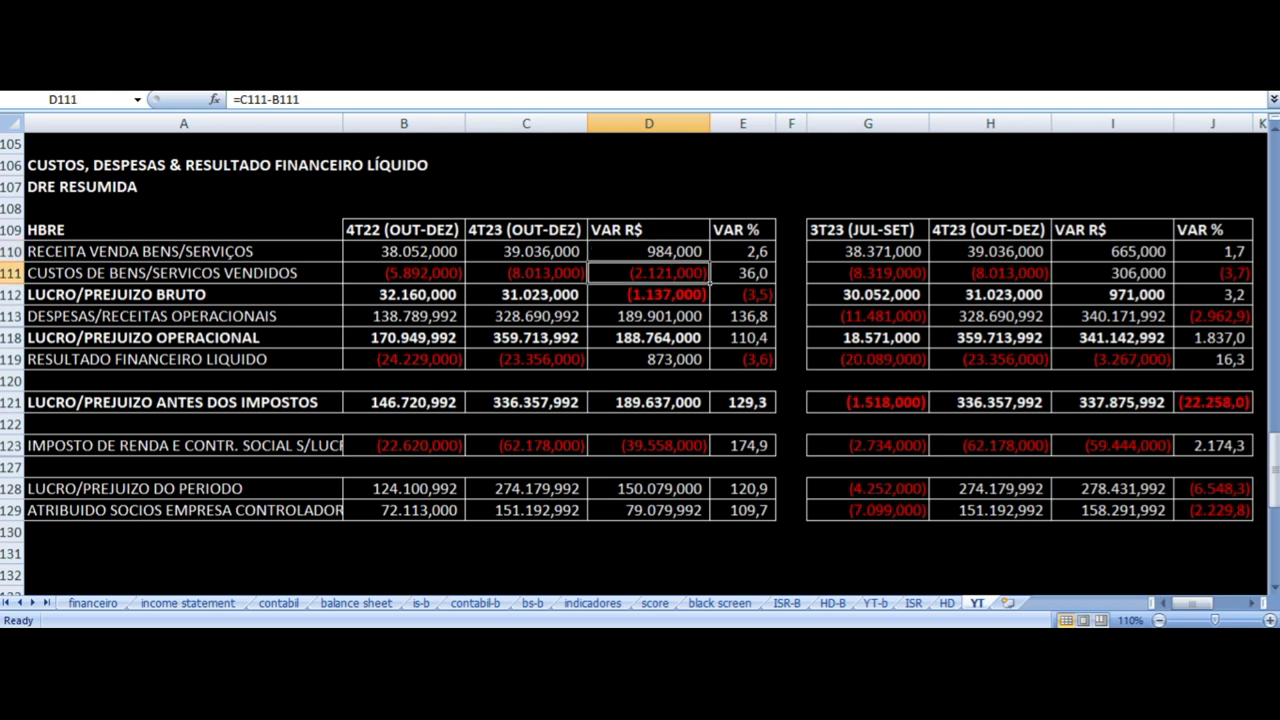
left_click(743, 273)
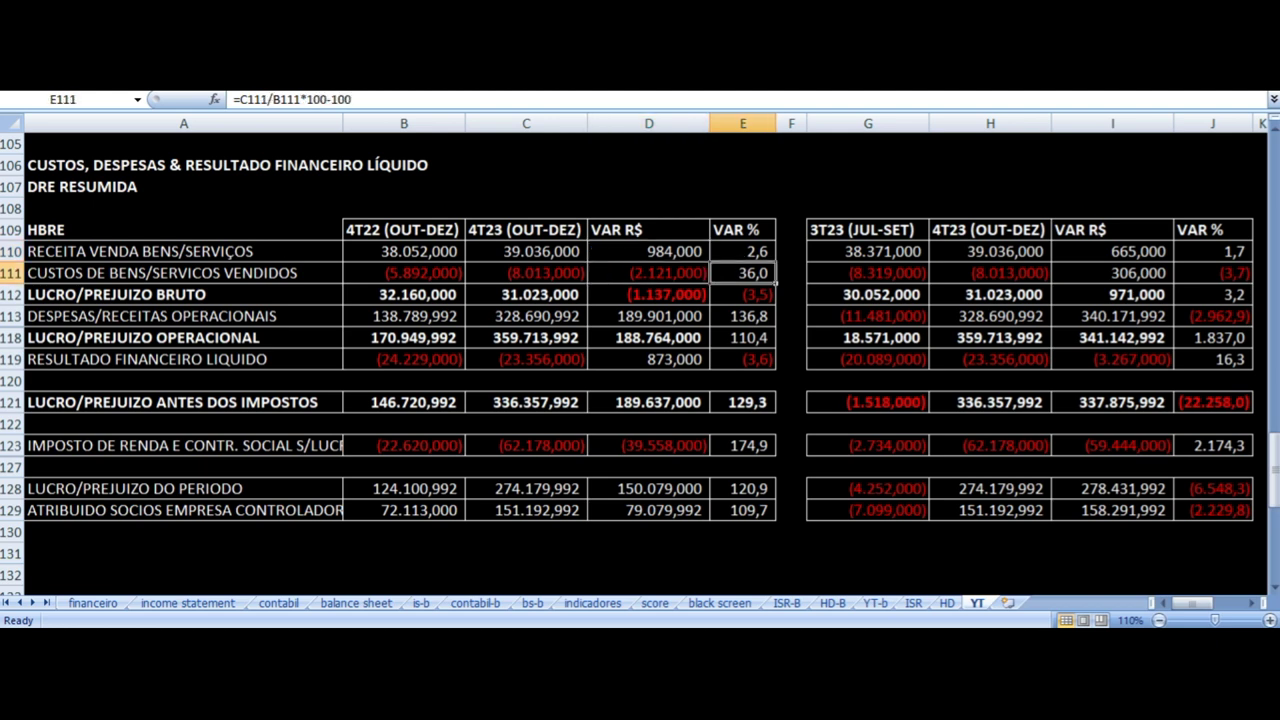
left_click(649, 273)
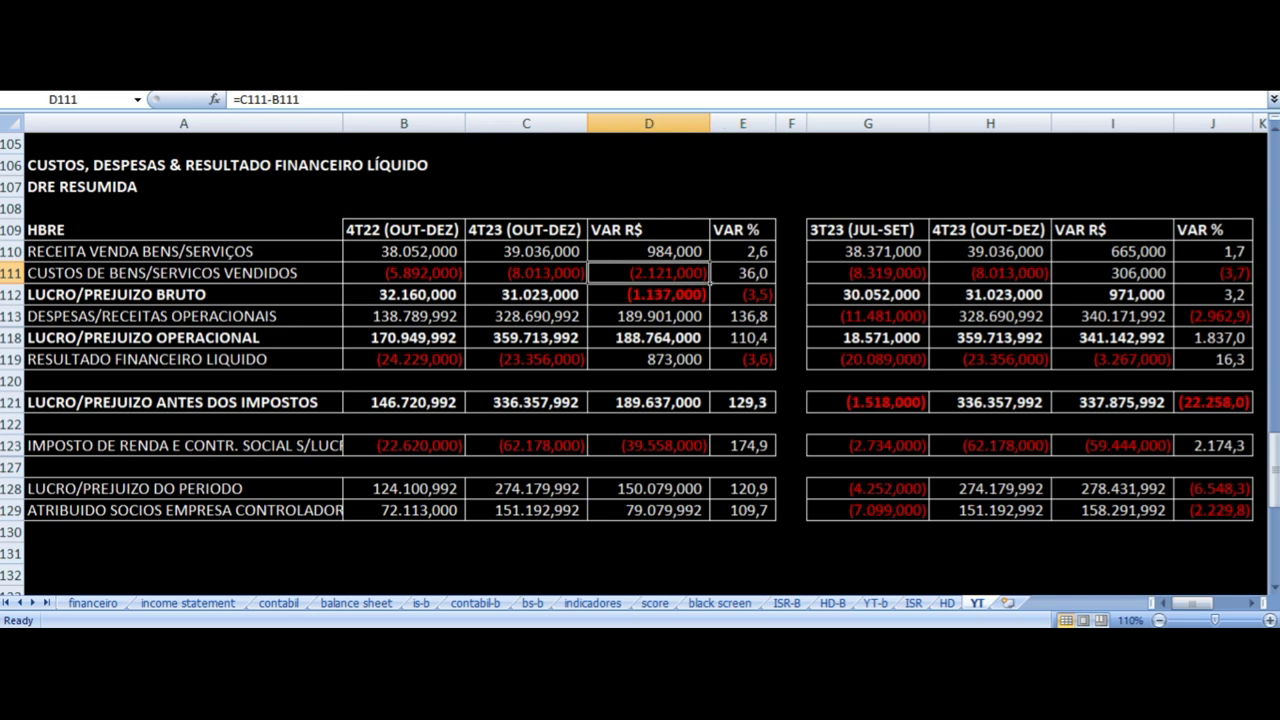
In the 3T23 versus 4T23 comparison, examine the RECEITA VENDA BENS/SERVIÇOS row for both quarters and both variations.
key("Right")
key("Right")
key("Right")
key("Up")
key("Up")
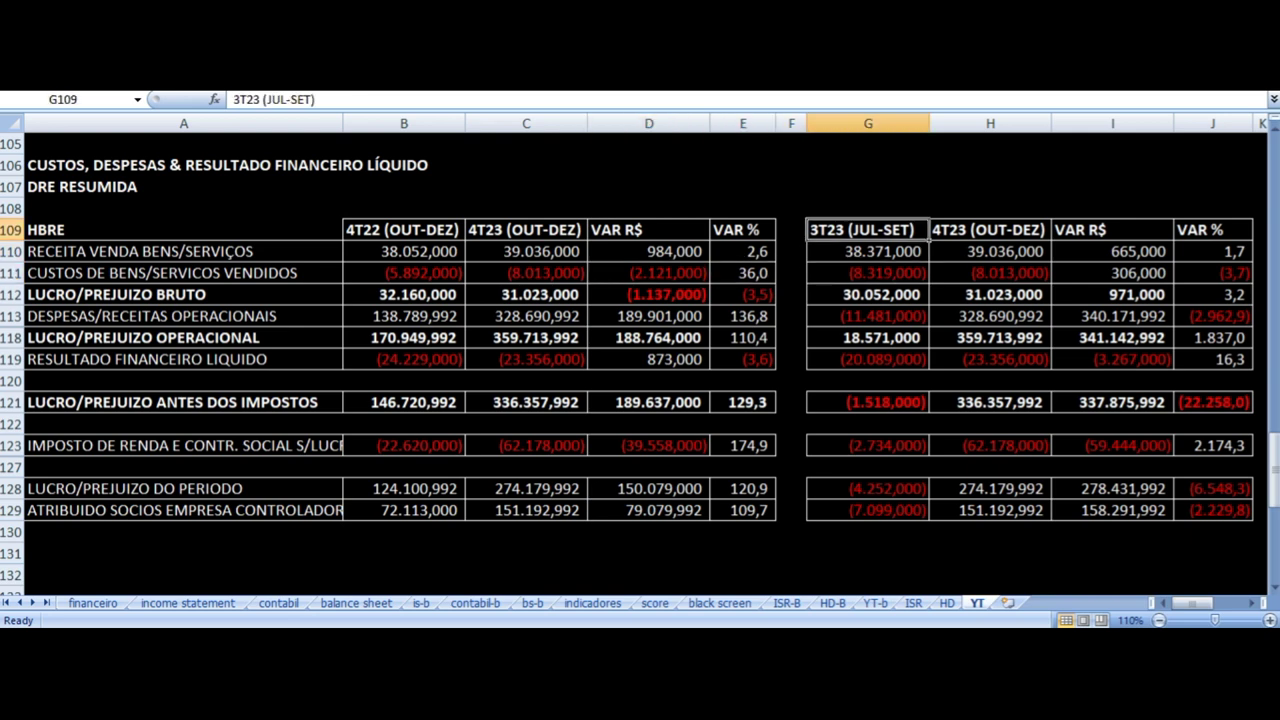
key("Right")
key("Down")
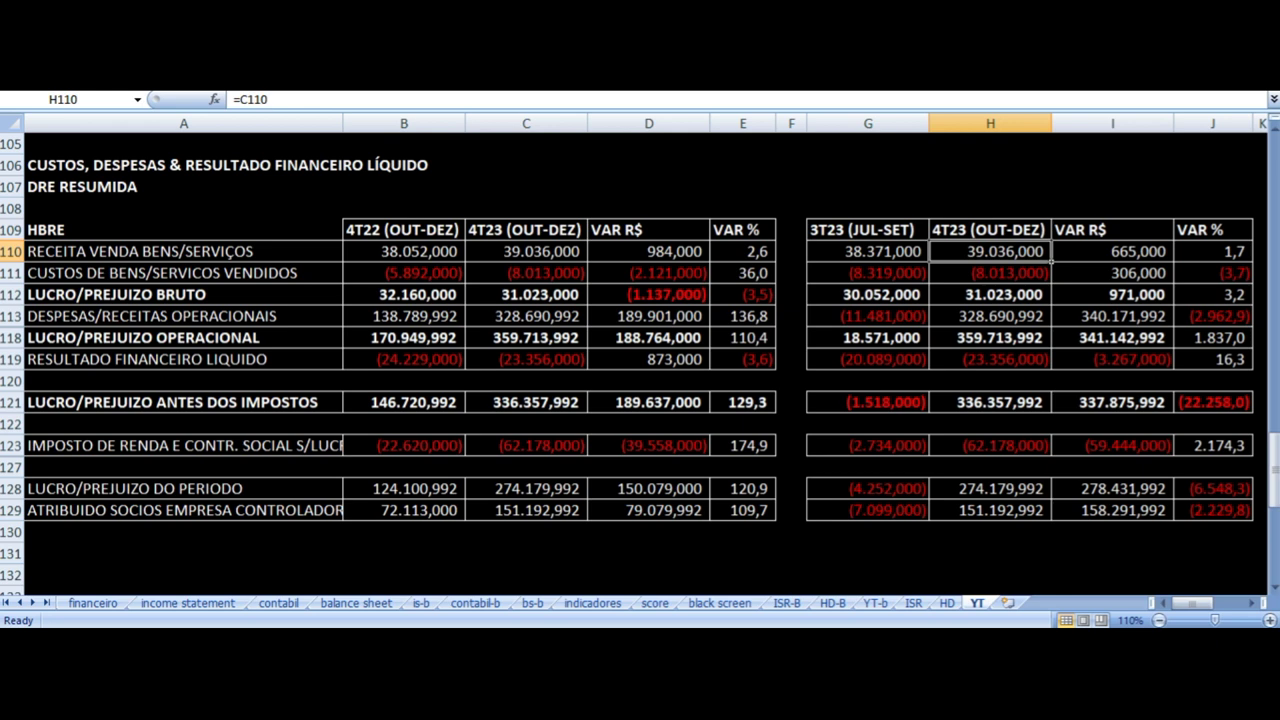
key("Right")
key("Right")
key("Left")
key("Left")
key("Left")
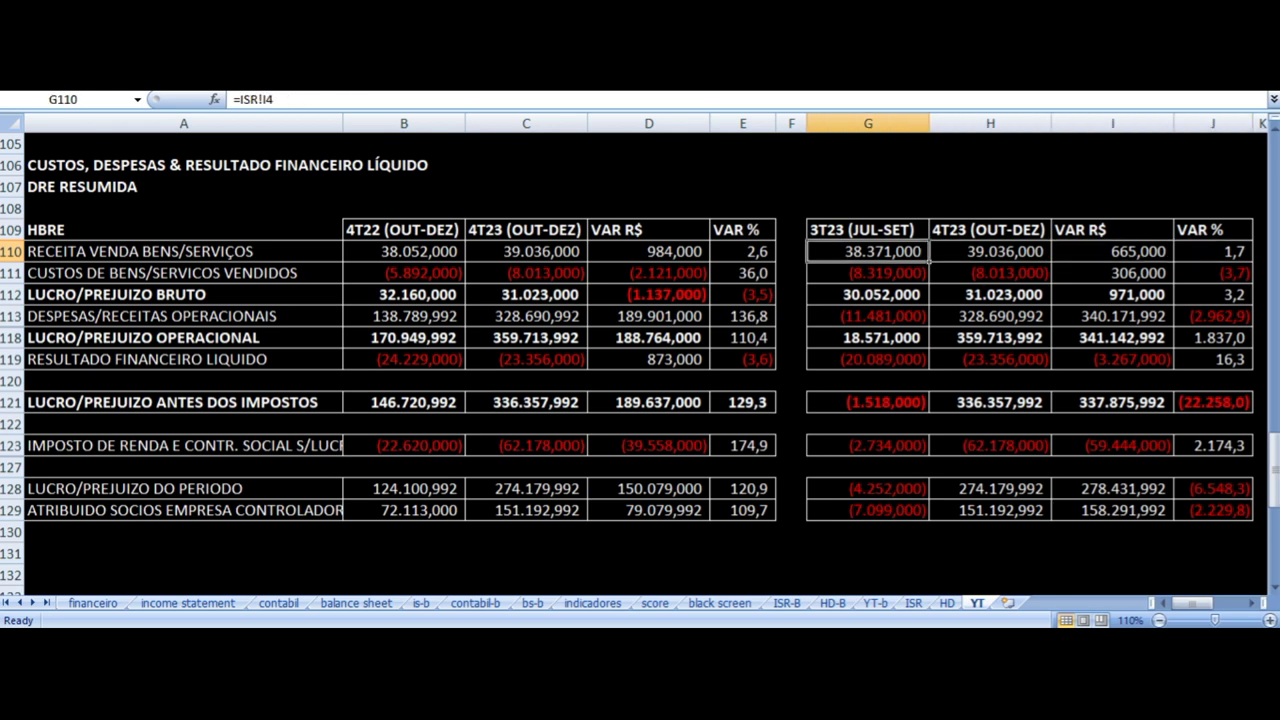
key("Right")
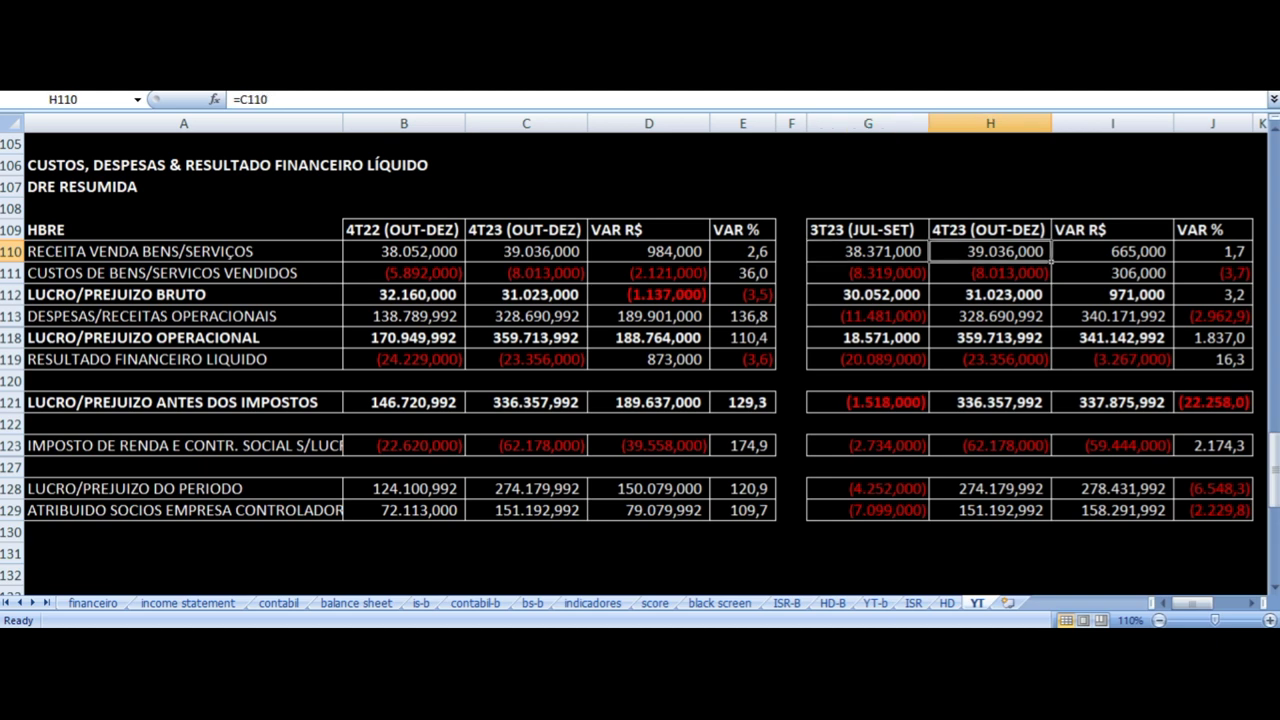
key("Right")
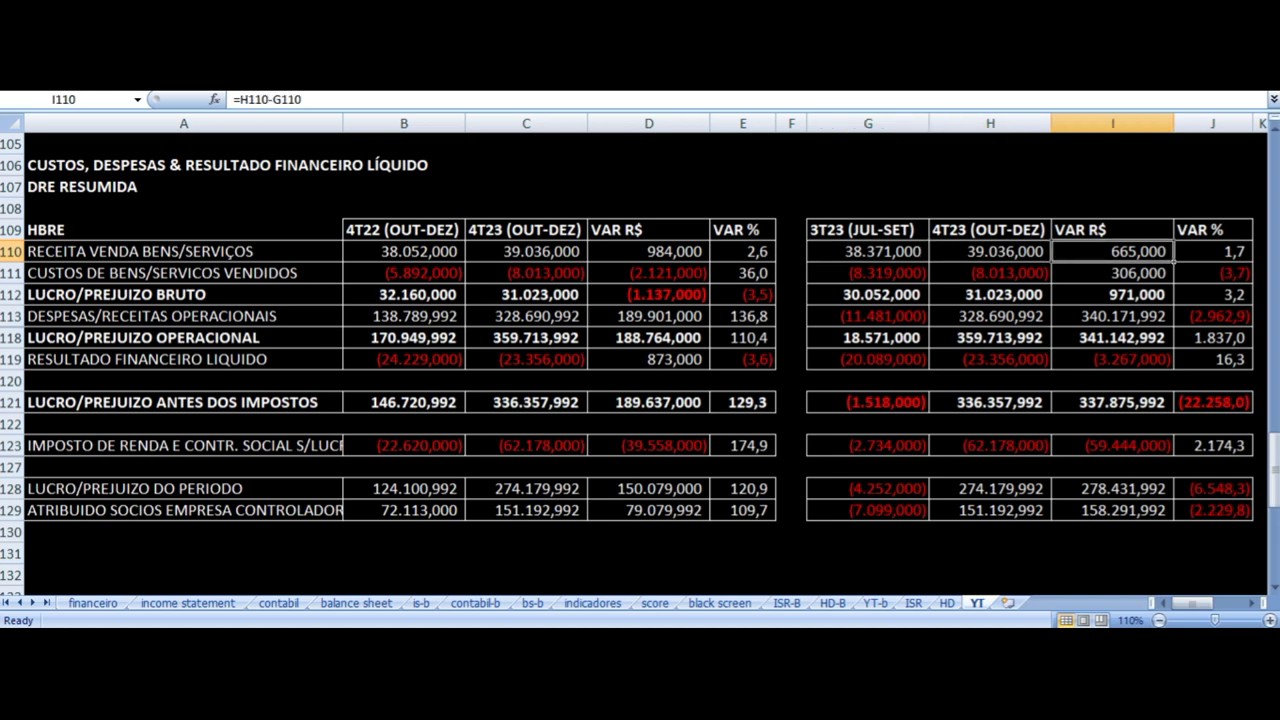
Examine the CUSTOS DE BENS/SERVICOS VENDIDOS row against 3T23, checking both quarters and both variations.
key("Down")
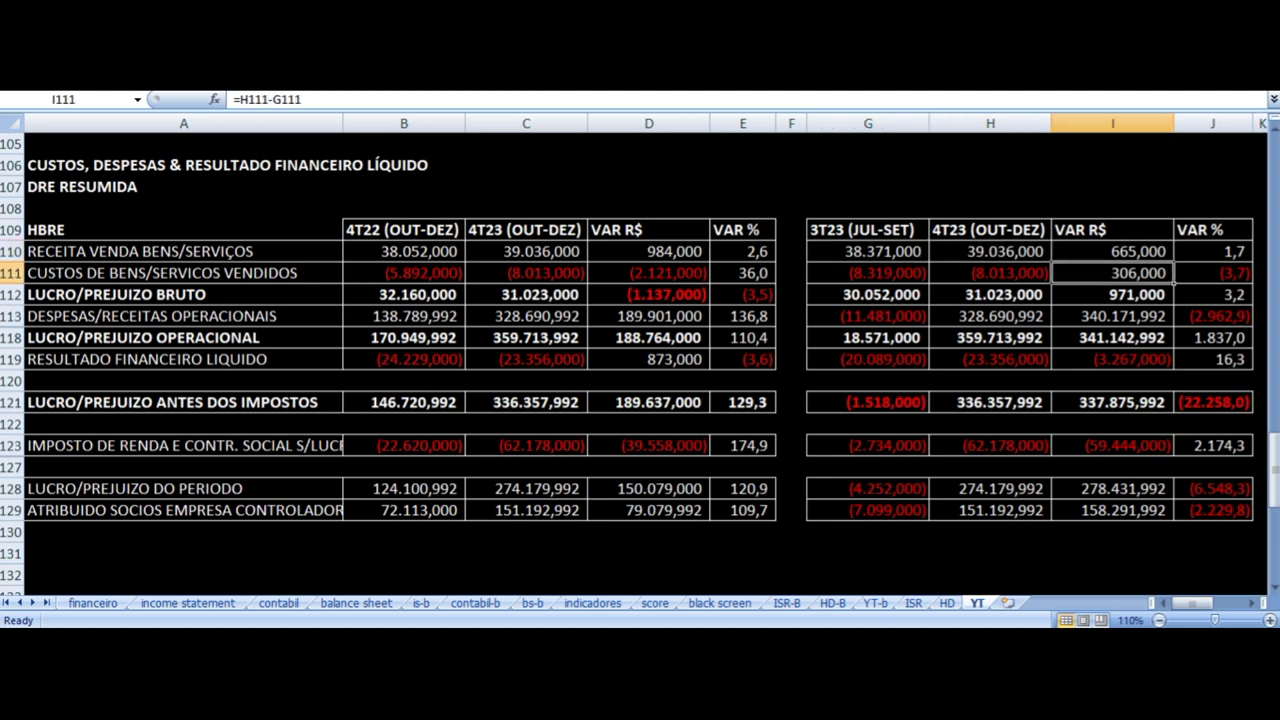
key("Right")
key("Left")
key("Left")
key("Left")
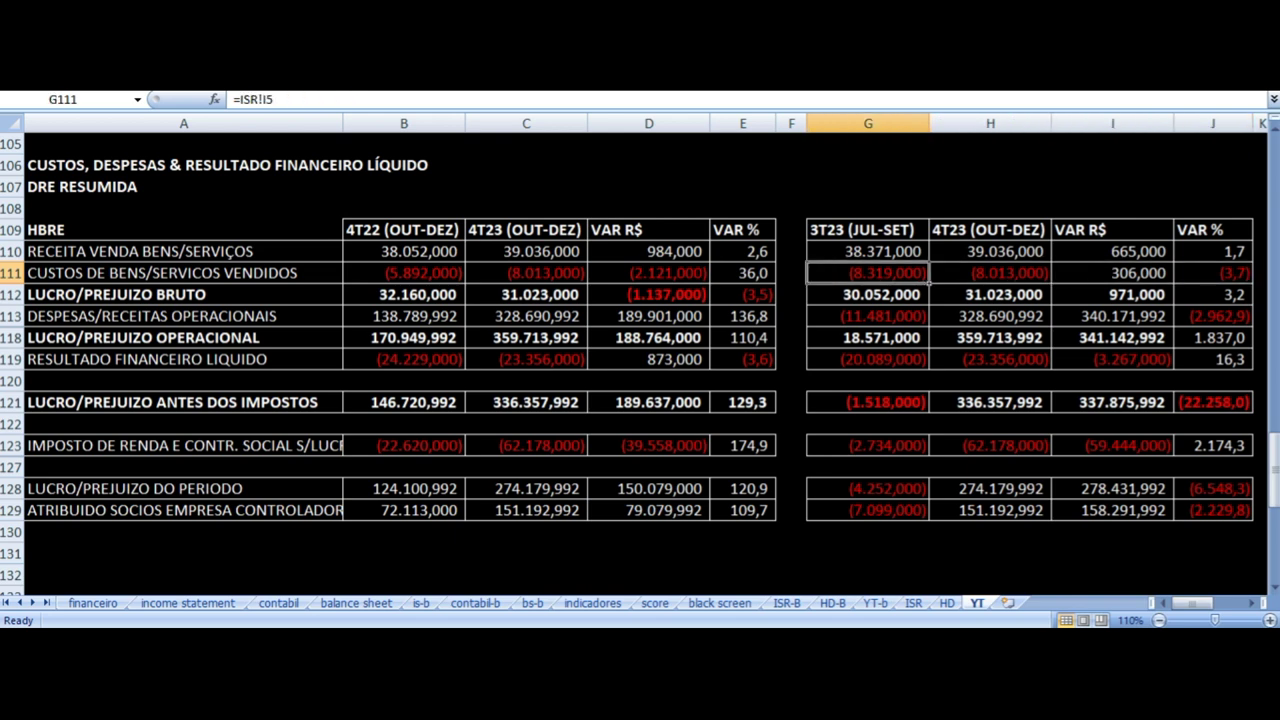
key("Right")
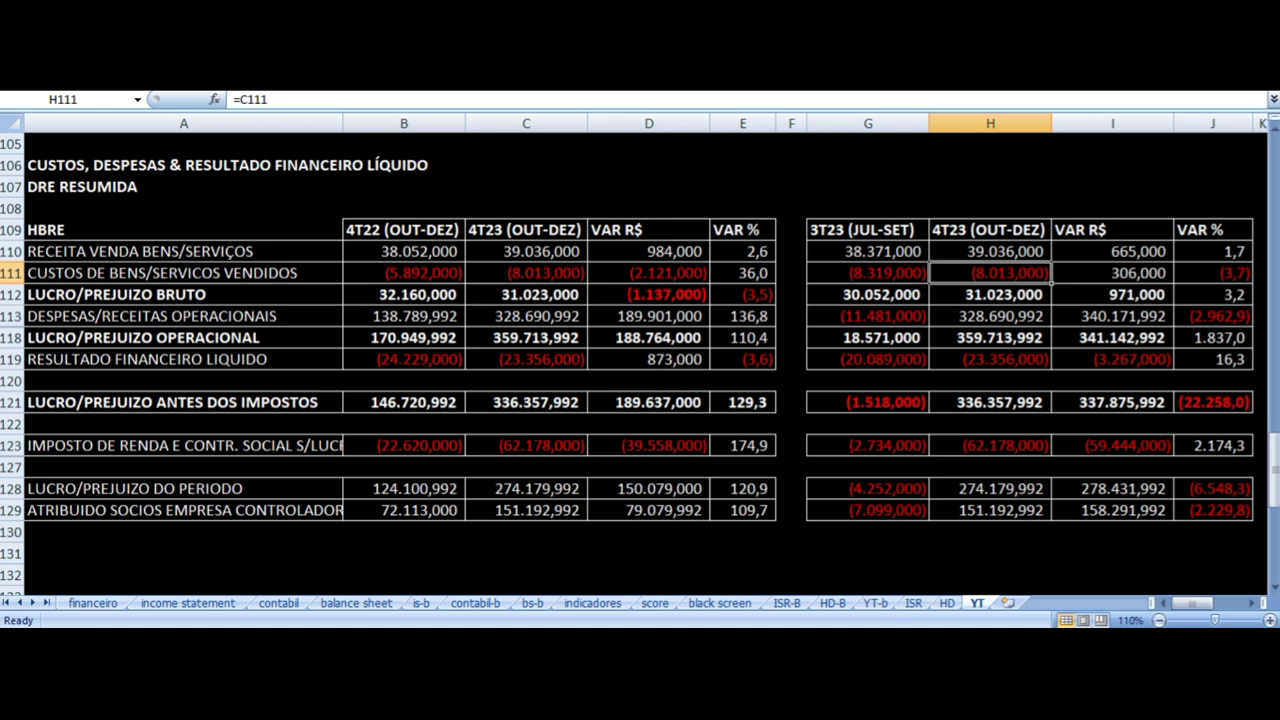
key("Right")
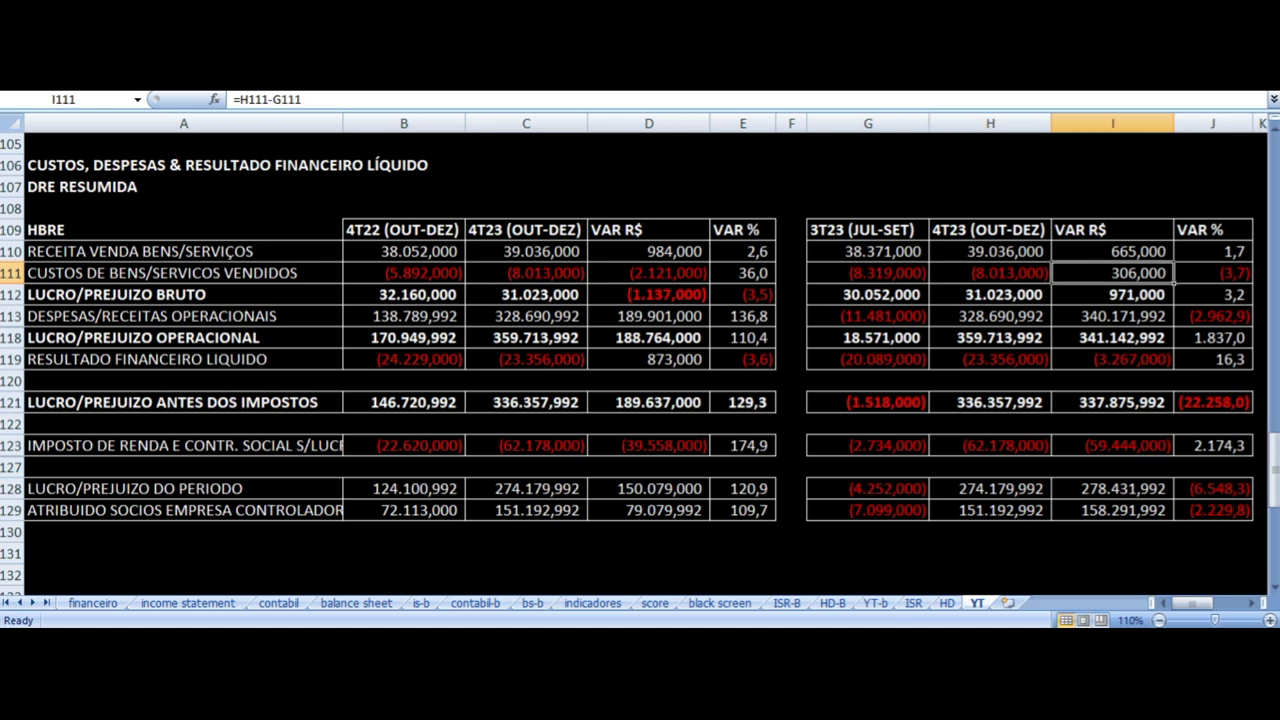
Examine the LUCRO/PREJUIZO BRUTO row for 3T23 and 4T23 with its variations, rechecking the revenue and cost rows above.
key("Down")
key("Right")
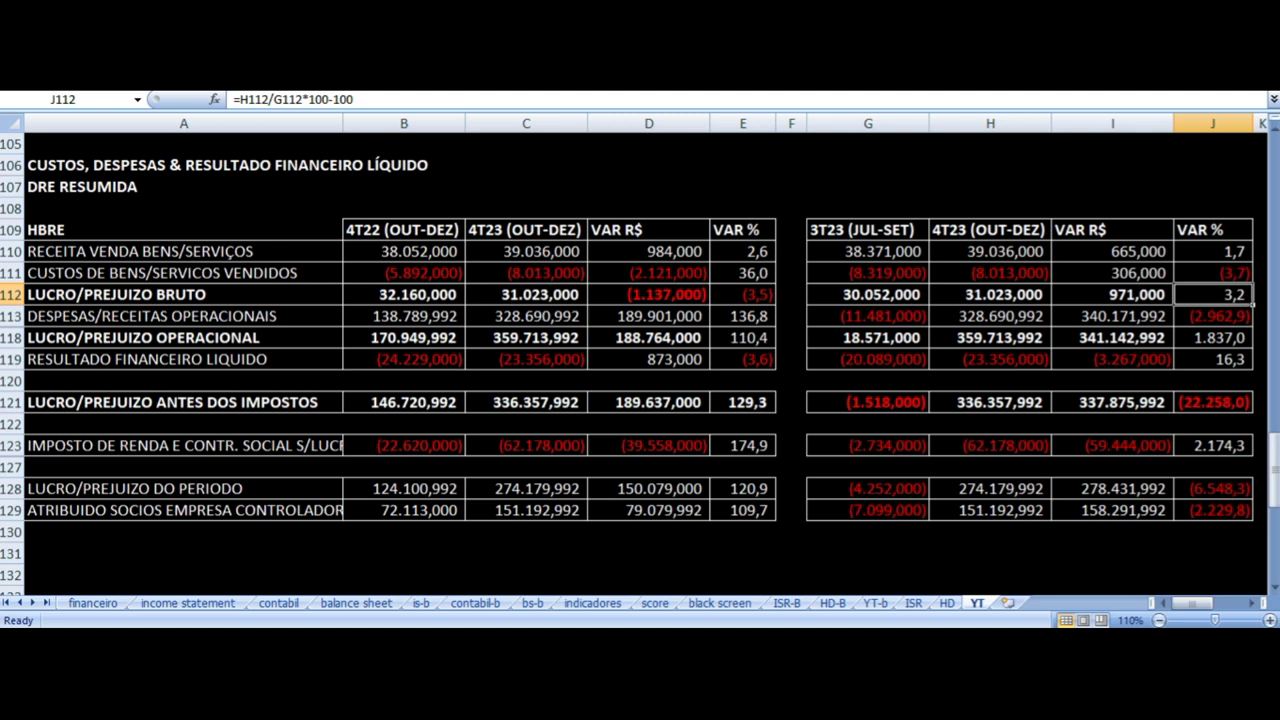
key("Left")
key("Up")
key("Up")
key("Down")
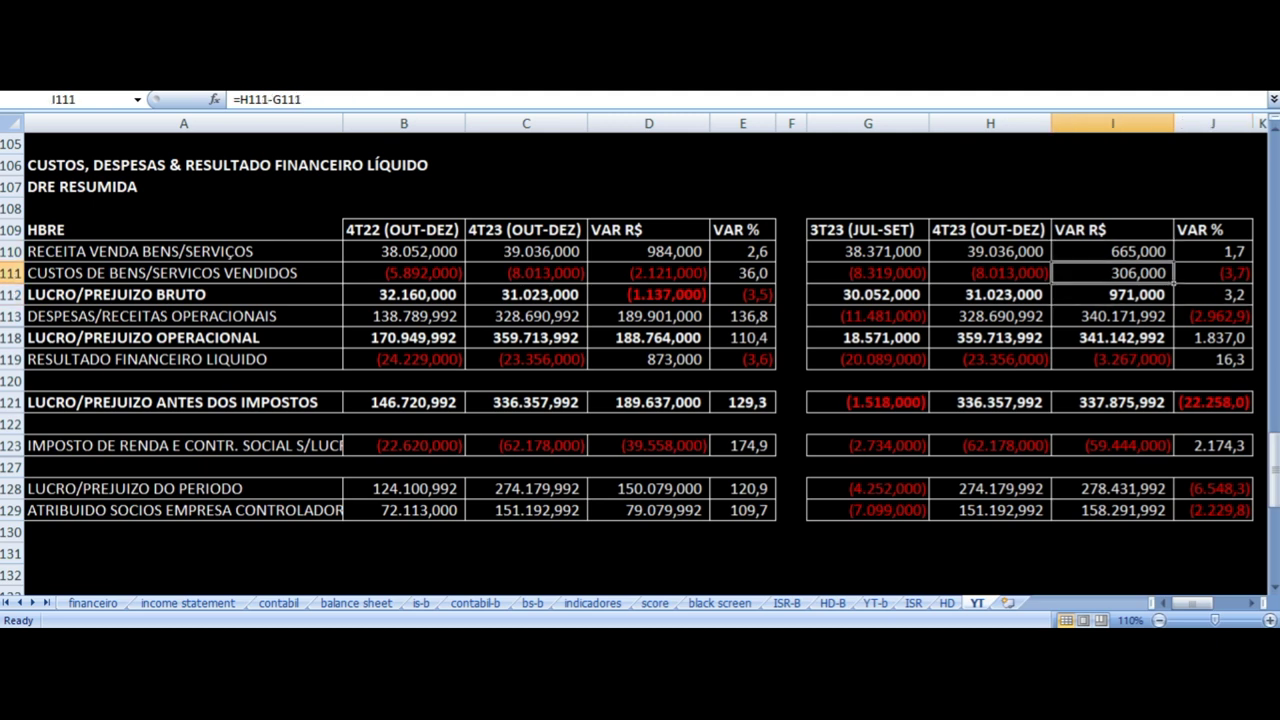
key("Down")
key("Left")
key("Left")
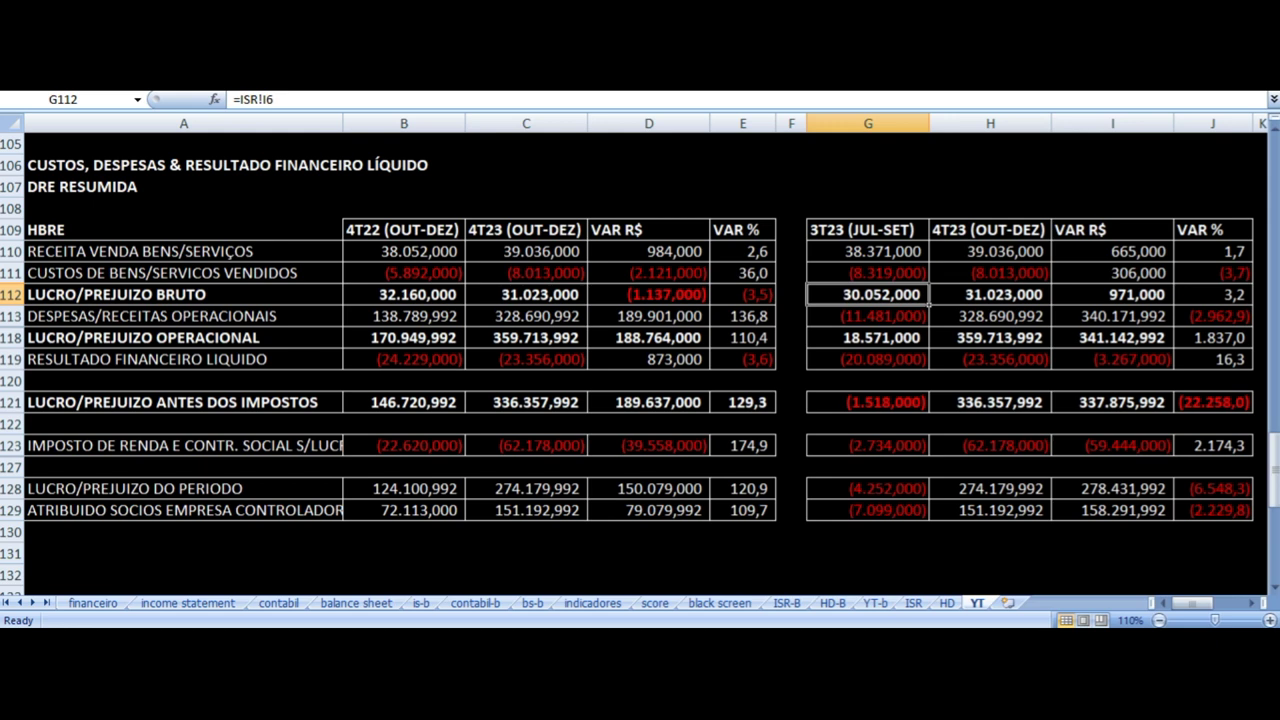
key("Right")
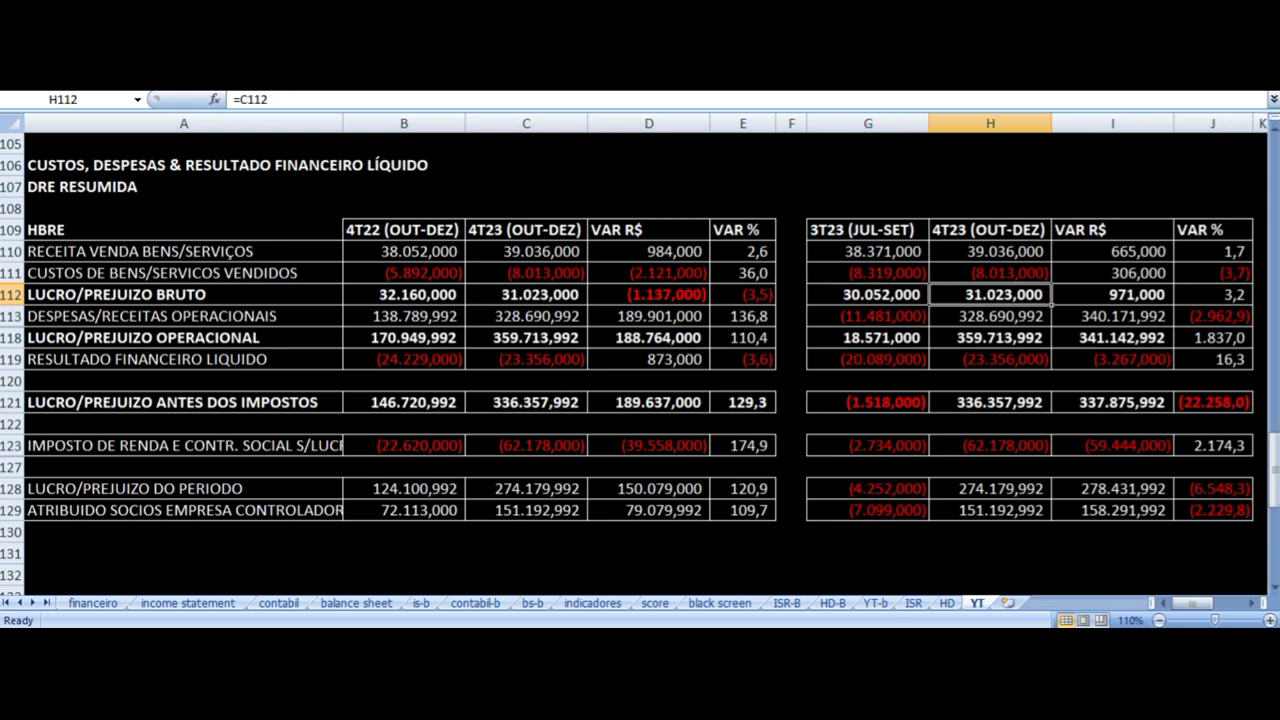
key("Right")
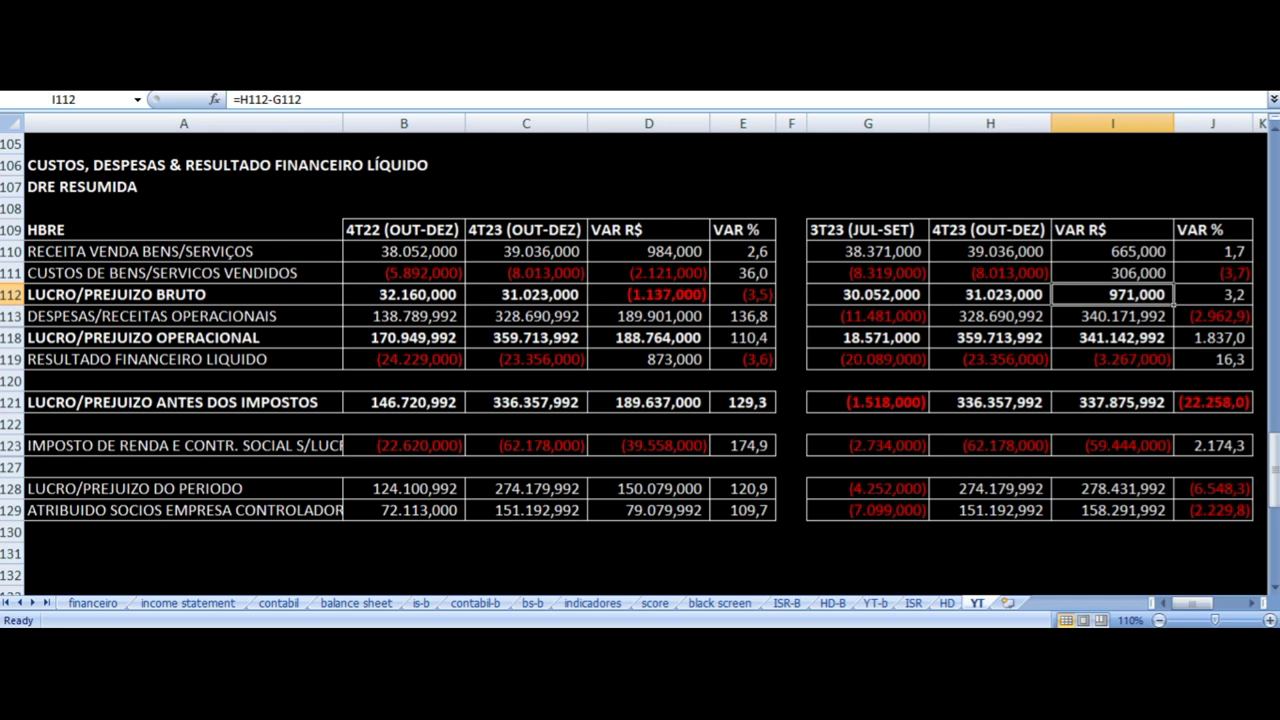
Check 4T23 DESPESAS/RECEITAS OPERACIONAIS and mark the investment property fair value variation line in the DFP income statement, returning to the spreadsheet.
key("Down")
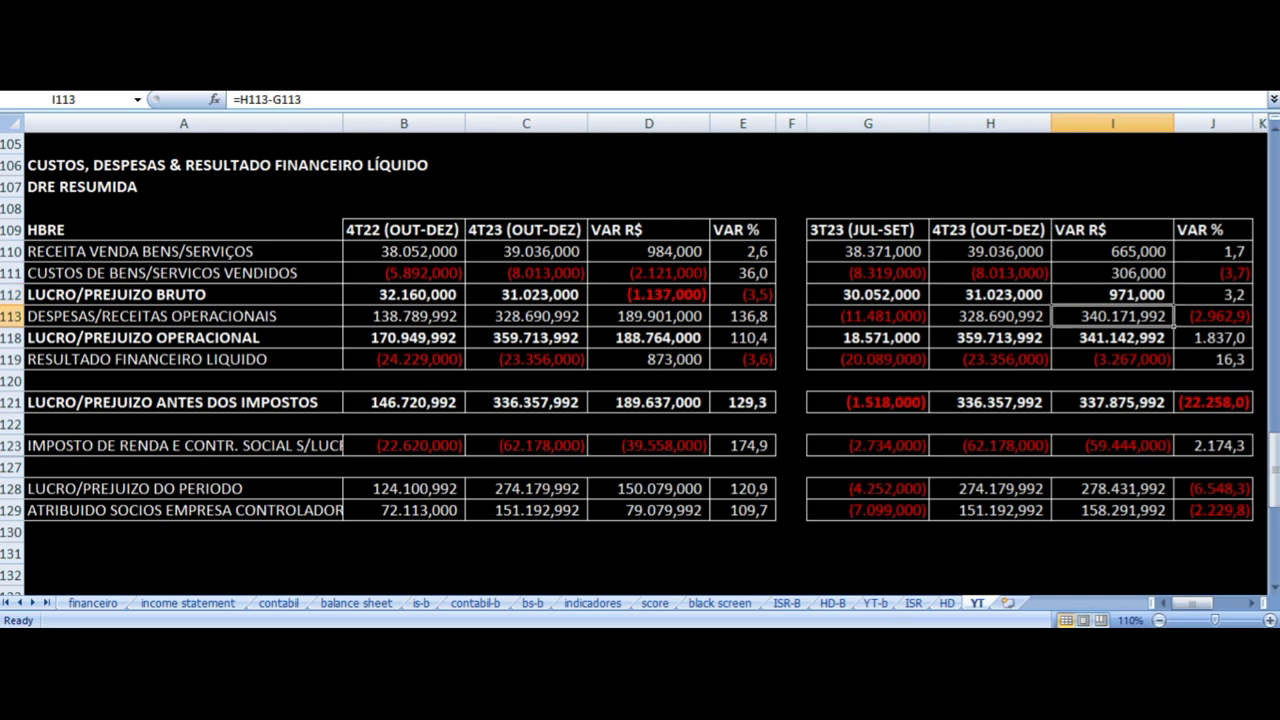
key("Left")
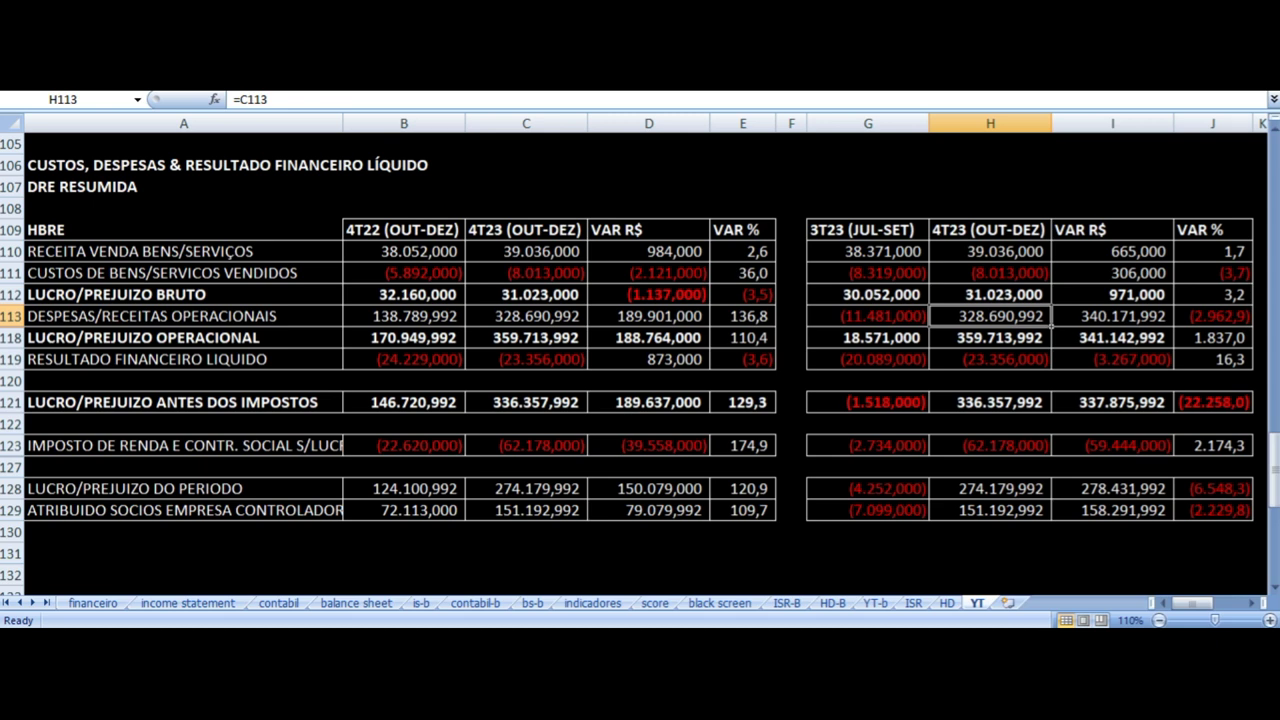
left_click(560, 642)
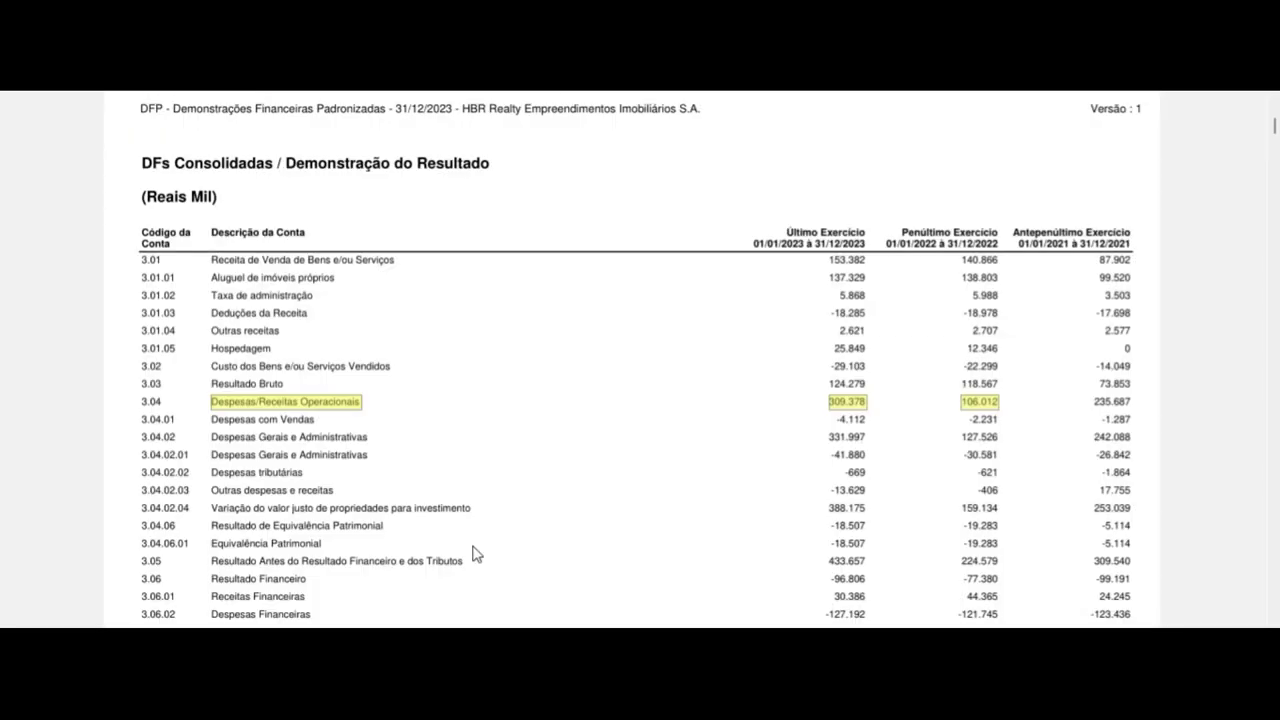
left_click_drag(228, 510, 472, 512)
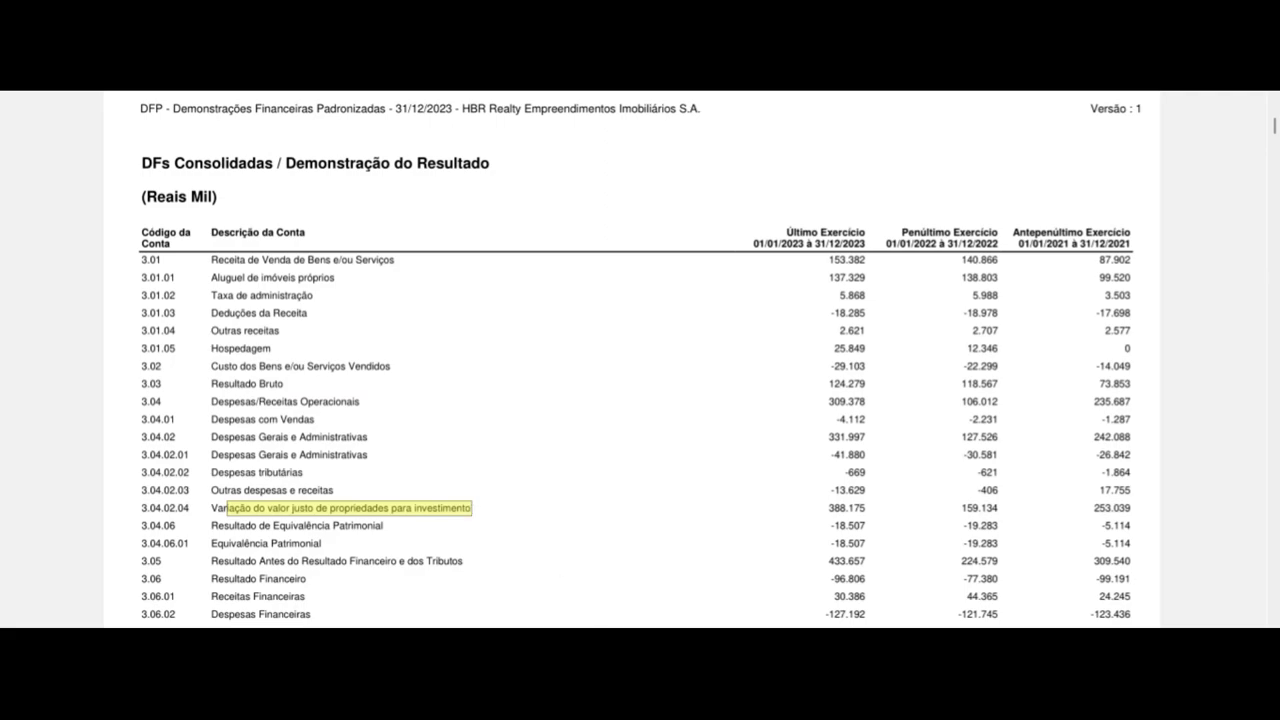
key("alt+Tab")
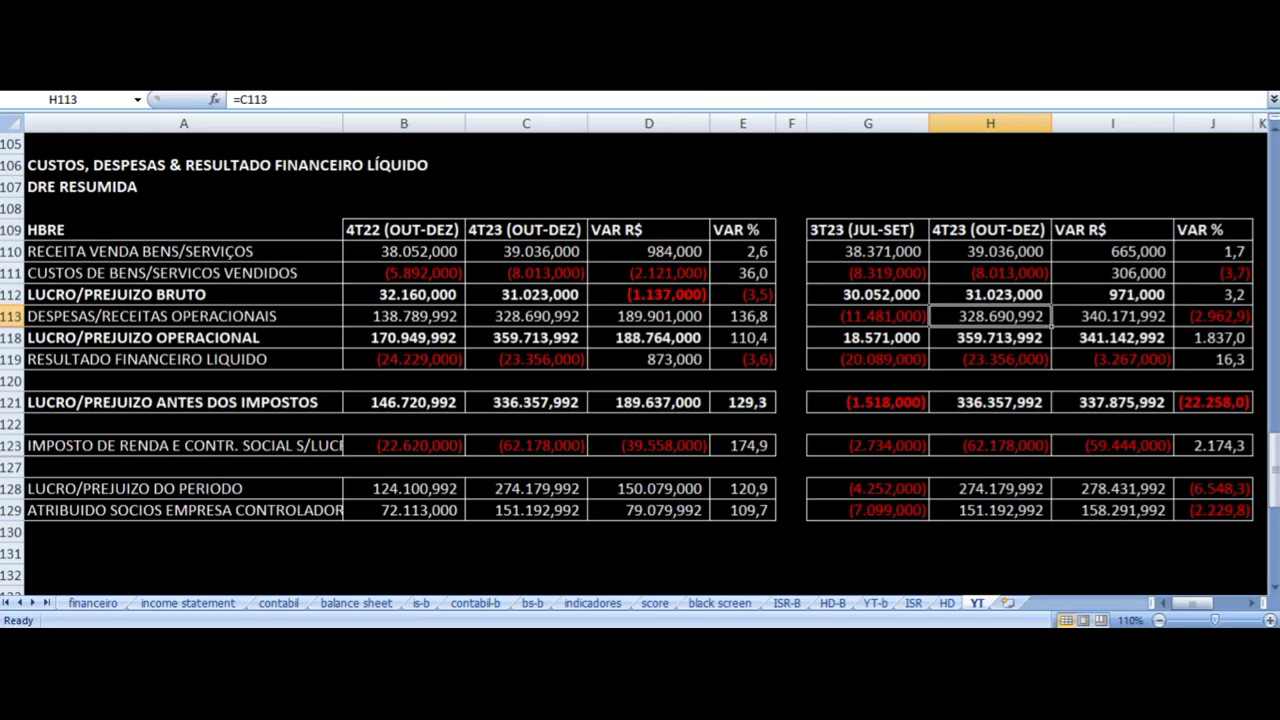
Compare the LUCRO/PREJUIZO OPERACIONAL values for 3T23 and 4T23.
left_click(990, 338)
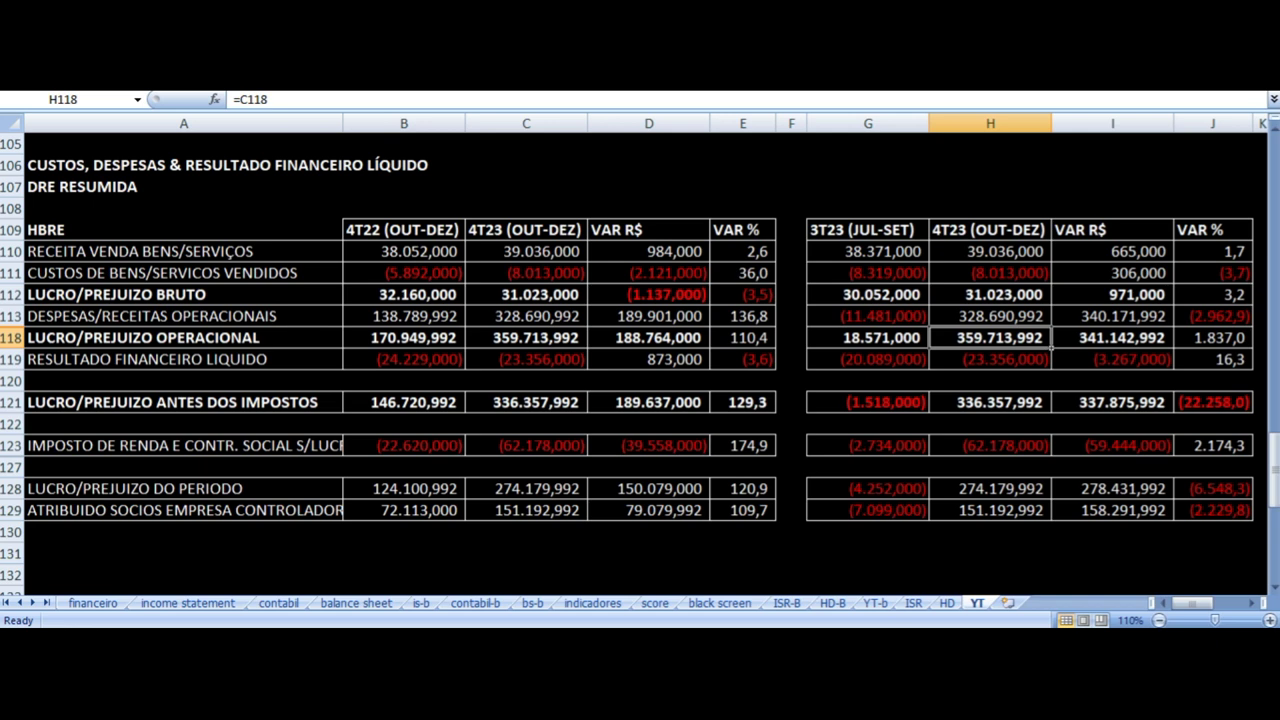
left_click(868, 338)
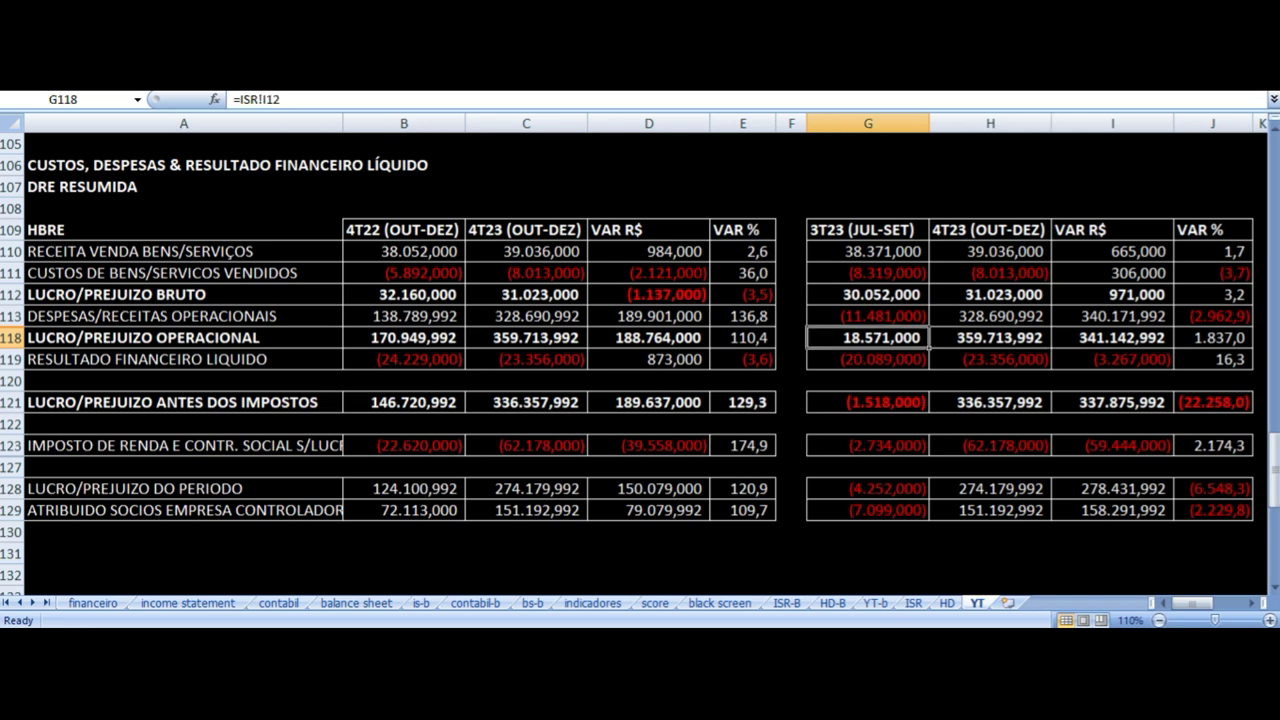
left_click(990, 338)
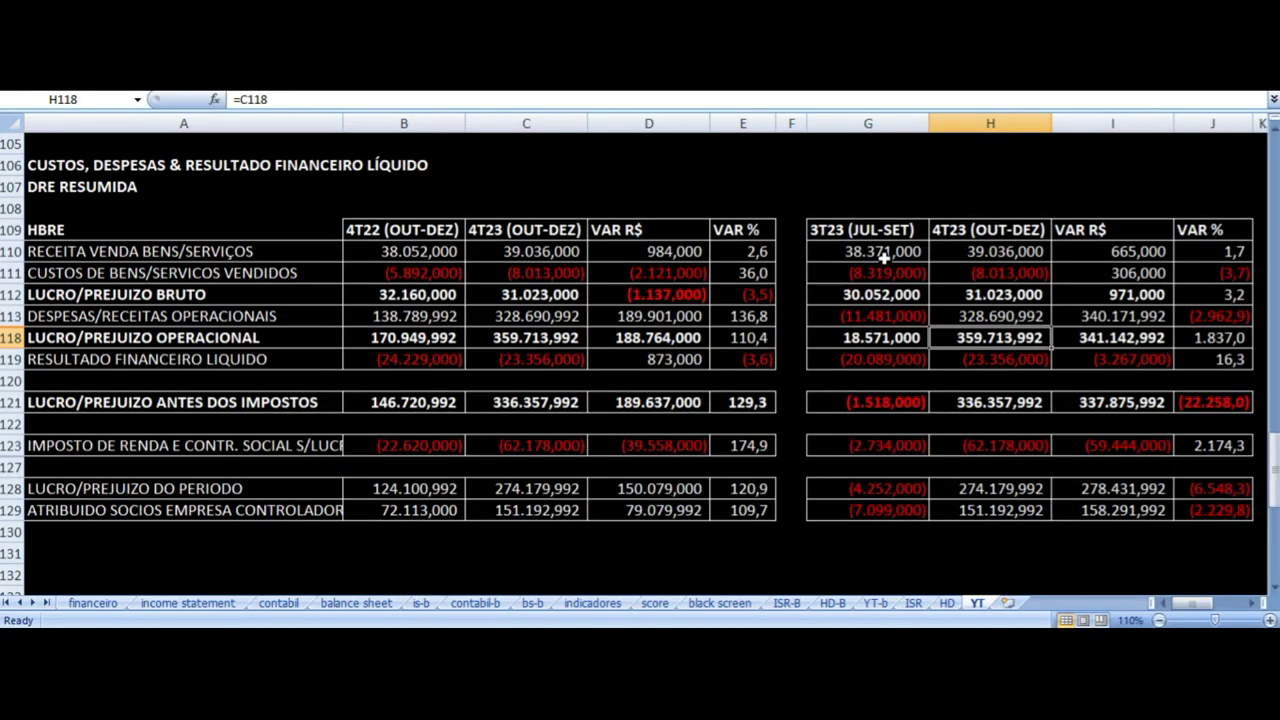
Examine the RESULTADO FINANCEIRO LIQUIDO row for 3T23, 4T23 and the variation in R$.
left_click(875, 365)
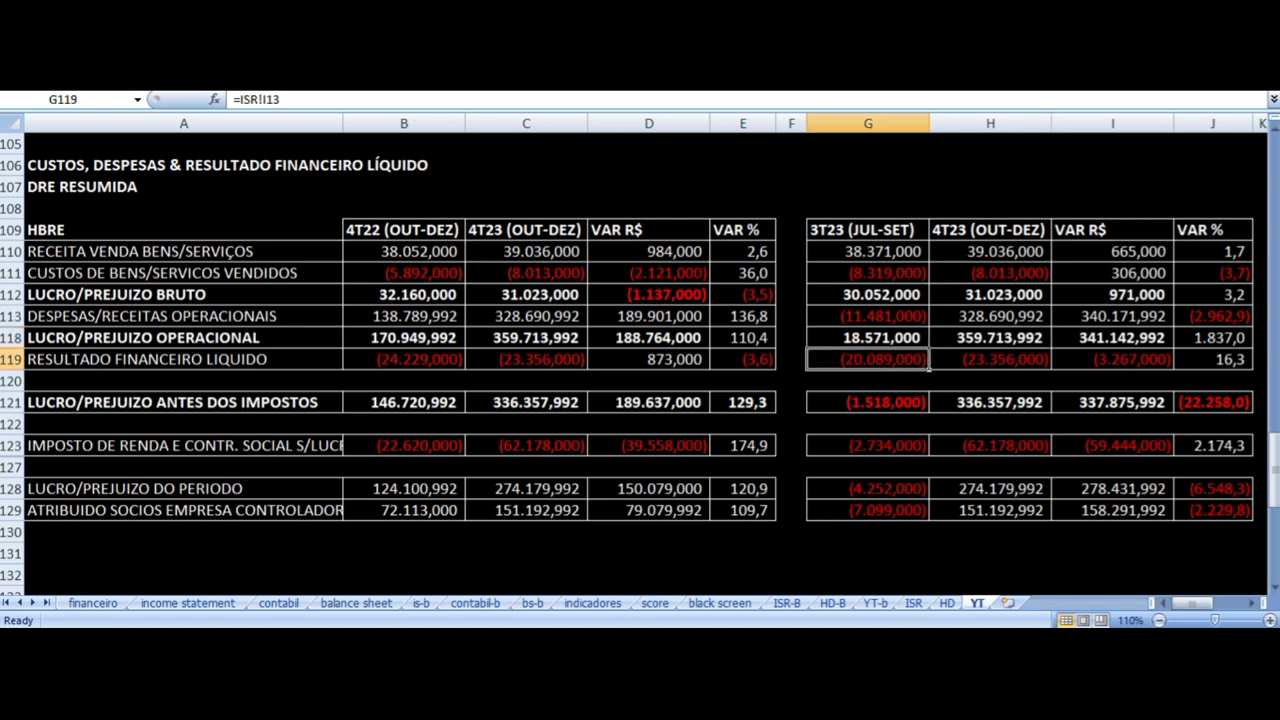
left_click(990, 360)
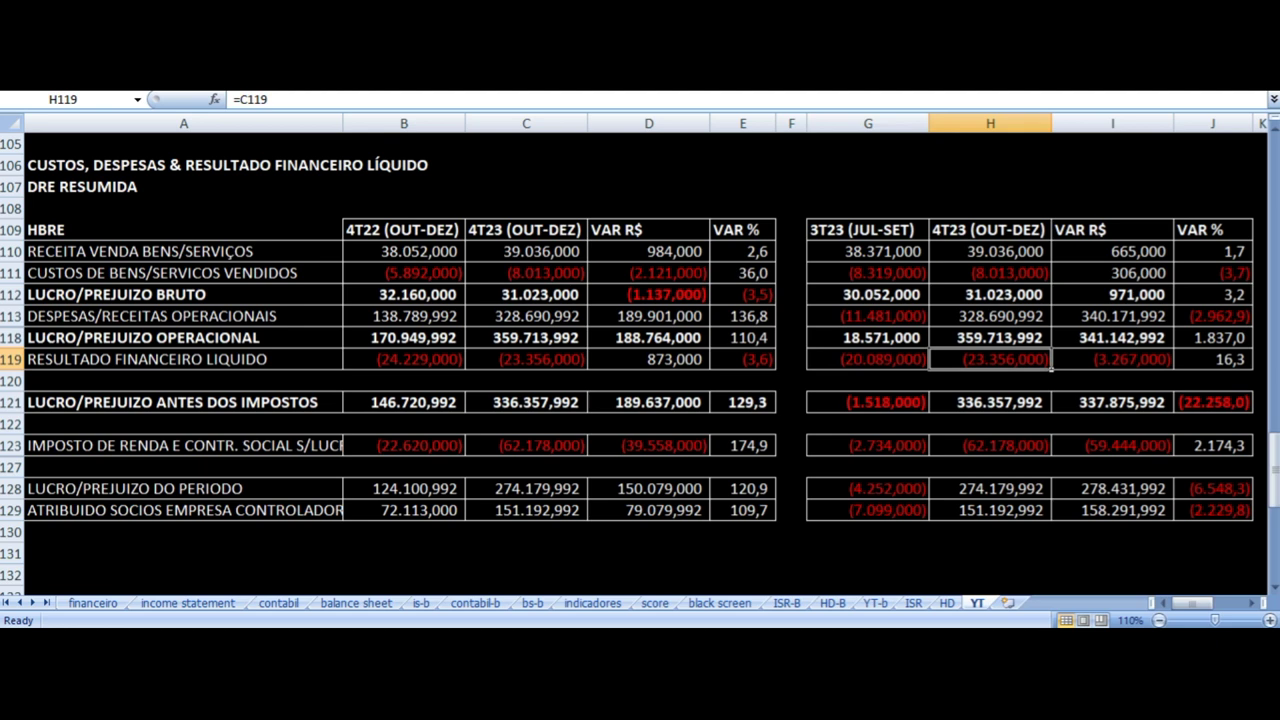
key("Right")
key("Right")
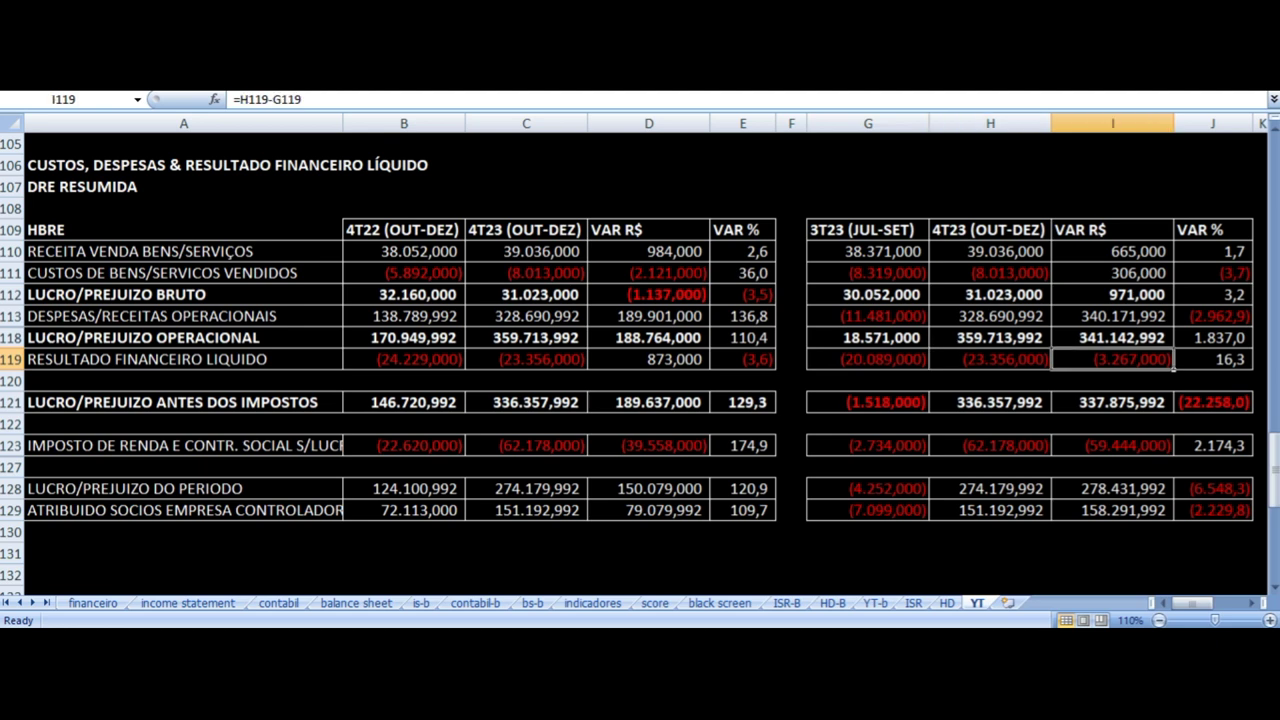
Examine the LUCRO/PREJUIZO ANTES DOS IMPOSTOS row for 3T23, 4T23 and the variation in R$.
key("Left")
key("Down")
key("Down")
key("Left")
key("Left")
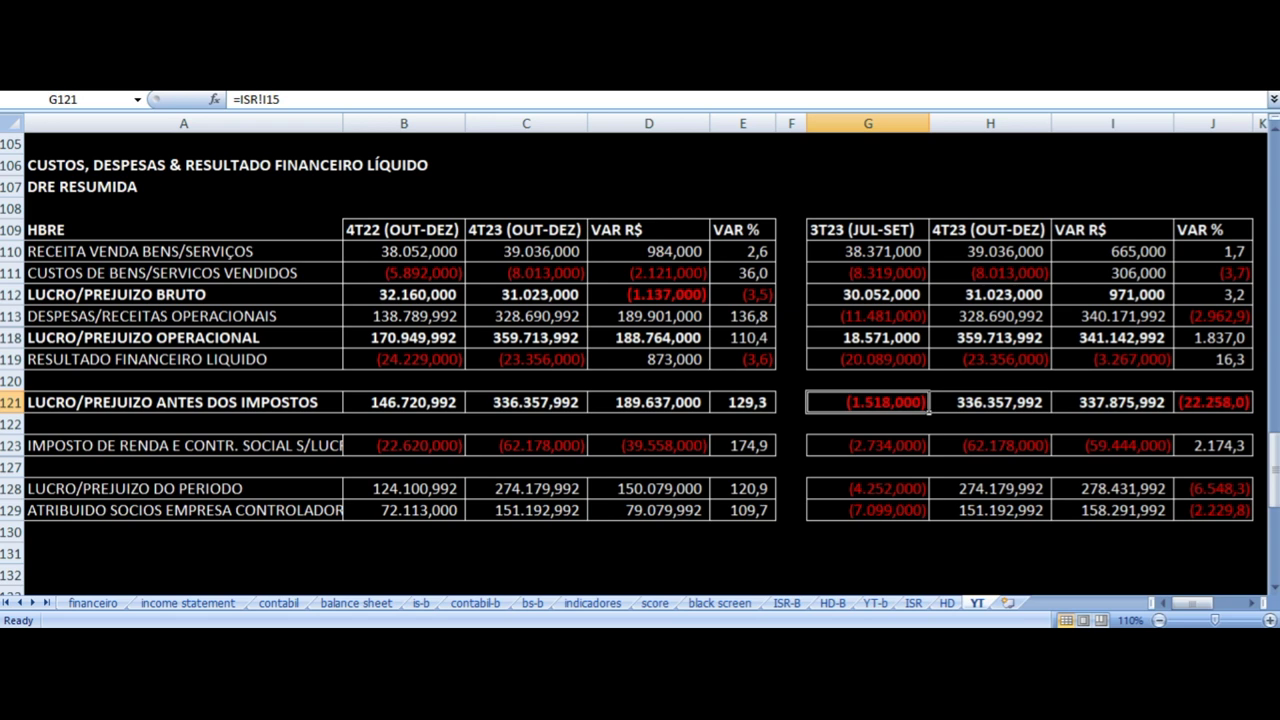
key("Right")
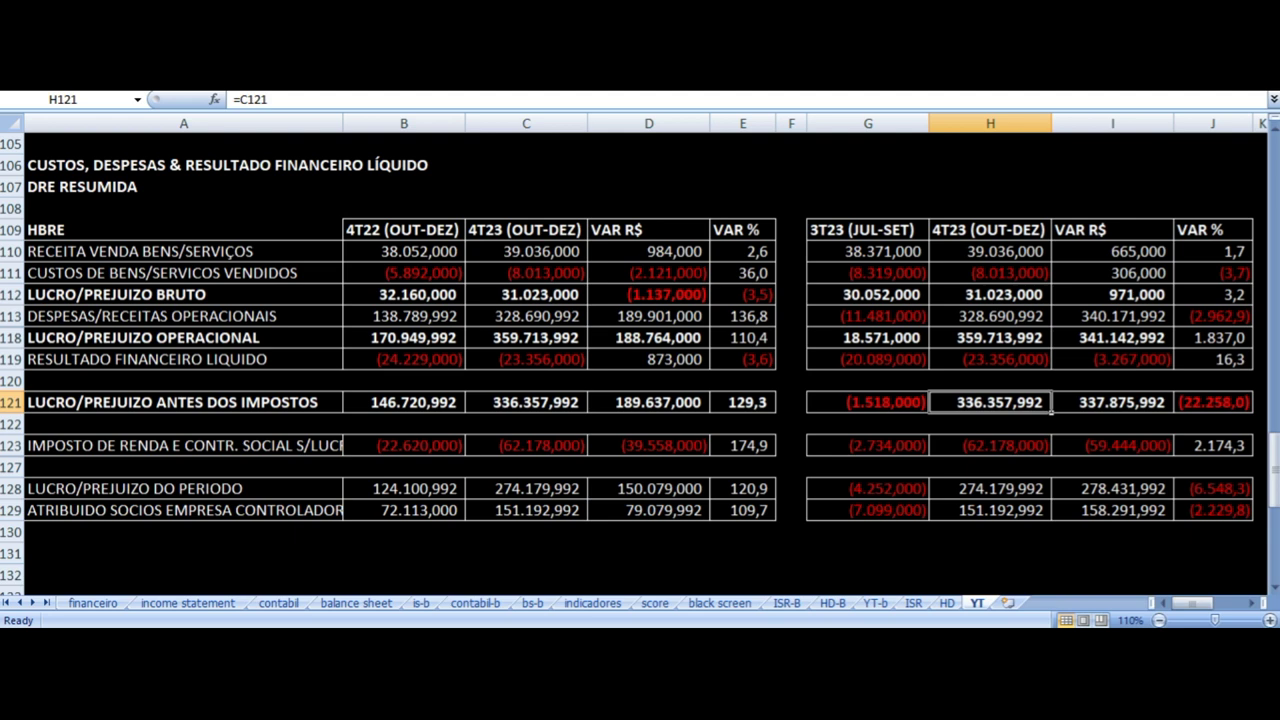
key("Right")
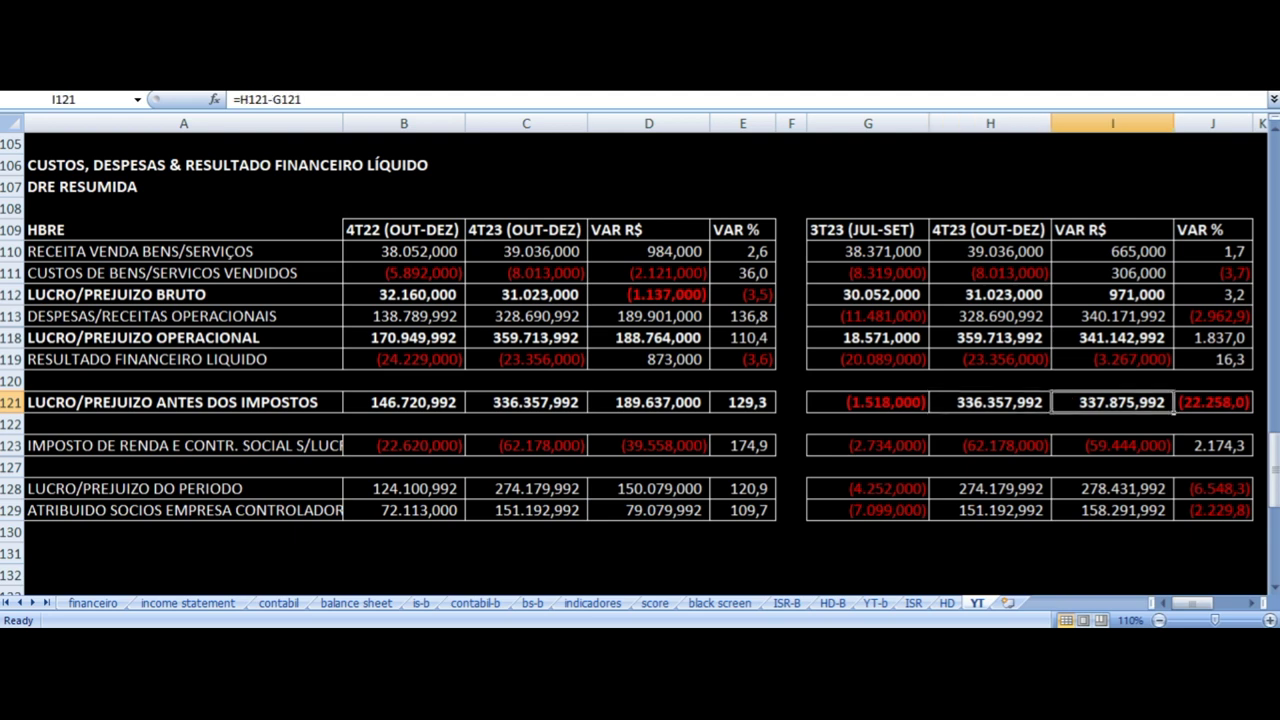
Check the income tax and social contribution row, from its R$ variation back to the 3T23 value.
key("Down")
key("Down")
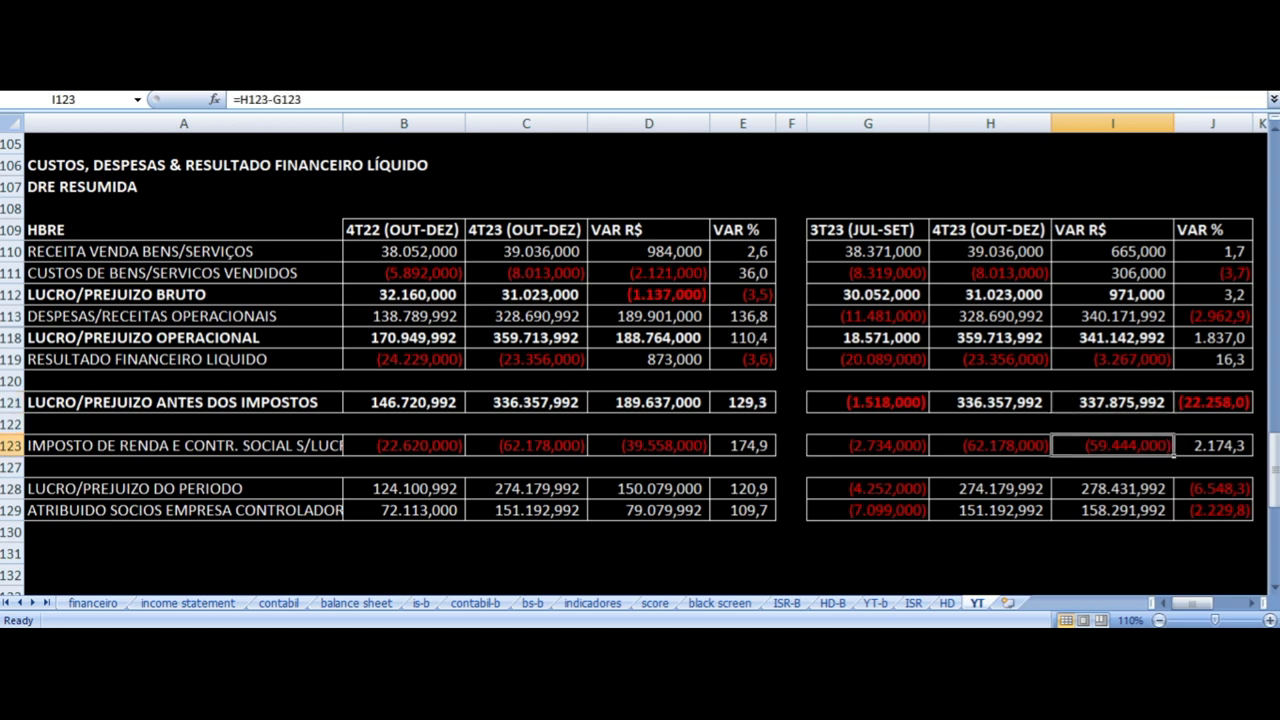
key("Left")
key("Left")
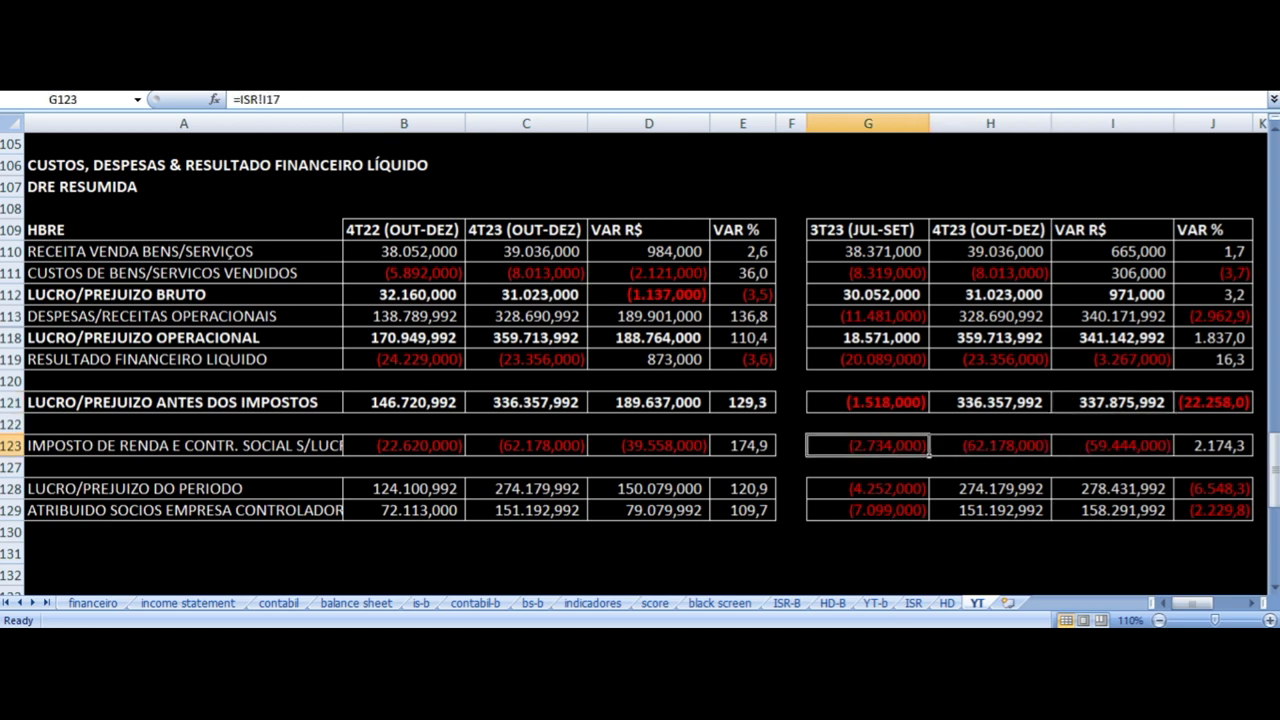
Examine the LUCRO/PREJUIZO DO PERIODO row for 3T23, 4T23 and the variation in R$.
key("Down")
key("Down")
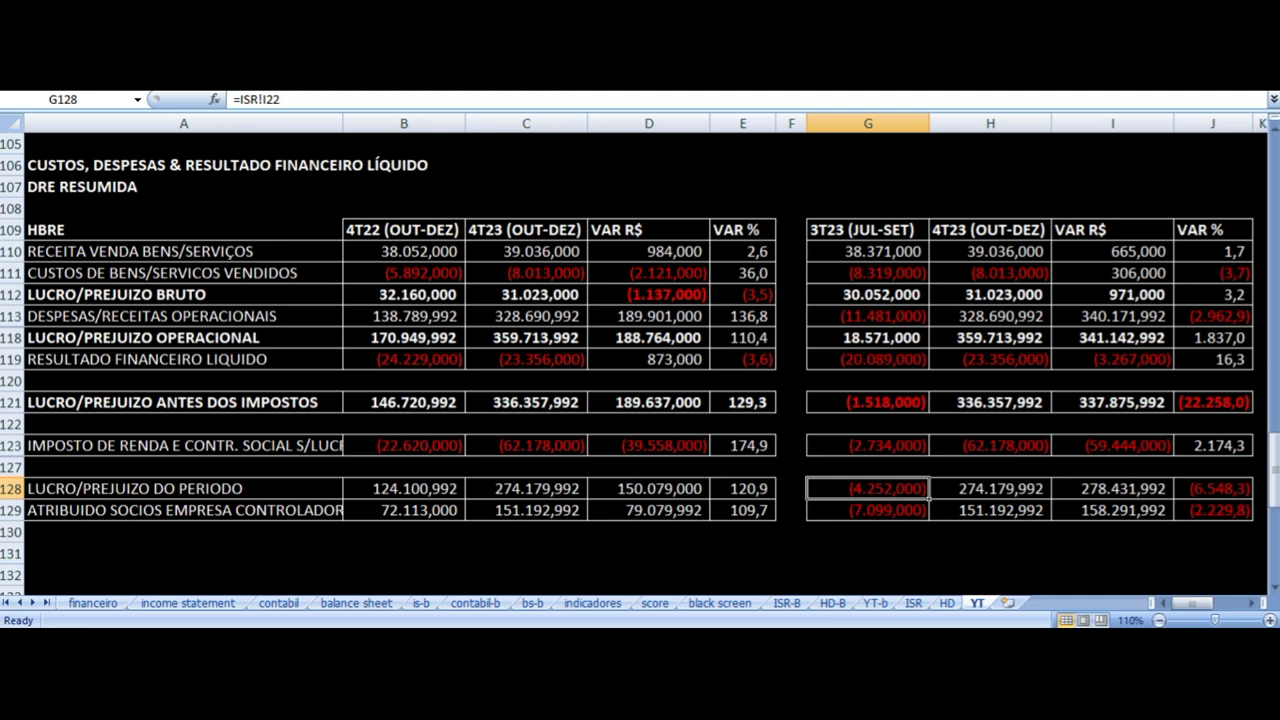
key("Right")
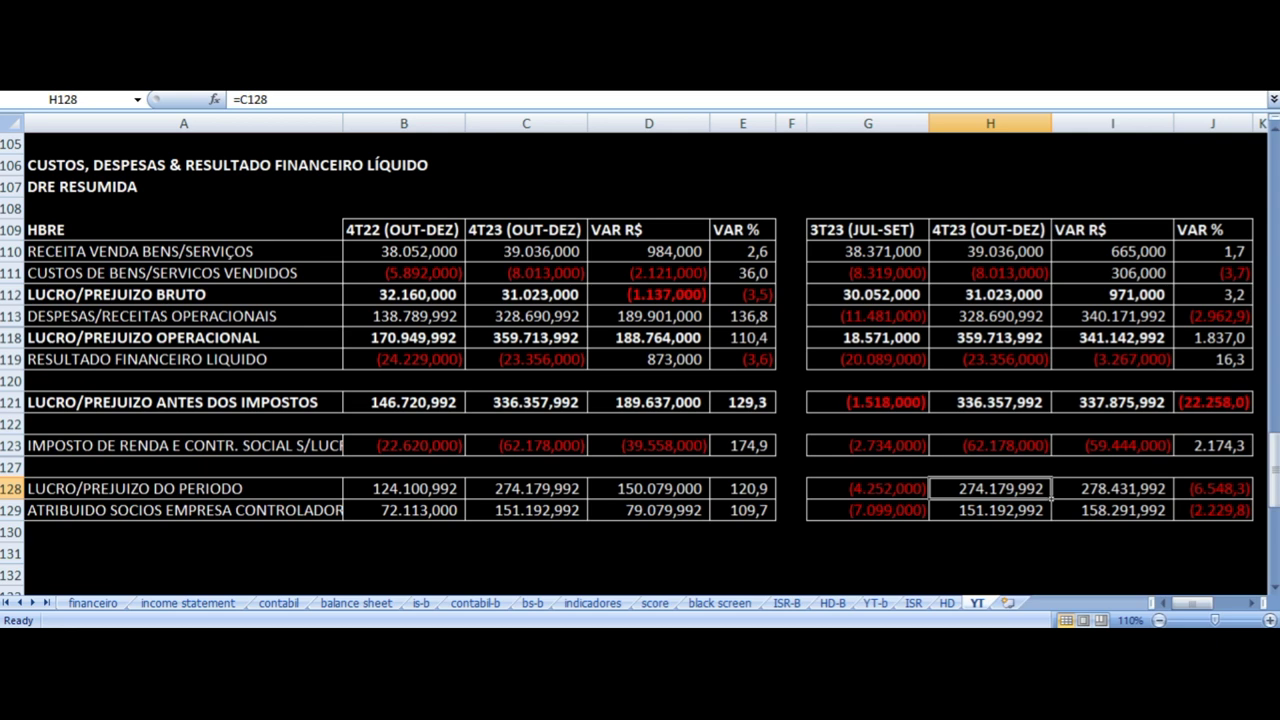
key("Right")
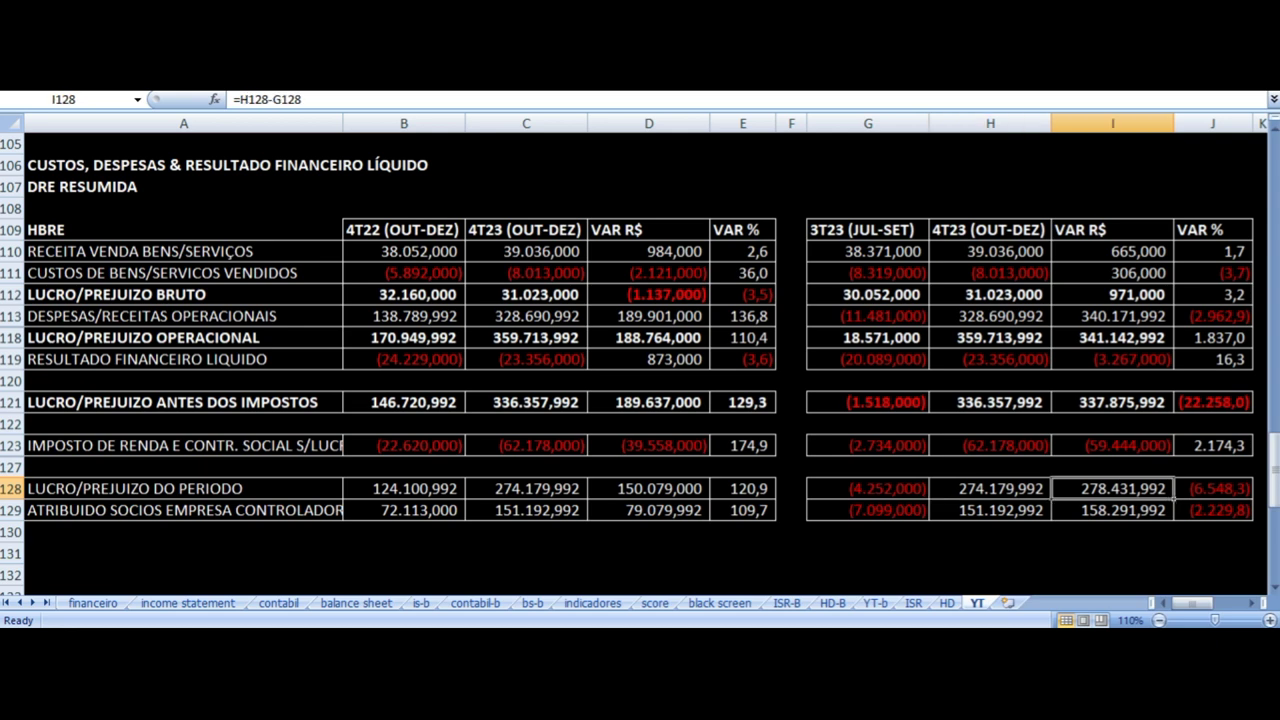
Compare the profit attributed to the controlling company's shareholders in 3T23 and 4T23.
key("Down")
key("Left")
key("Left")
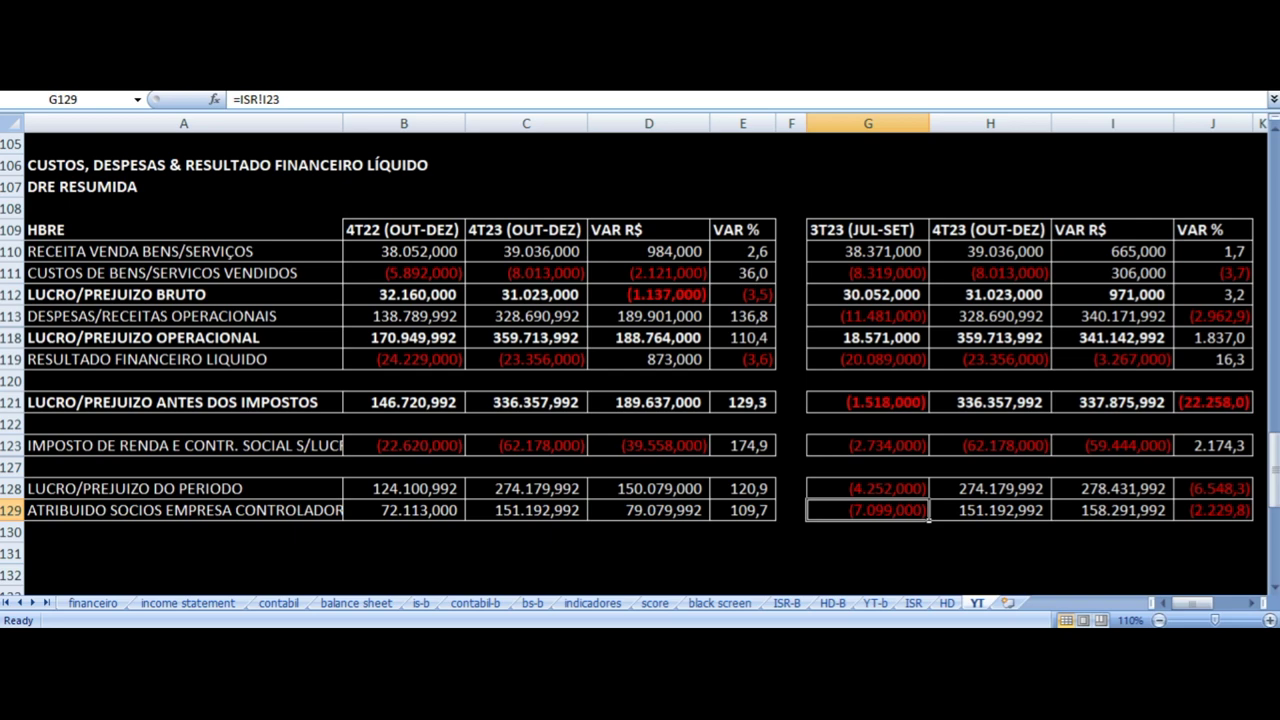
key("Right")
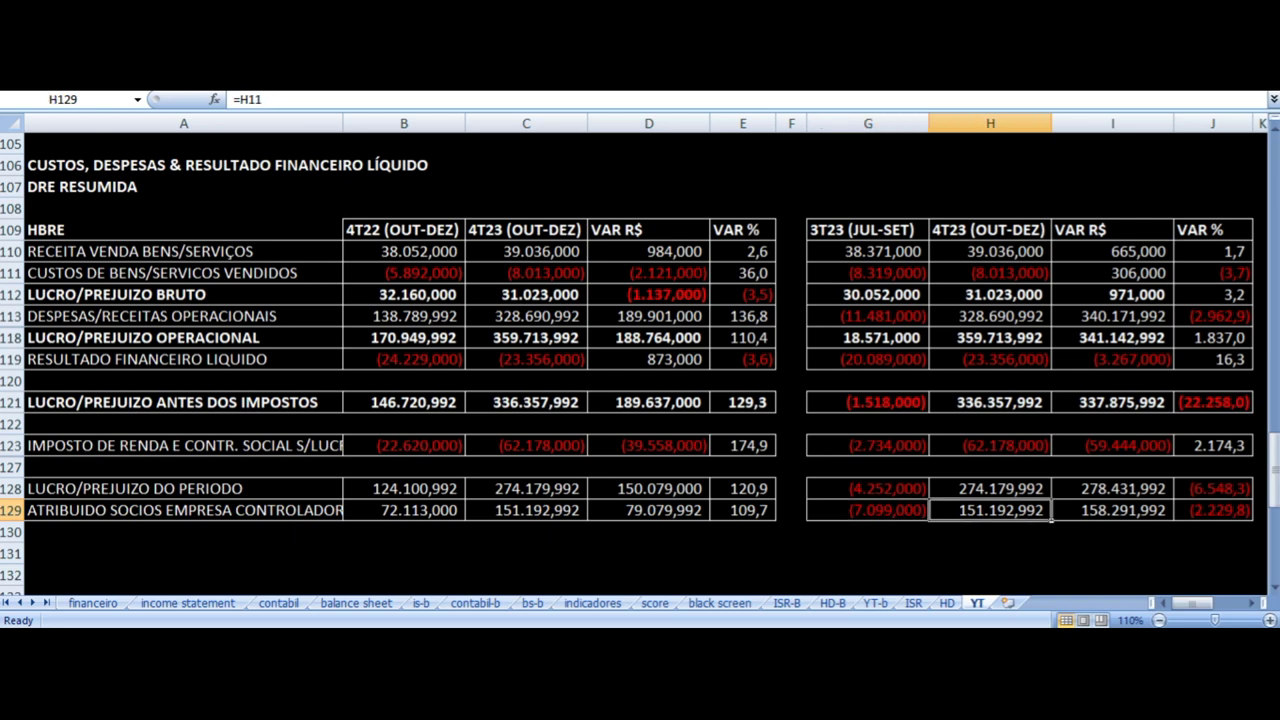
In the annual 2022 versus 2023 table, examine the RECEITA VENDA BENS/SERVIÇOS row for both years and both variations.
scroll(666, 249, "down", 8)
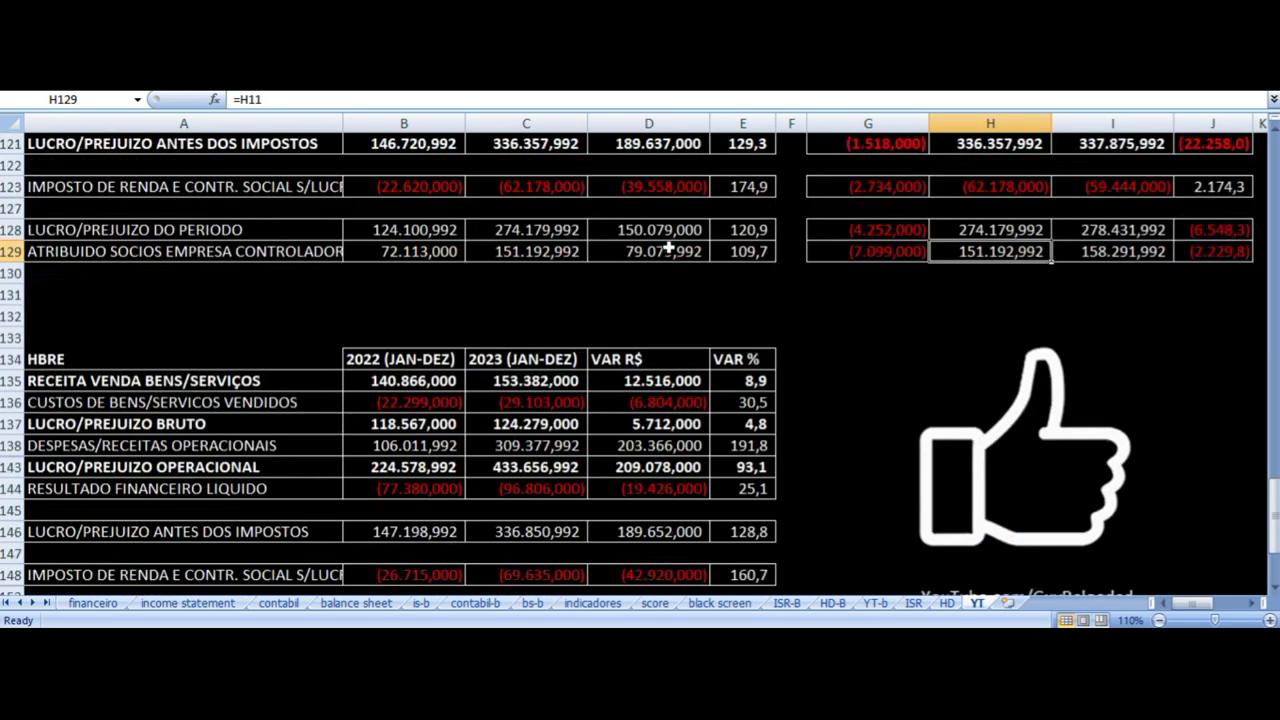
left_click(406, 251)
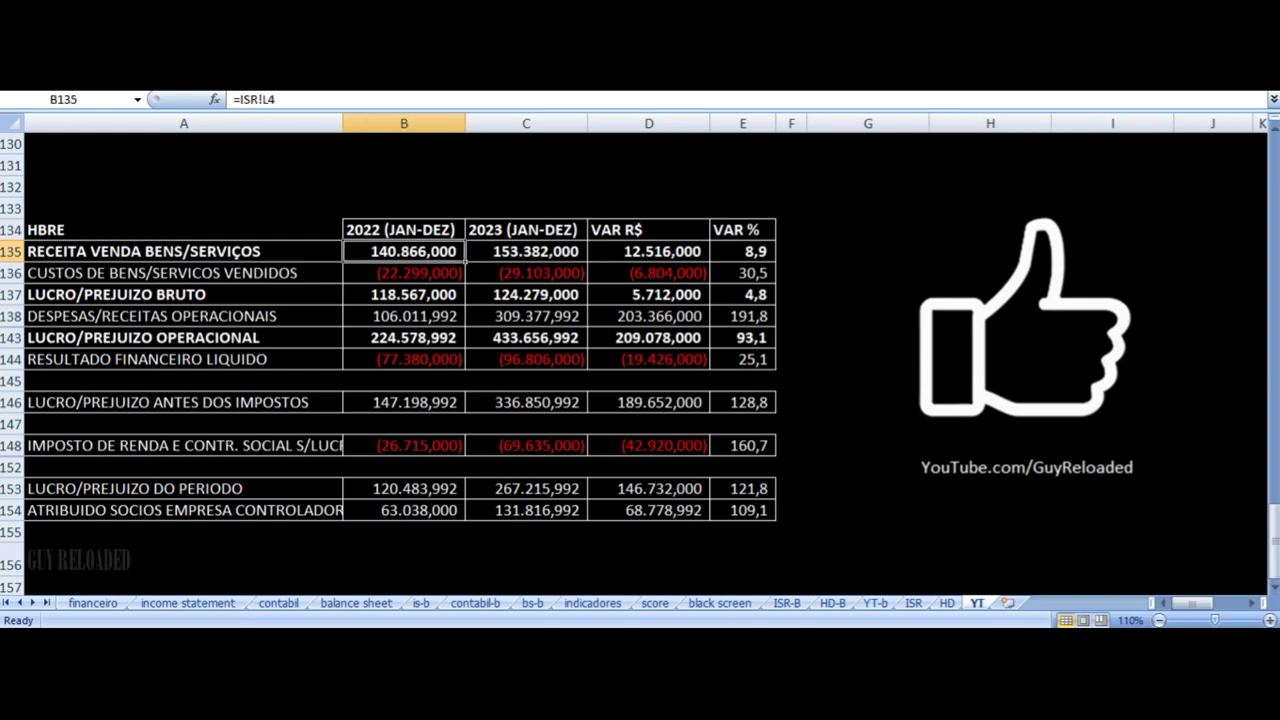
key("Right")
key("Right")
key("Right")
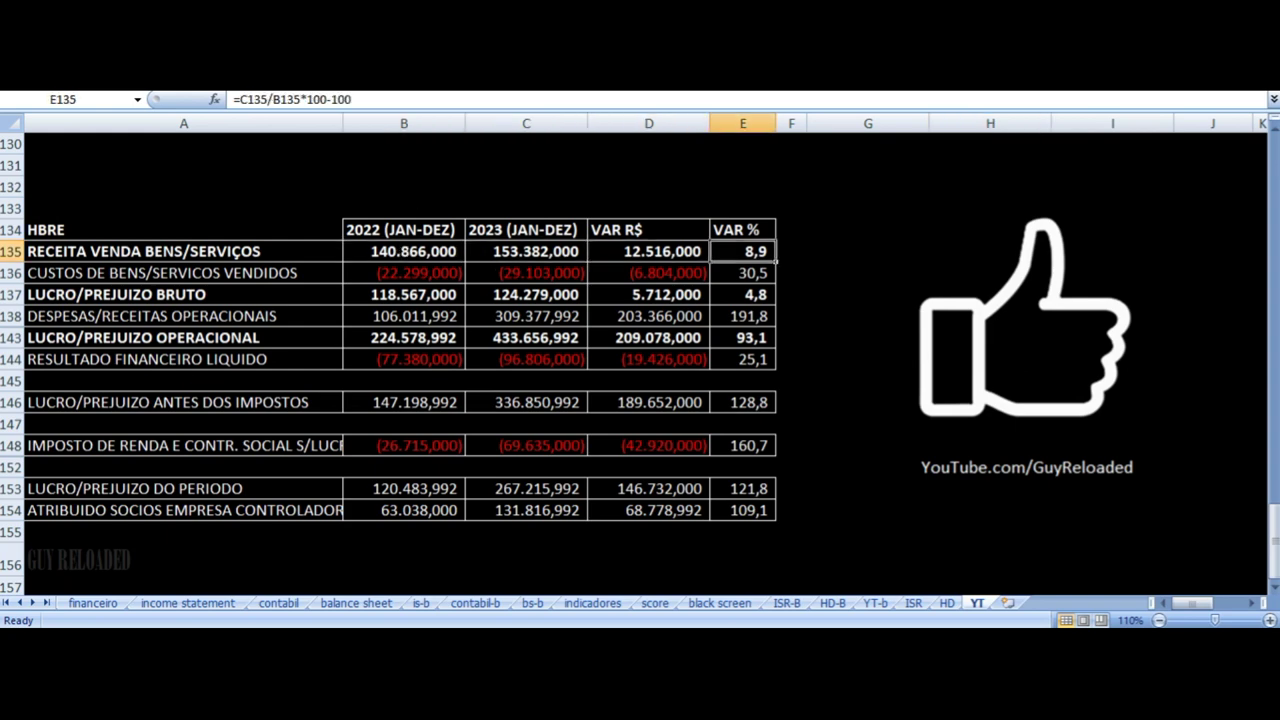
key("Left")
key("Left")
key("Left")
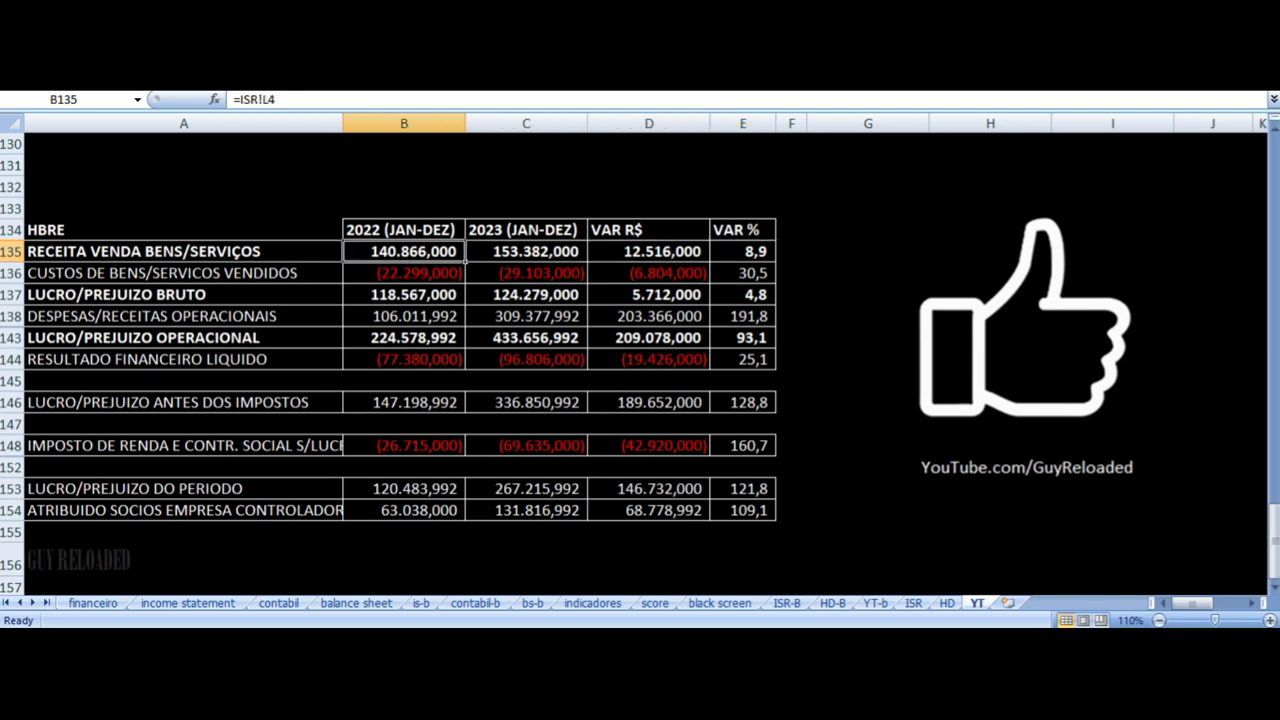
key("Right")
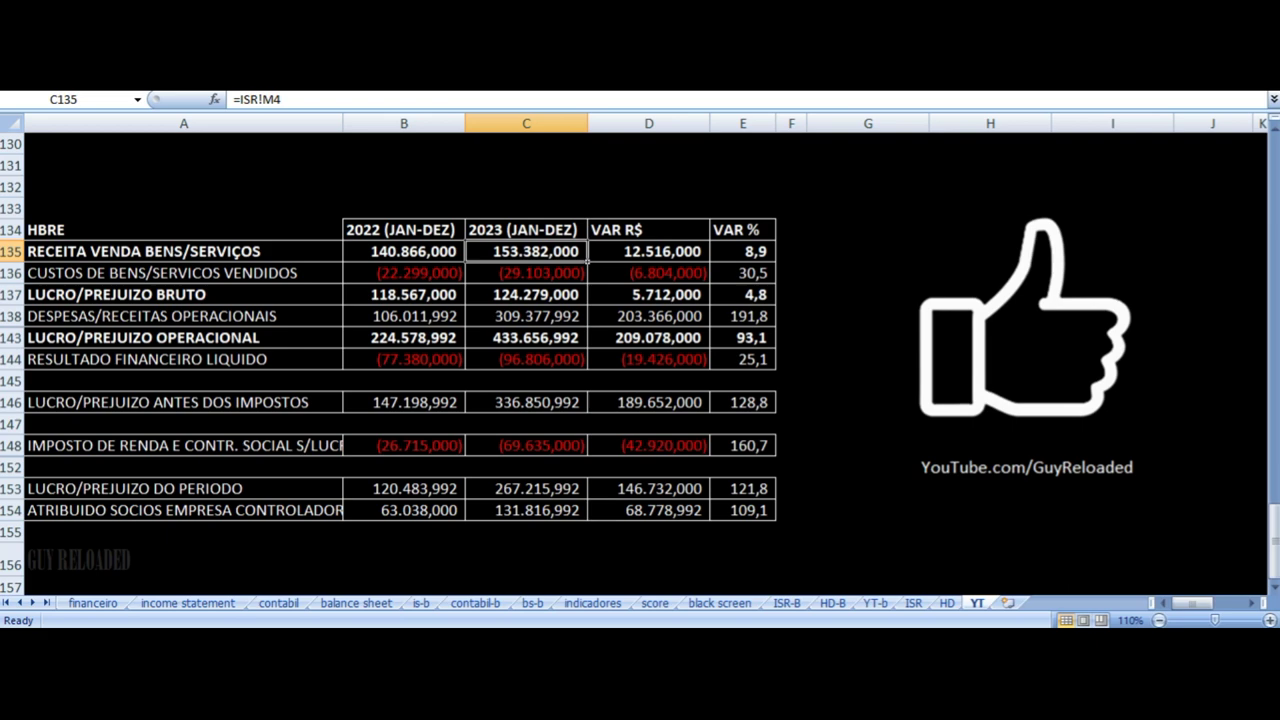
key("Right")
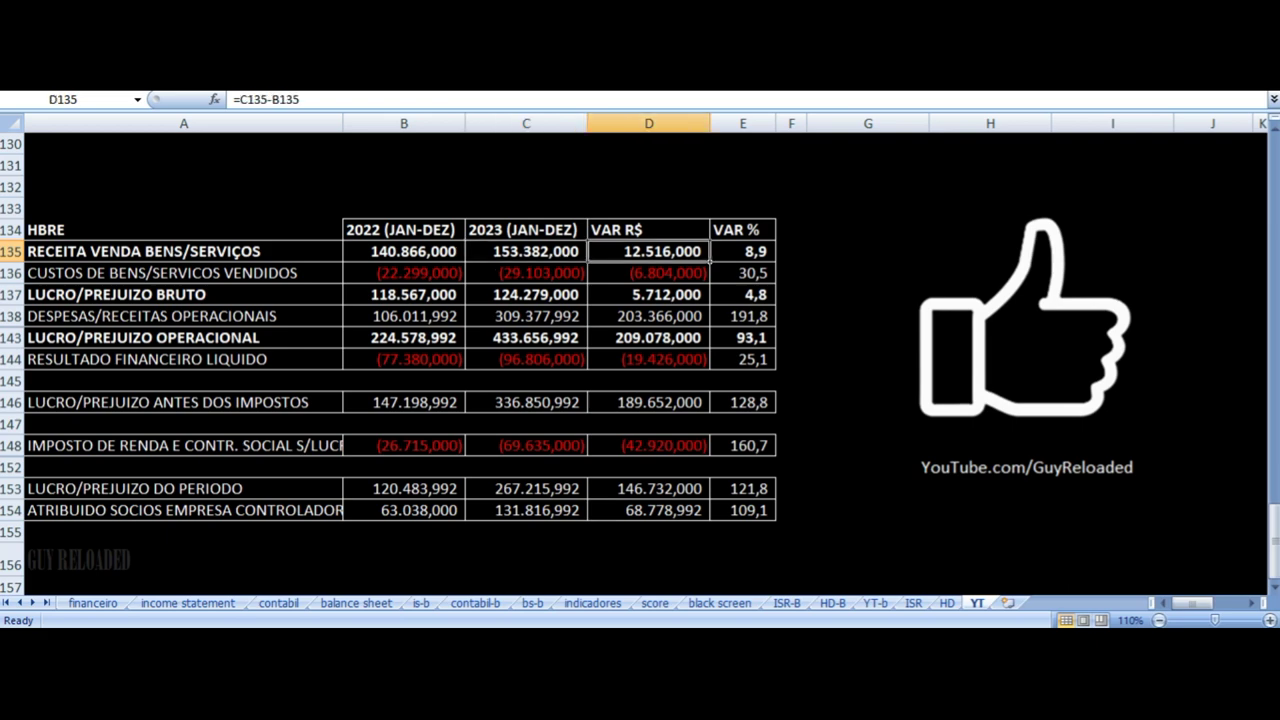
Examine the CUSTOS DE BENS/SERVICOS VENDIDOS row for 2022 and 2023, including its variations in R$ and percent.
key("Down")
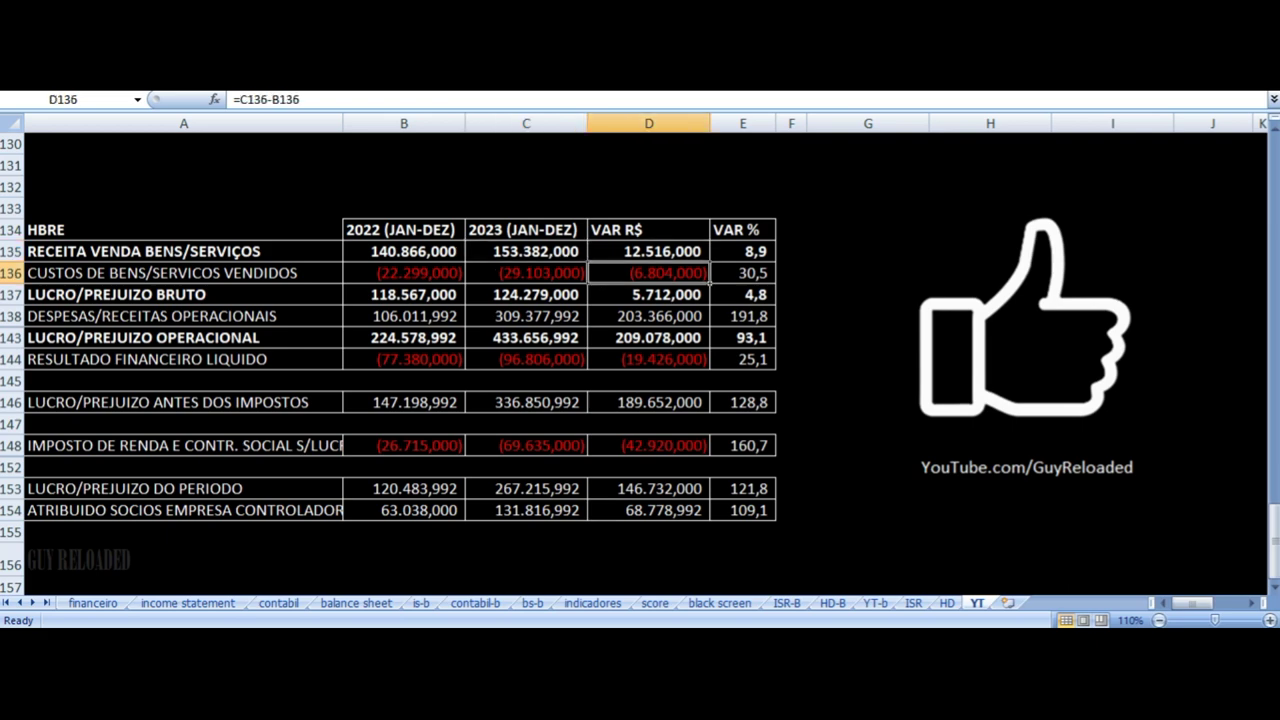
key("Right")
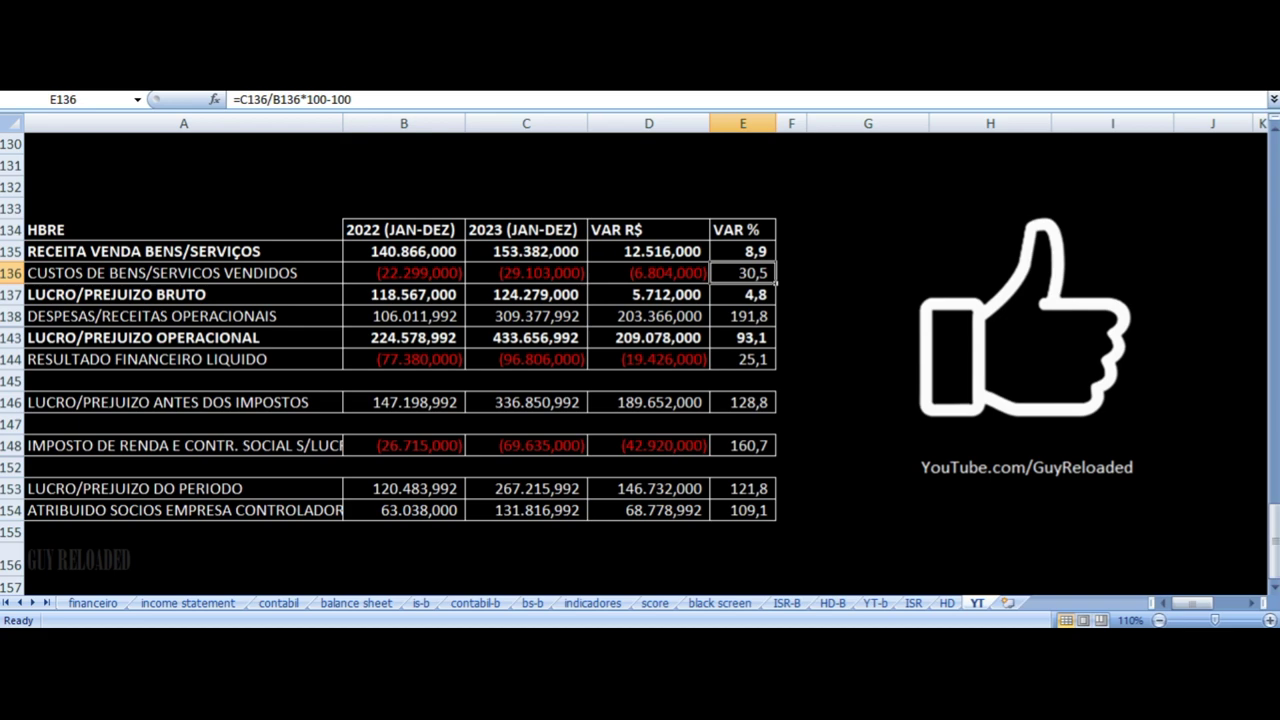
key("Left")
key("Left")
key("Left")
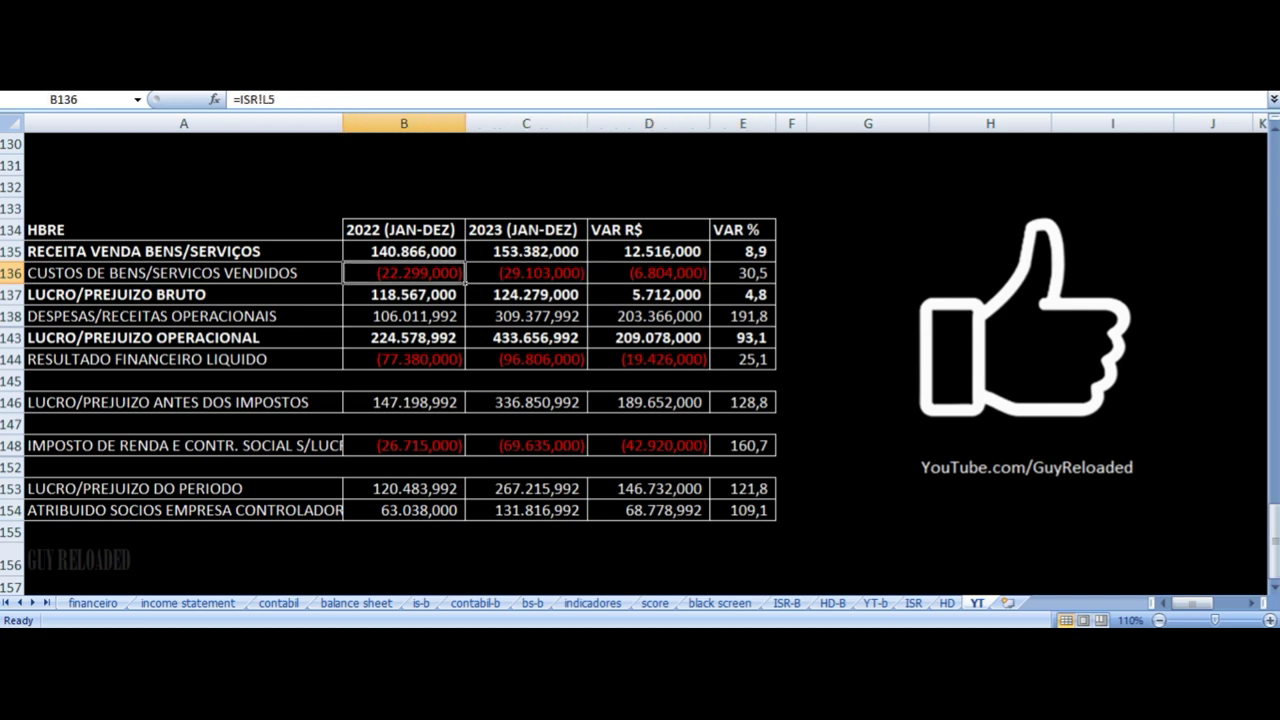
key("Right")
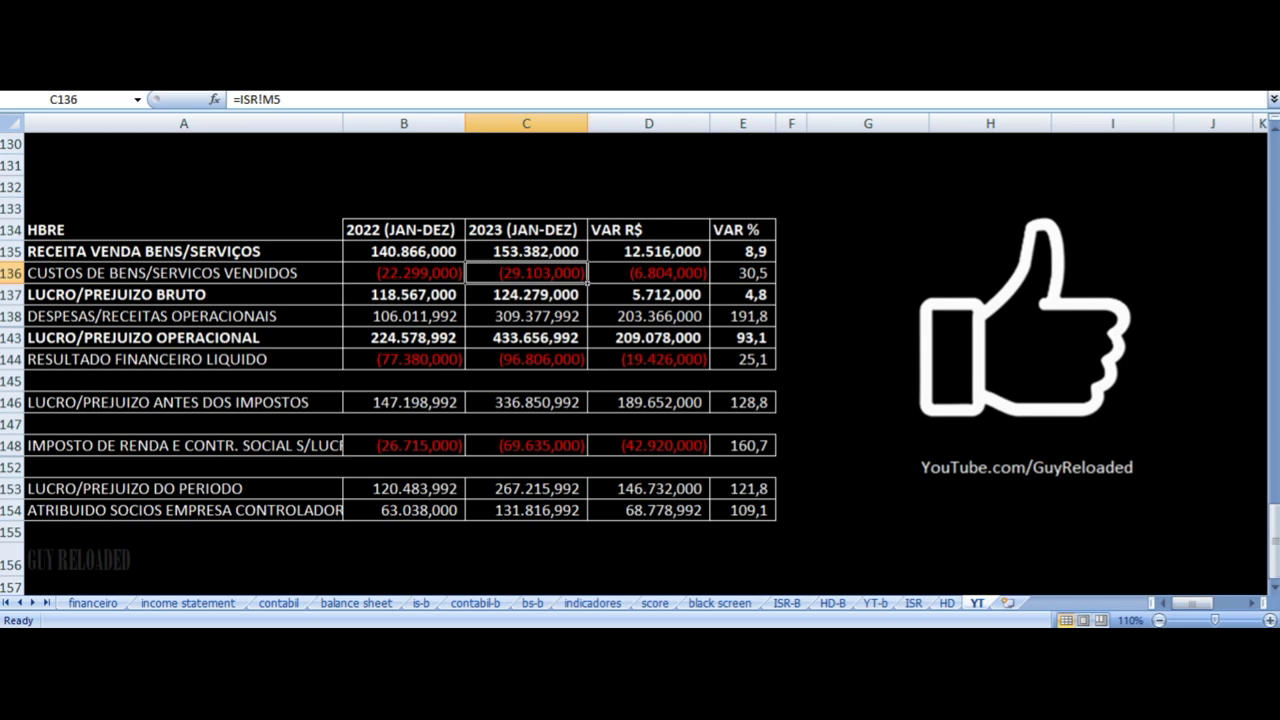
key("Right")
Compare the LUCRO/PREJUIZO BRUTO row between 2022 and 2023, checking the percentage and R$ variations.
key("Down")
key("Right")
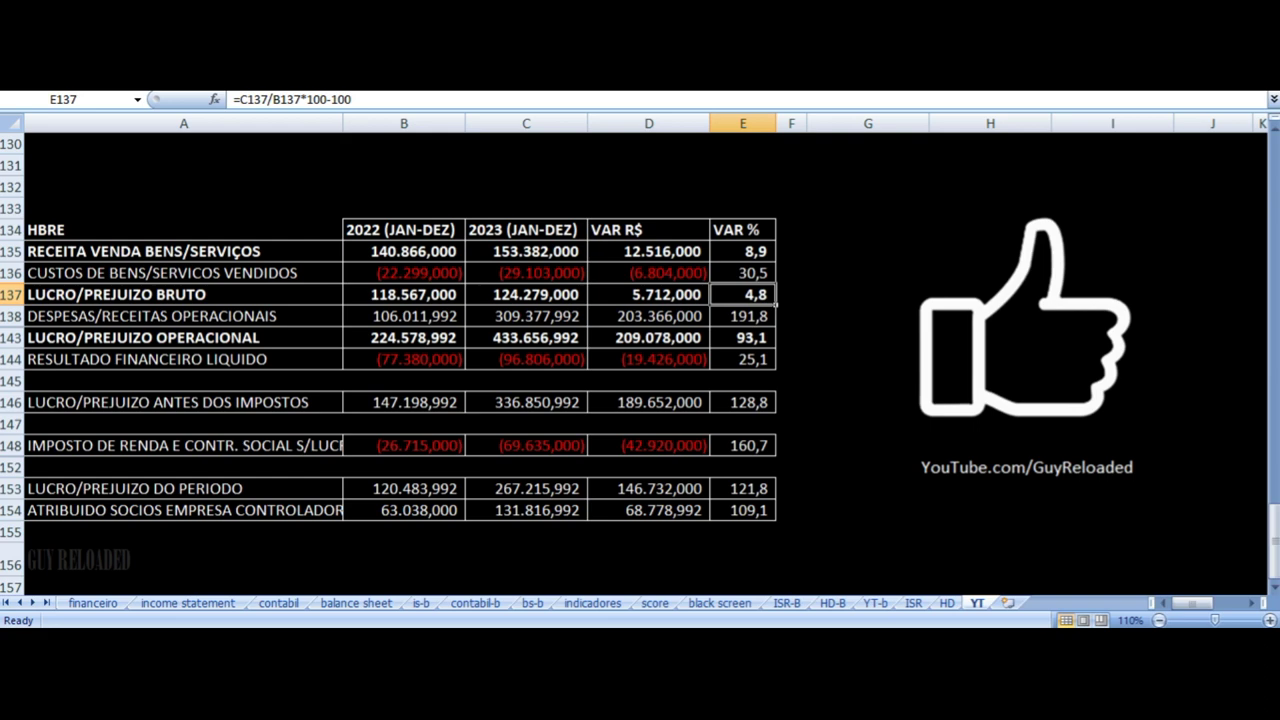
key("Left")
key("Left")
key("Left")
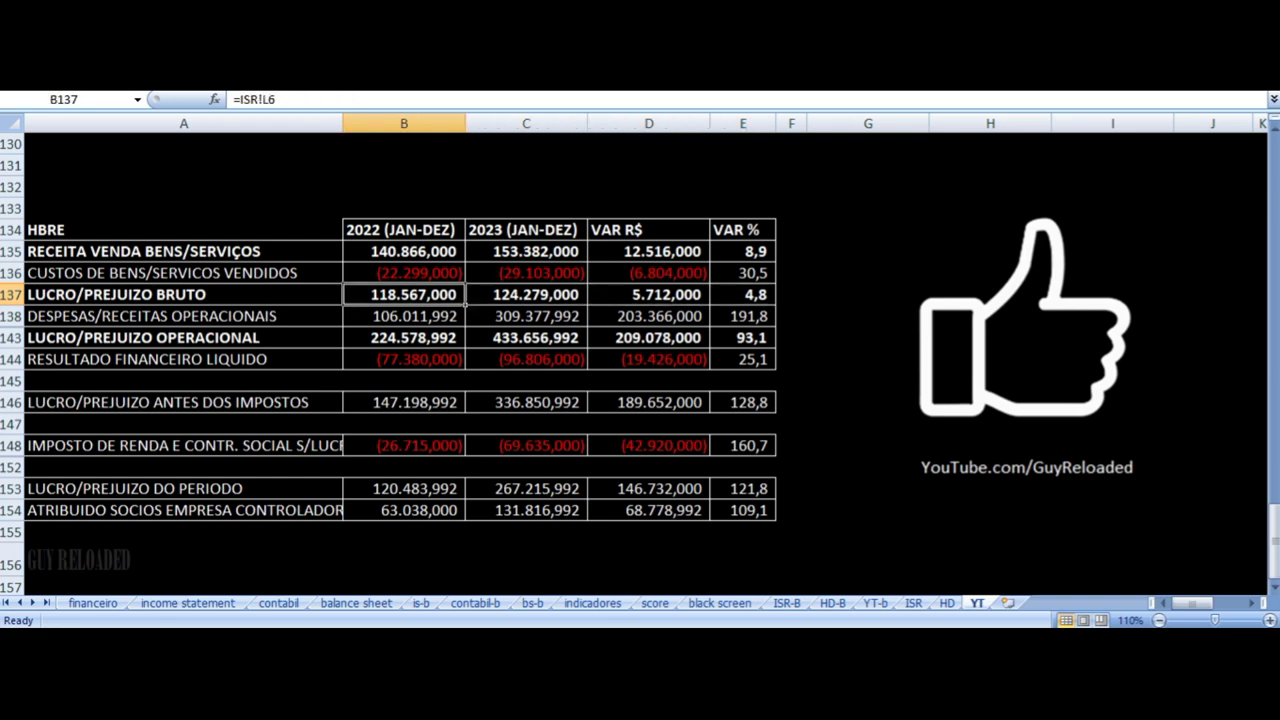
key("Right")
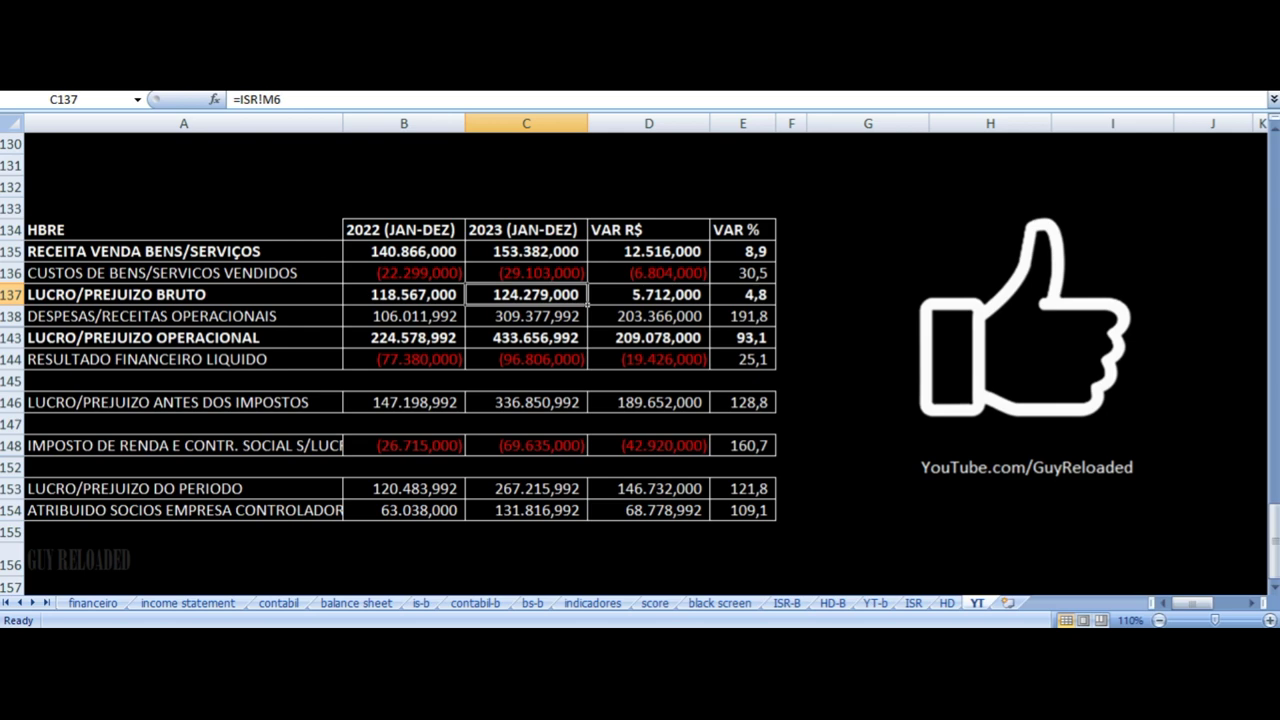
key("Right")
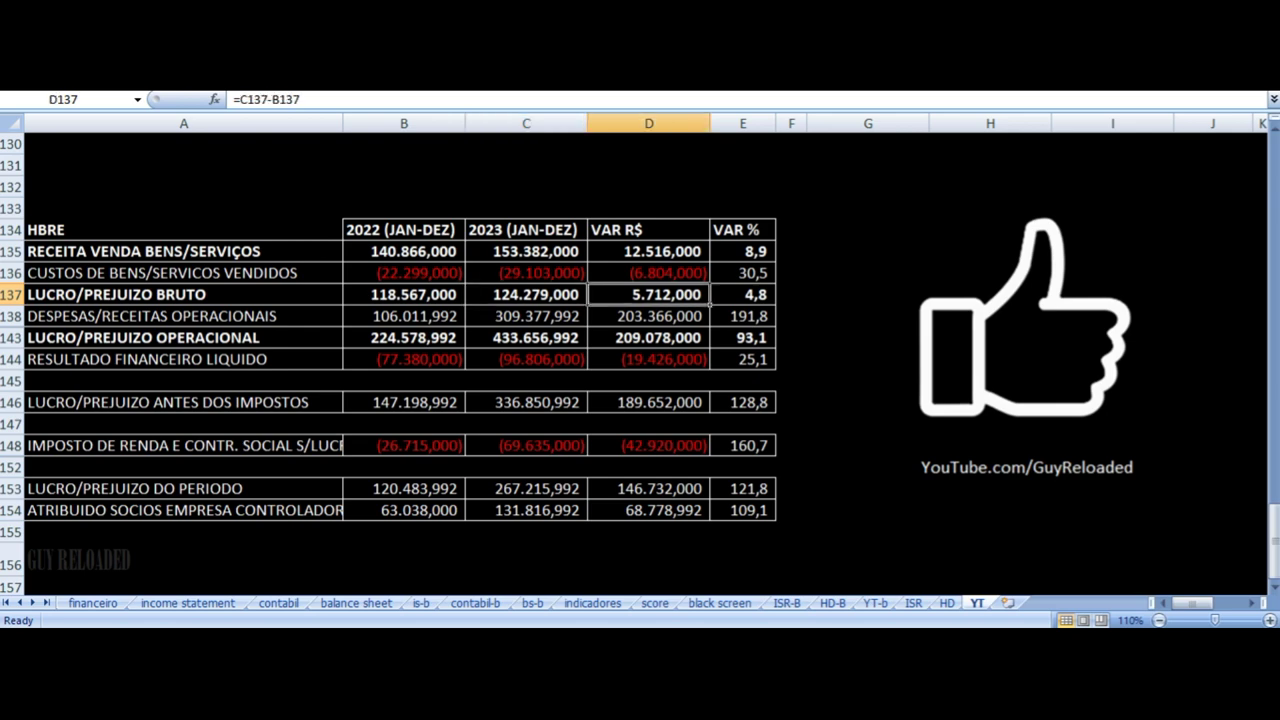
For the operating expenses/income row, switch to the DFP document and highlight Despesas/Receitas Operacionais, followed by Variação do valor justo de propriedades para investimento, across 2023 and 2022.
key("Down")
key("Left")
key("Left")
key("Left")
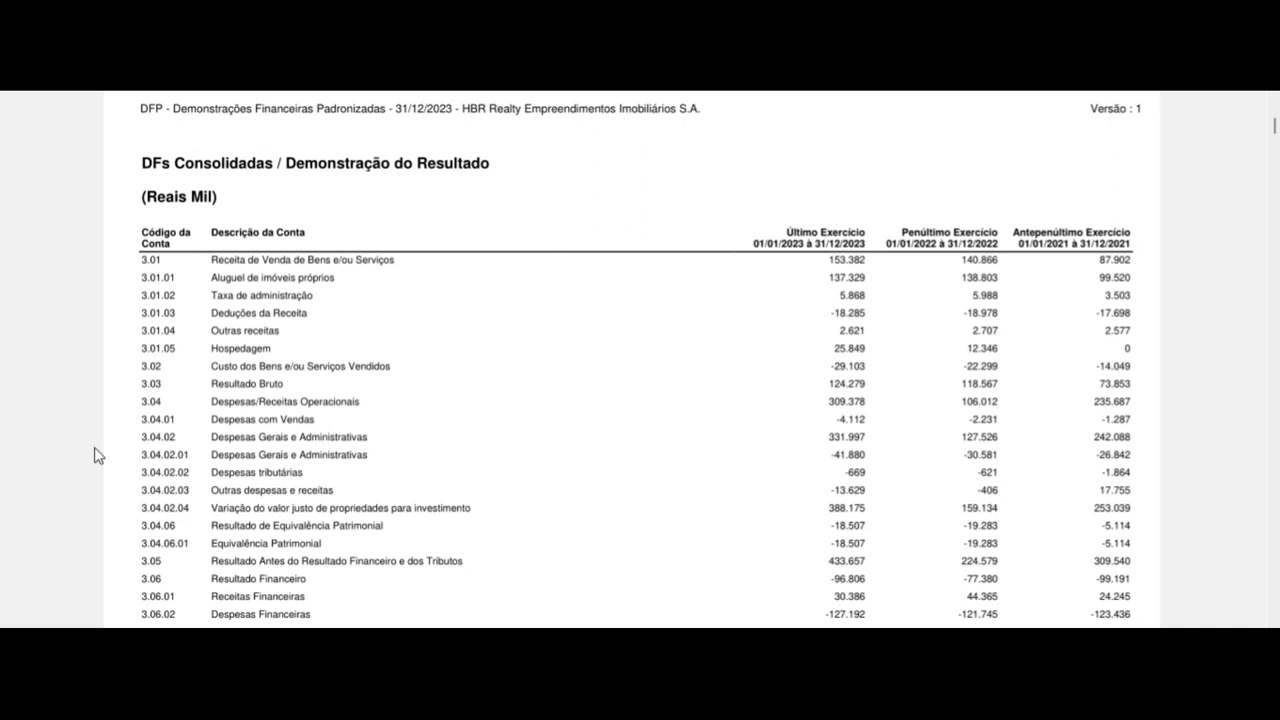
left_click_drag(210, 401, 1012, 401)
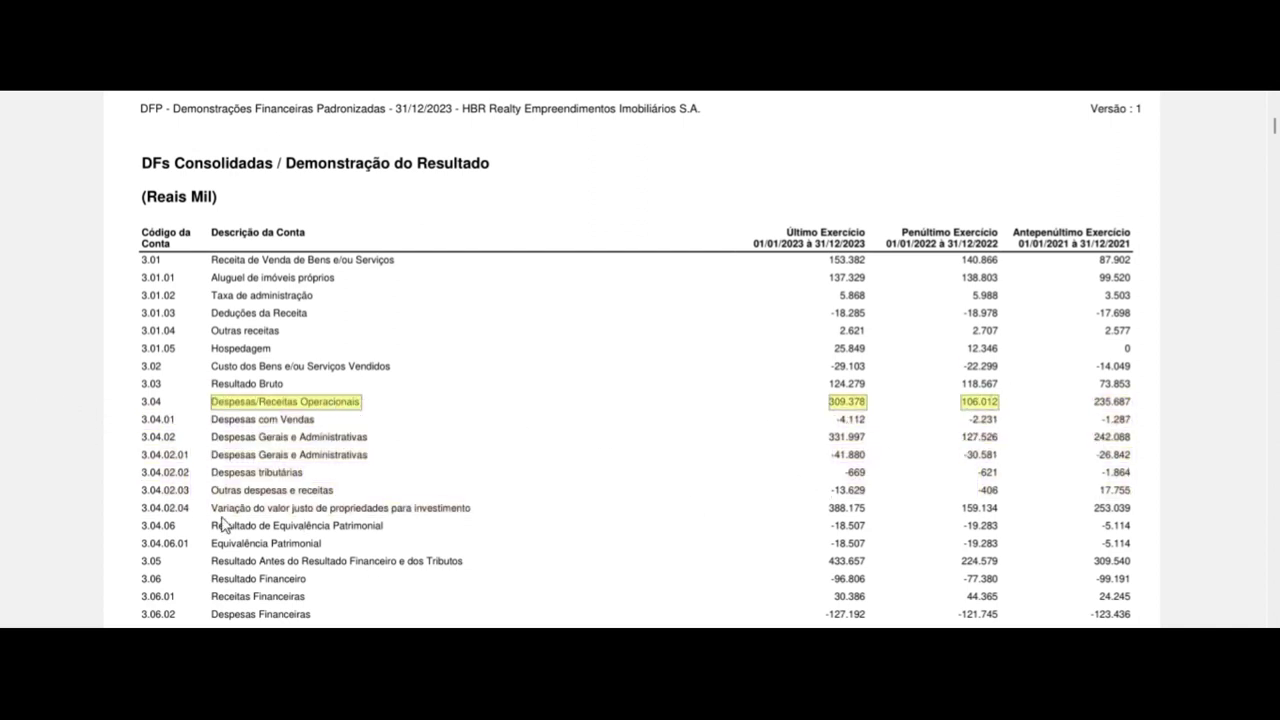
left_click_drag(218, 514, 990, 508)
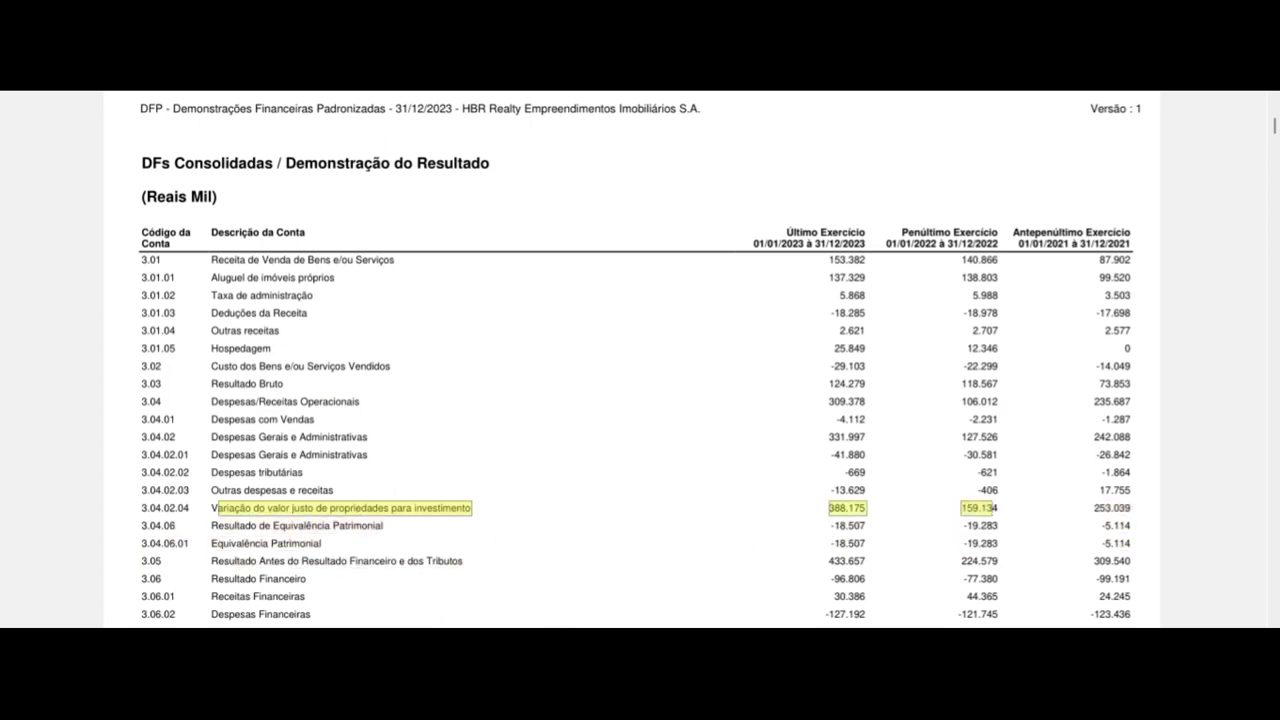
Return to the spreadsheet and examine the DESPESAS/RECEITAS OPERACIONAIS row for 2022, 2023 and both variations.
key("alt+Tab")
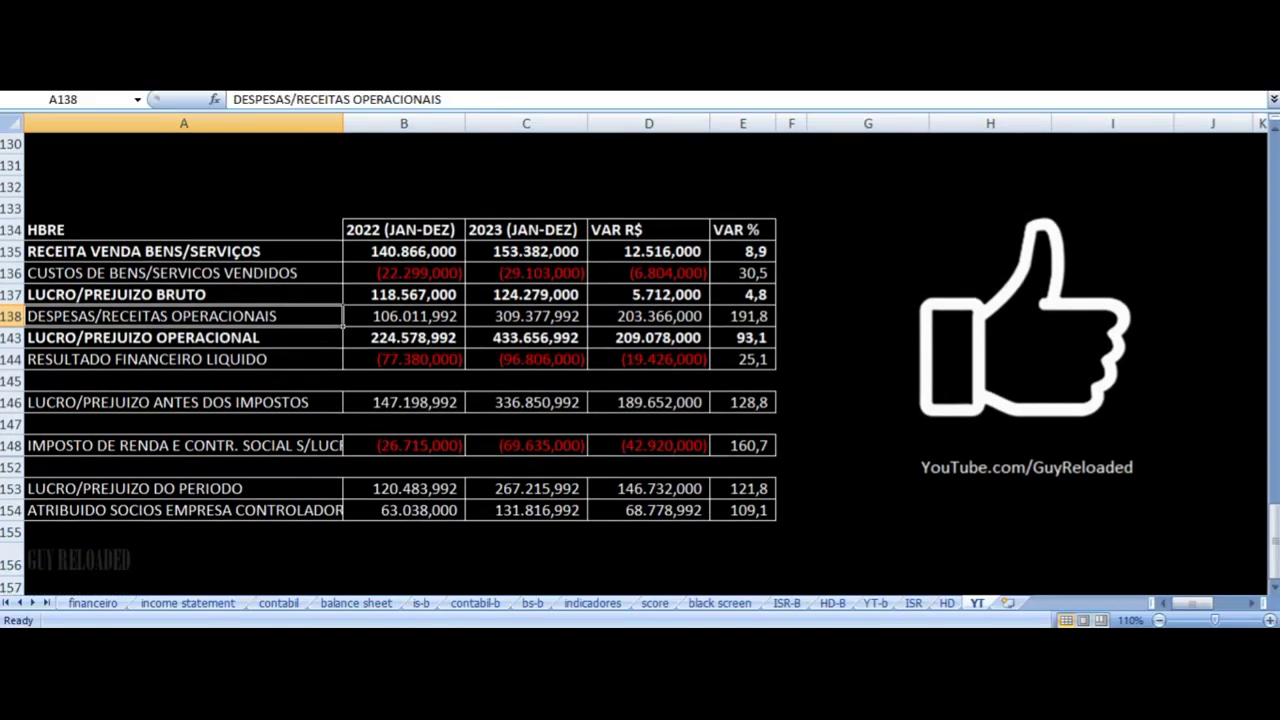
key("Right")
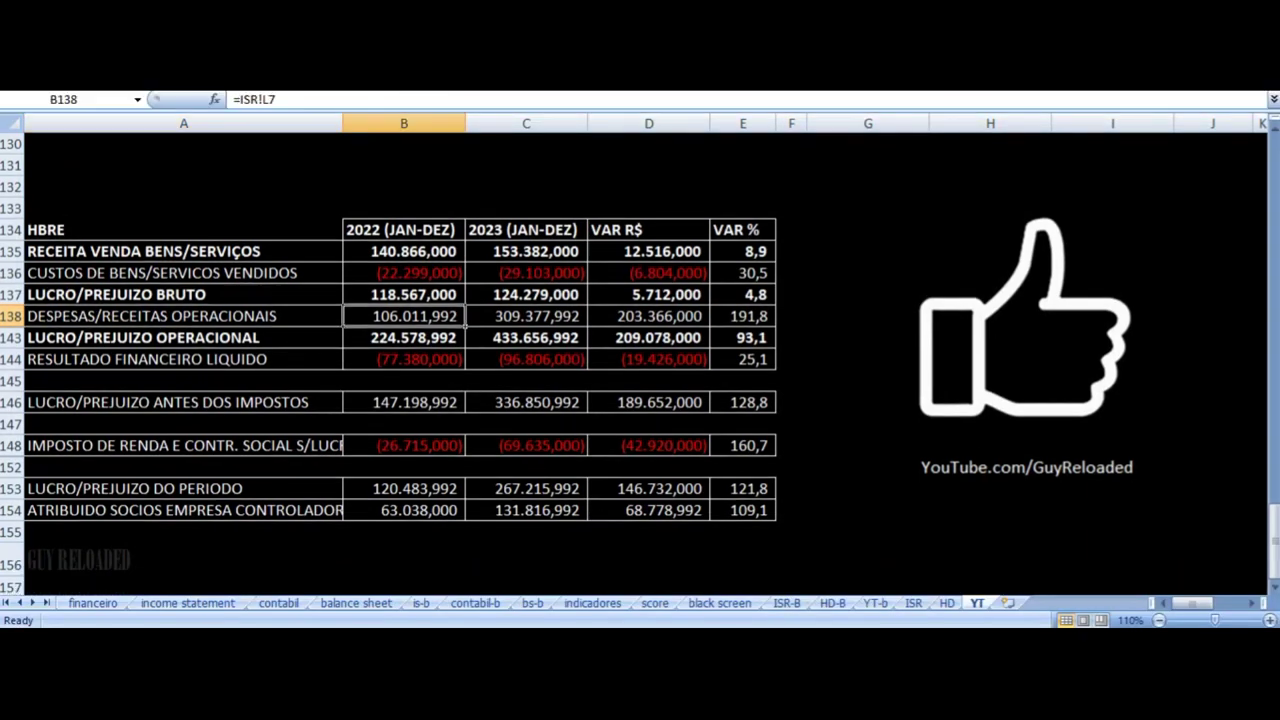
key("Right")
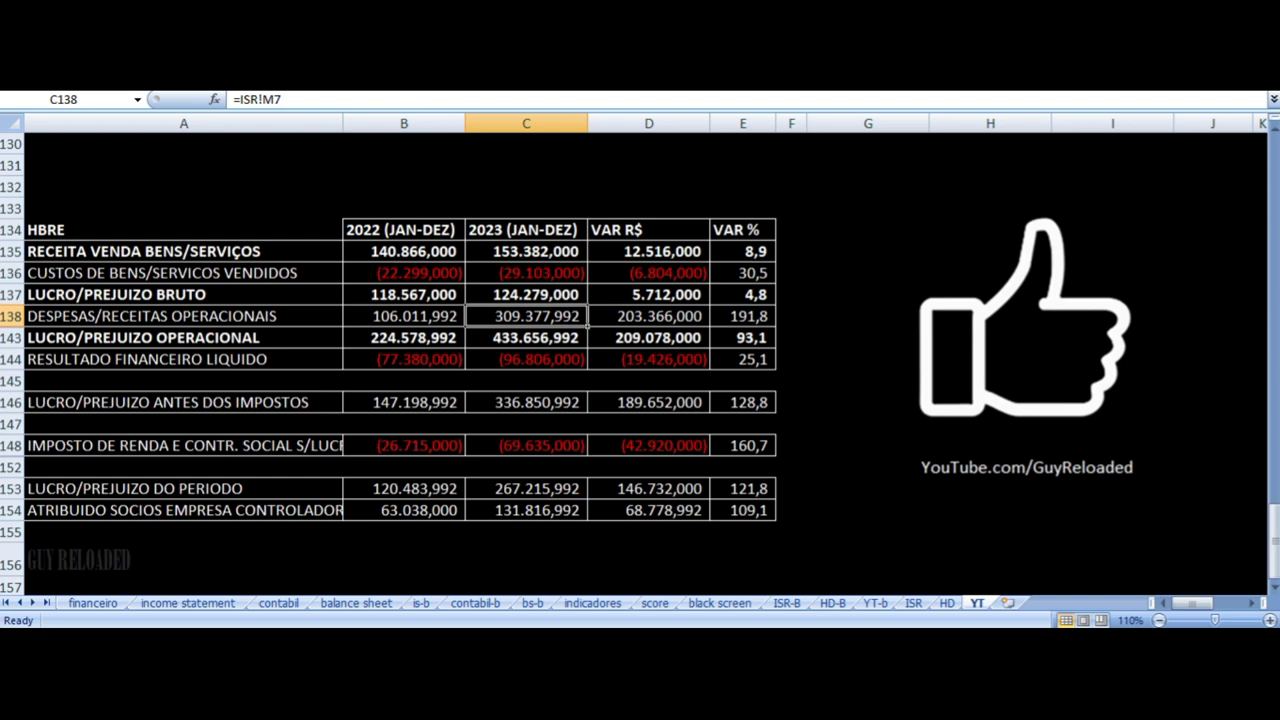
key("Right")
key("Right")
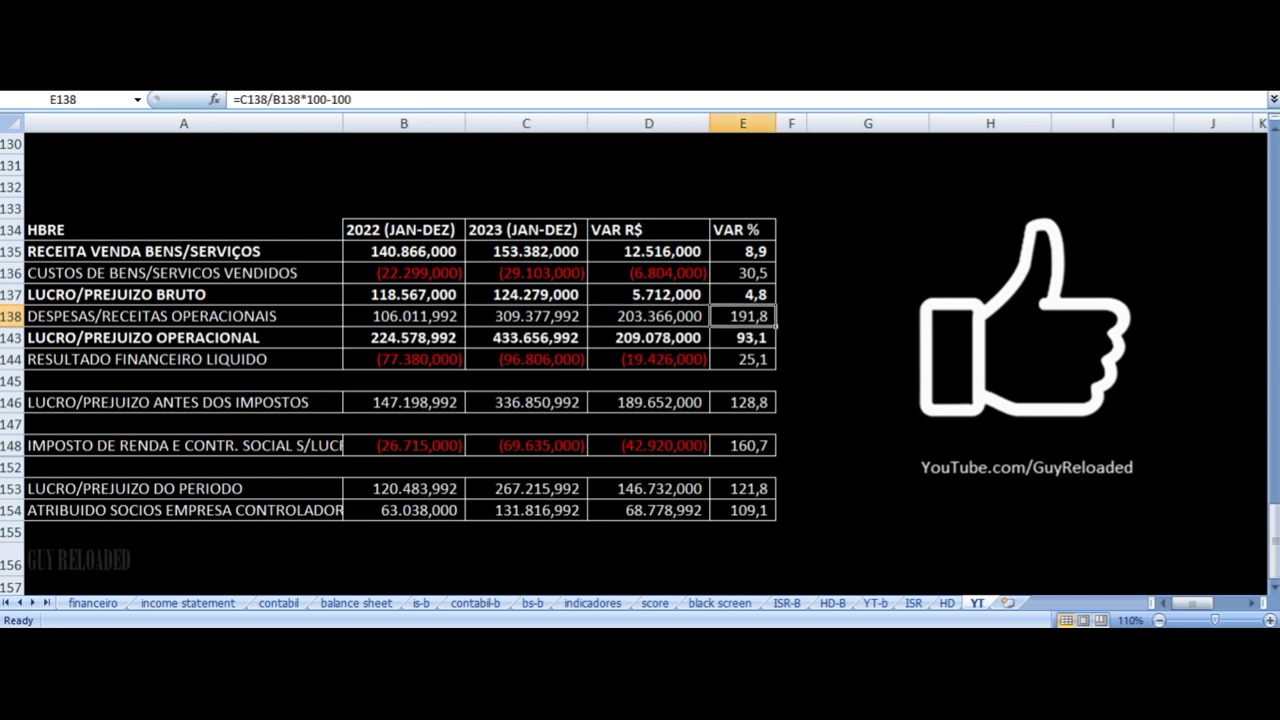
key("Left")
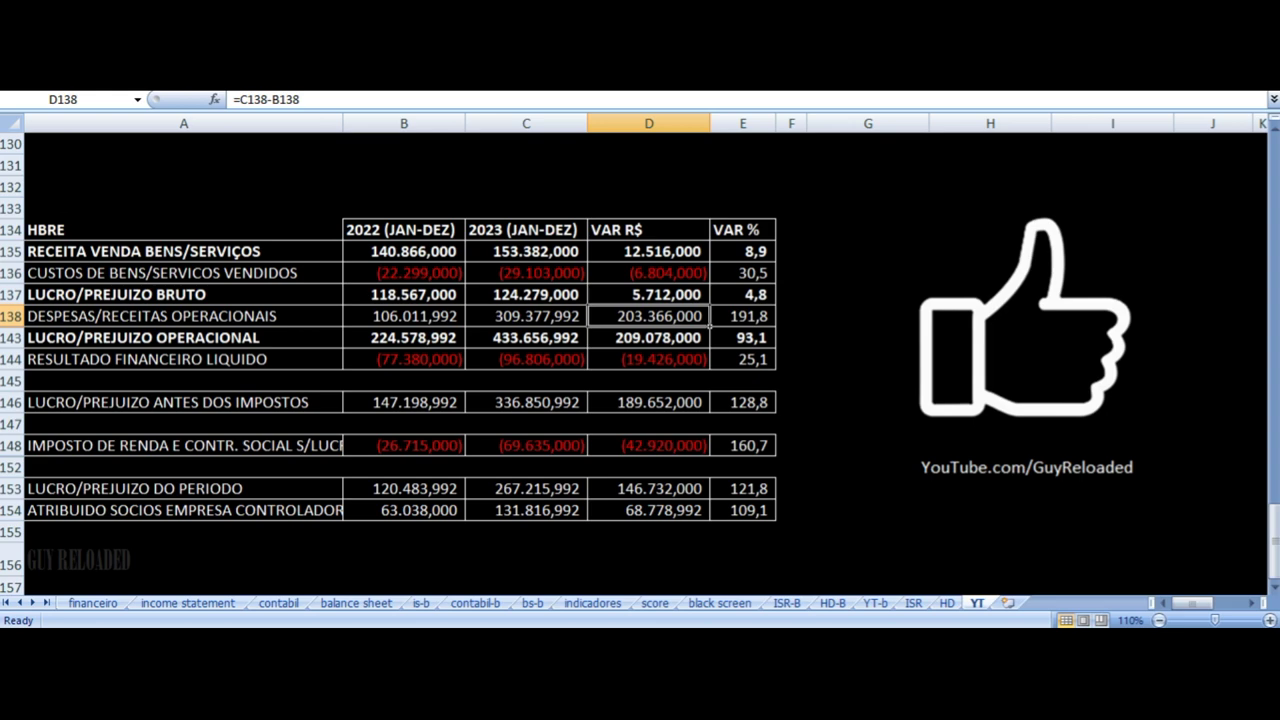
Examine the LUCRO/PREJUIZO OPERACIONAL row across 2022, 2023 and the variations in R$ and percent.
key("Down")
key("Left")
key("Left")
key("Left")
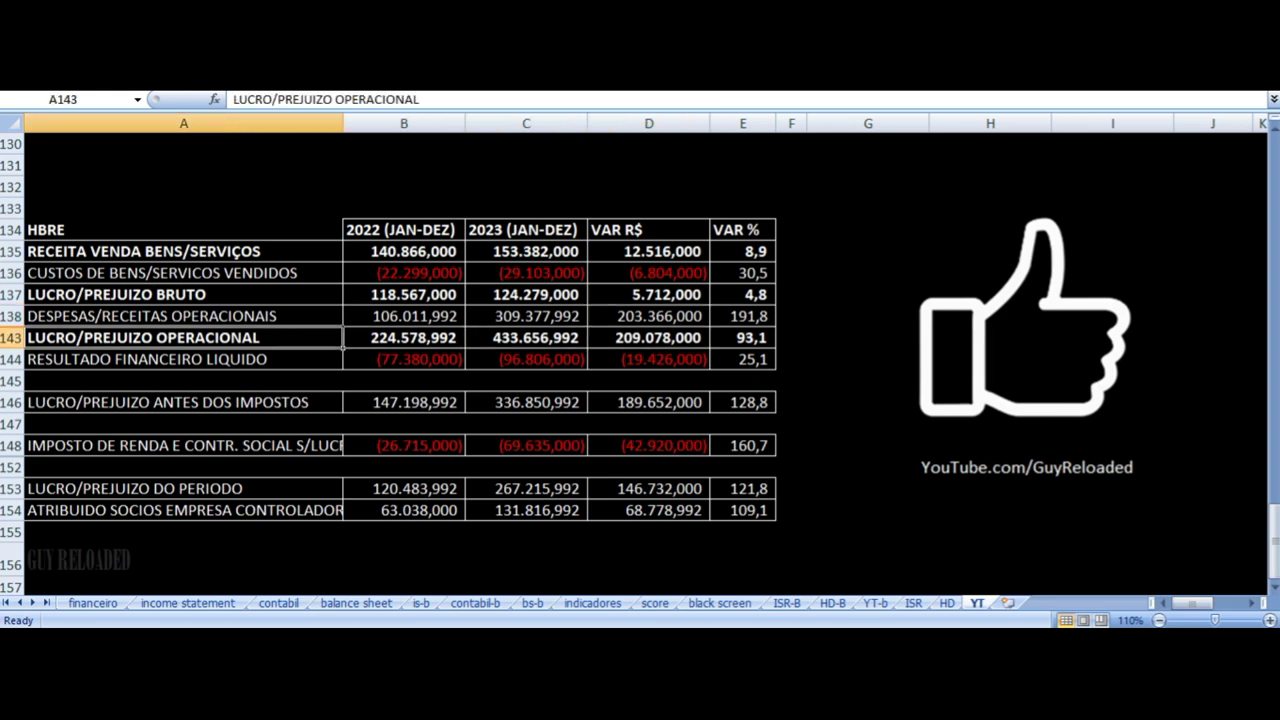
key("Right")
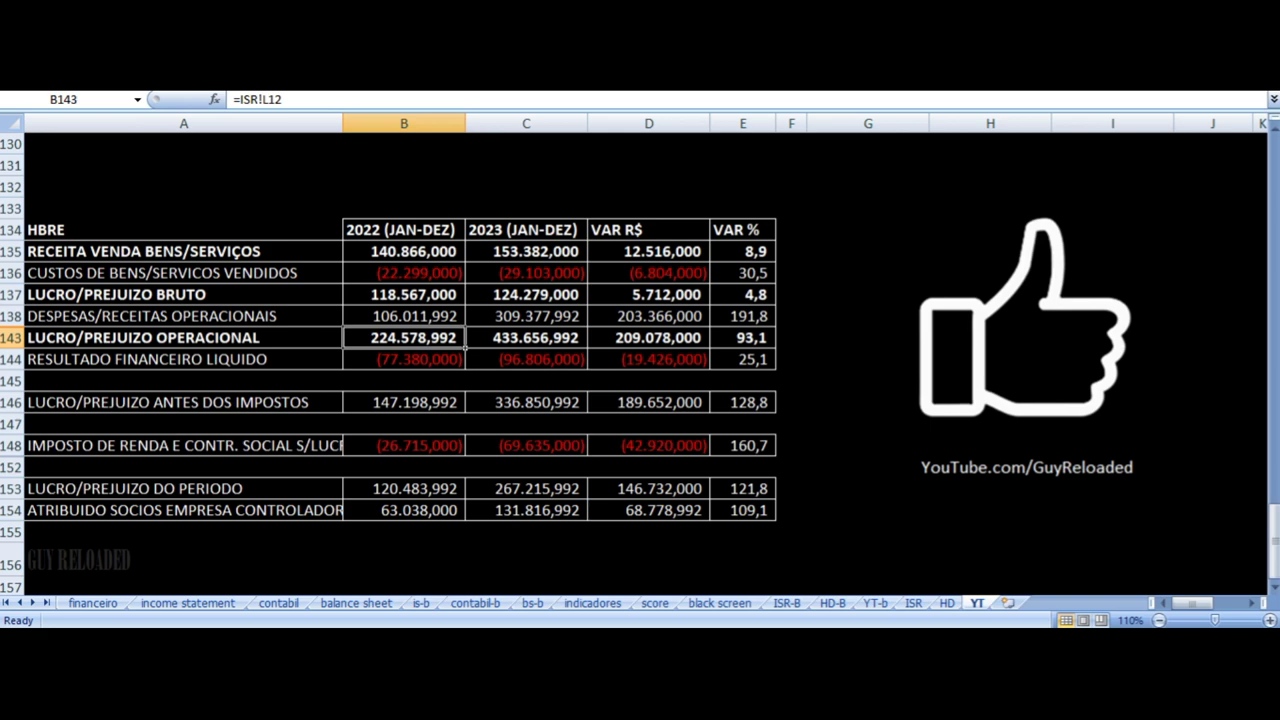
key("Right")
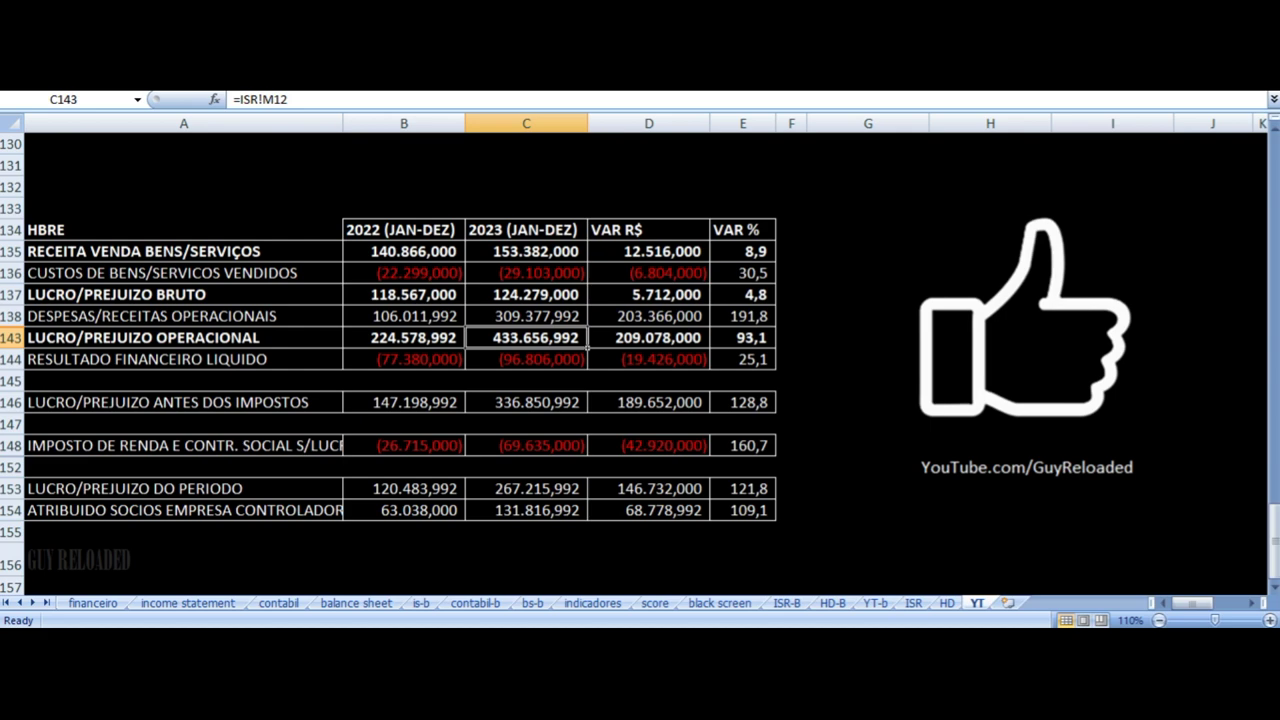
key("Right")
key("Right")
key("Left")
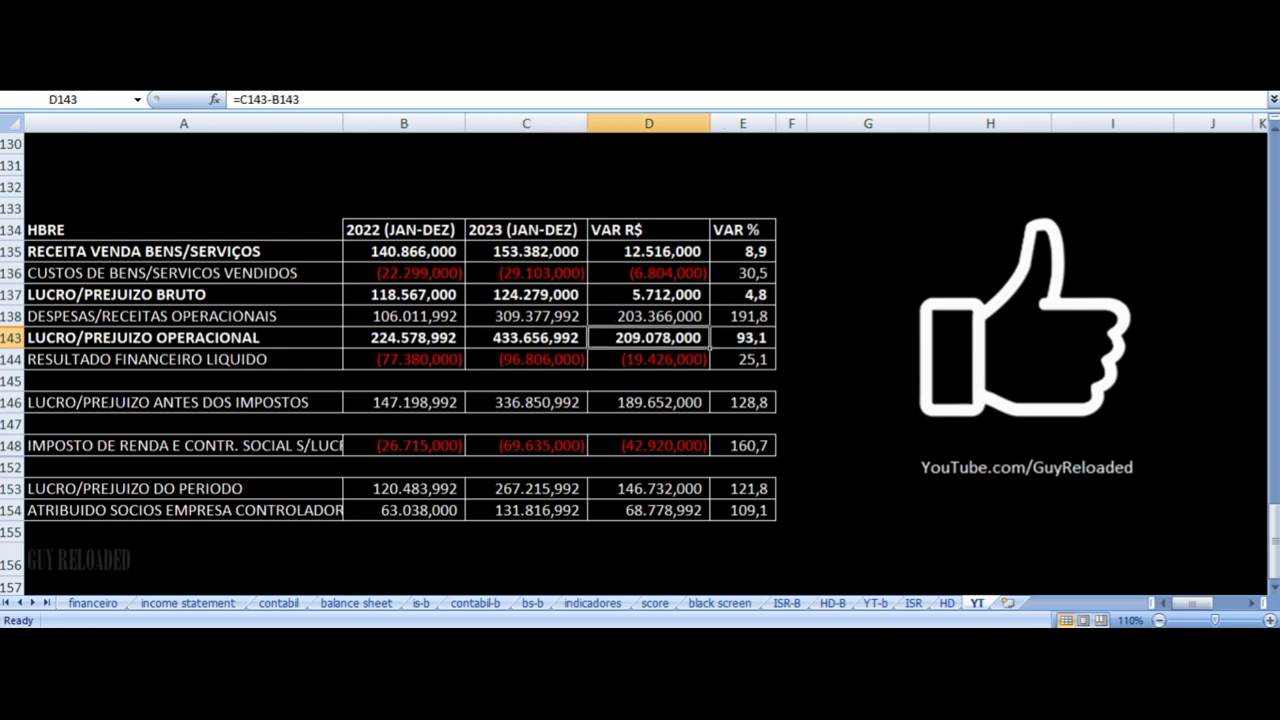
Review the RESULTADO FINANCEIRO LIQUIDO row from its label through 2022 and 2023 to both variations.
key("Down")
key("Left")
key("Left")
key("Left")
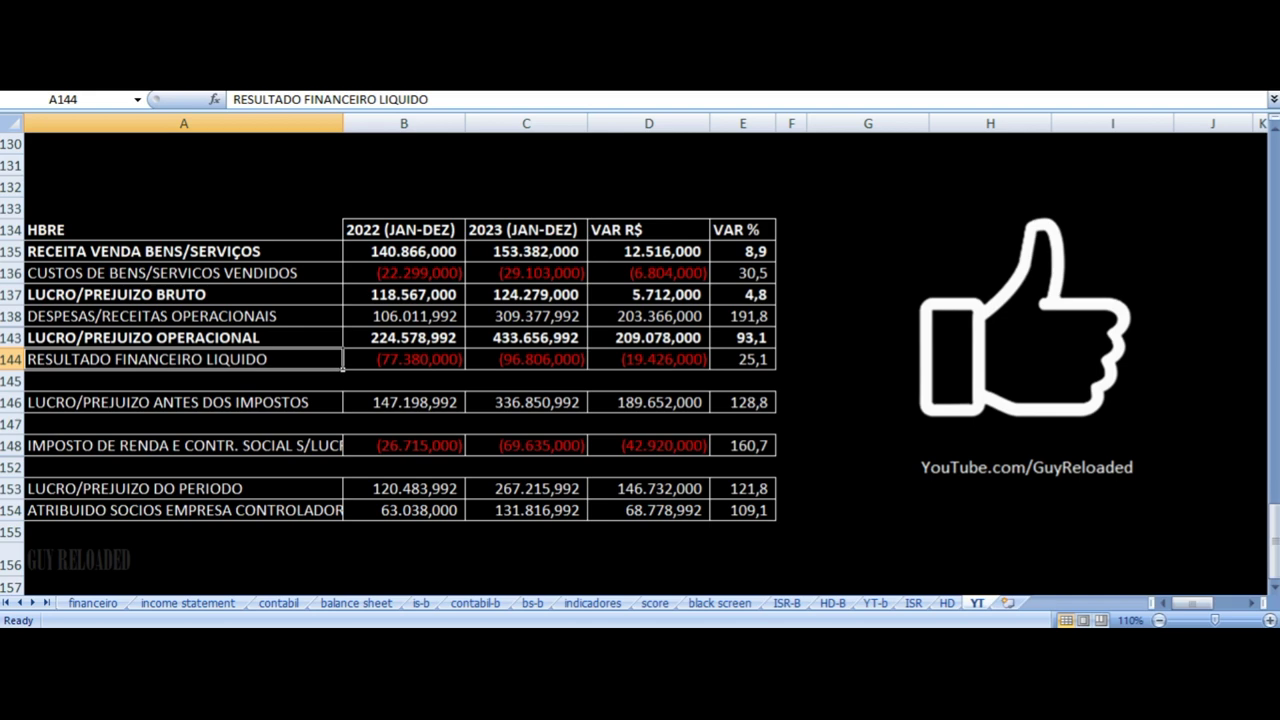
key("Right")
key("Right")
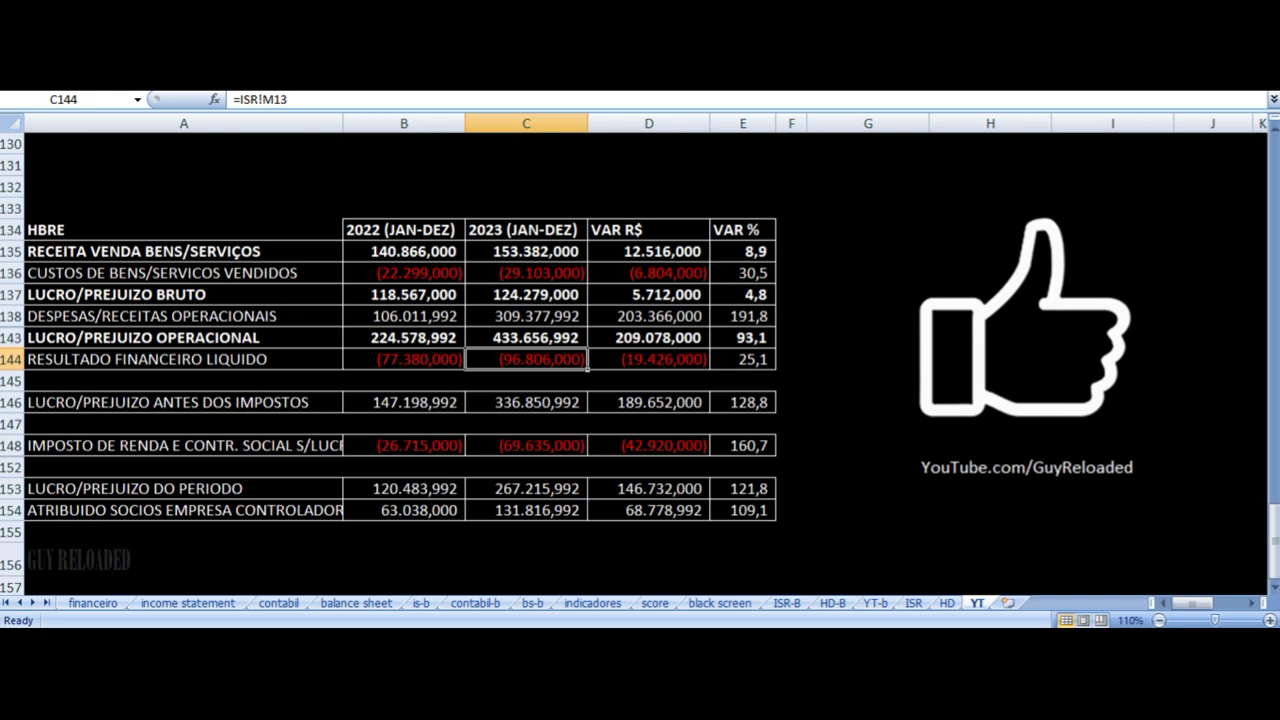
key("Right")
key("Right")
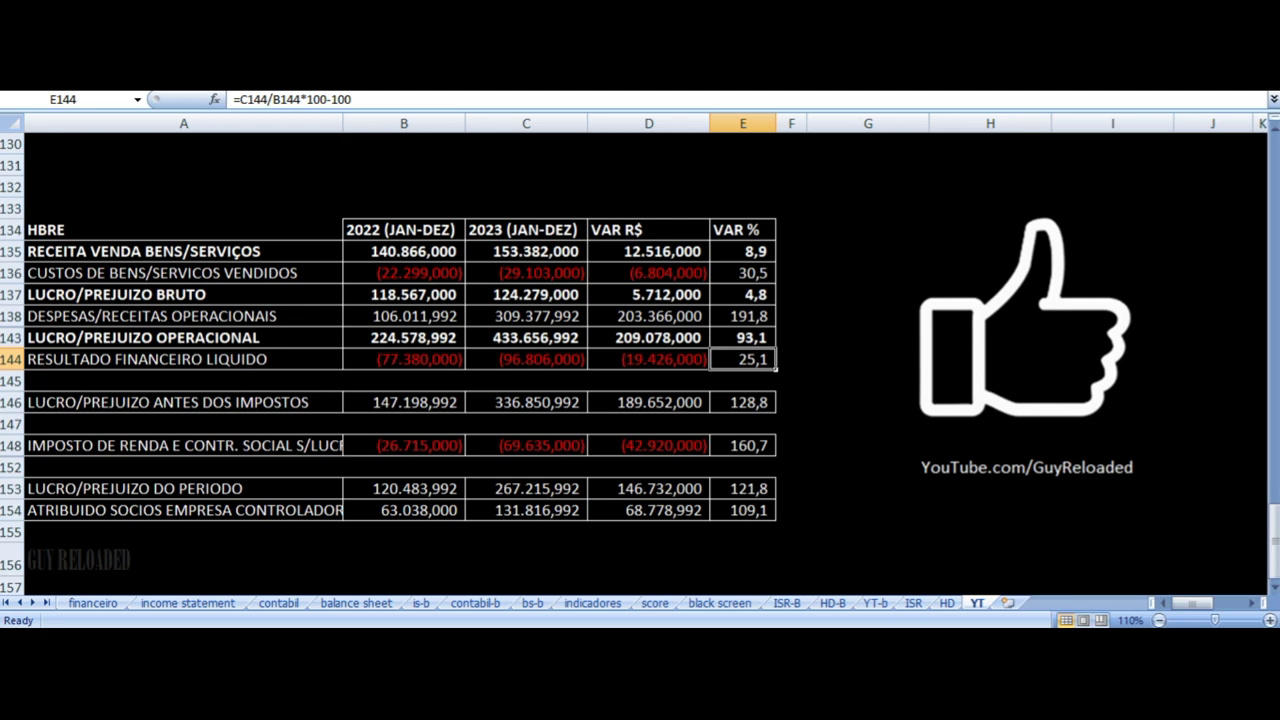
key("Left")
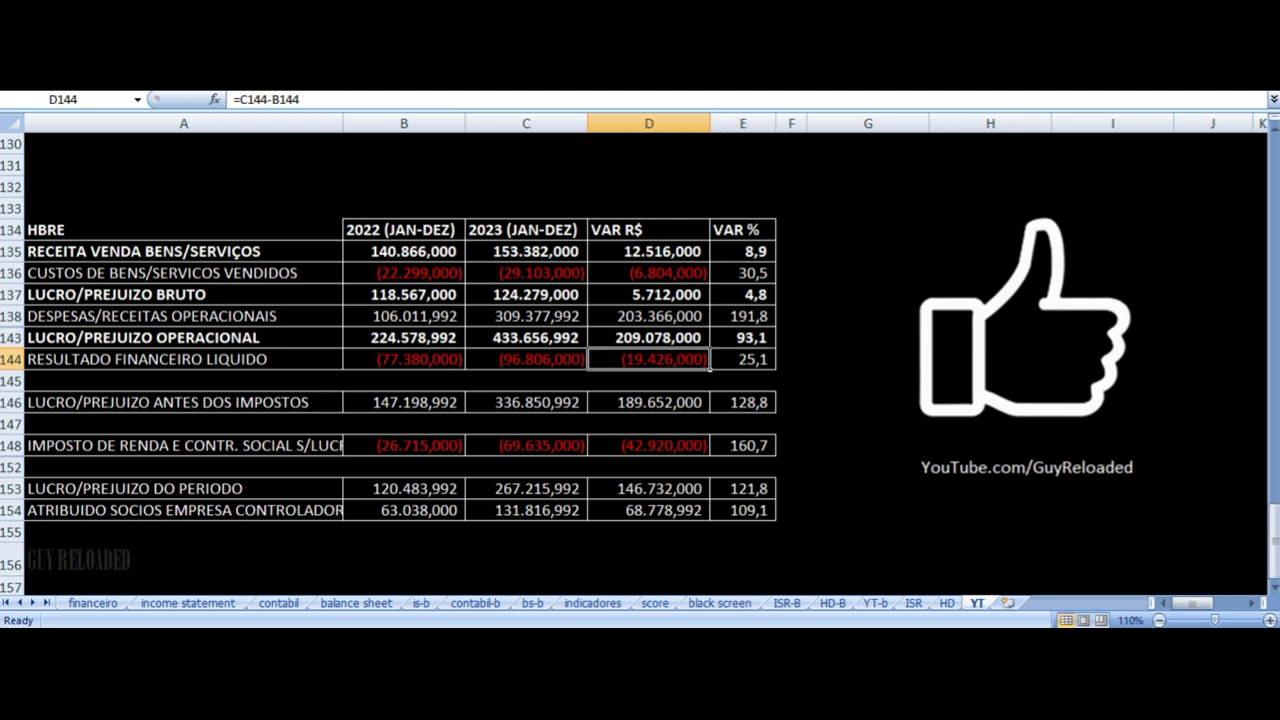
Compare LUCRO/PREJUIZO ANTES DOS IMPOSTOS for 2022 and 2023, including the percentage and R$ variations.
key("Down")
key("Down")
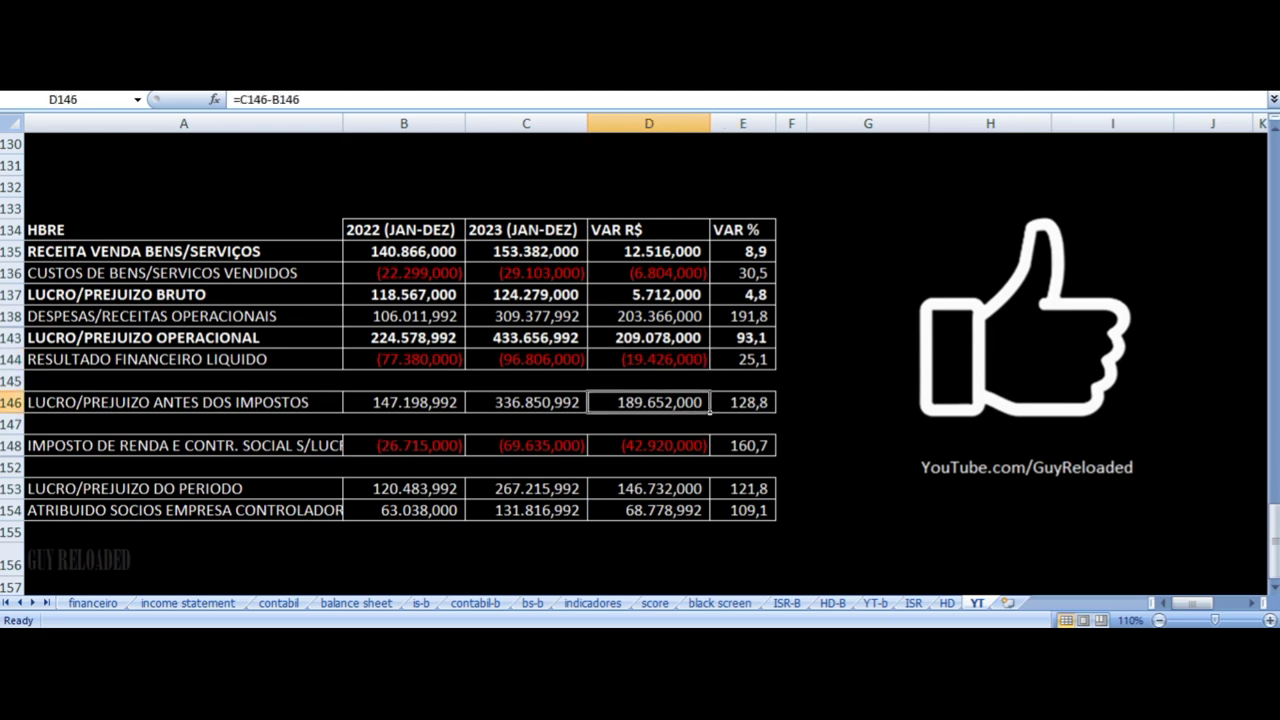
key("Left")
key("Left")
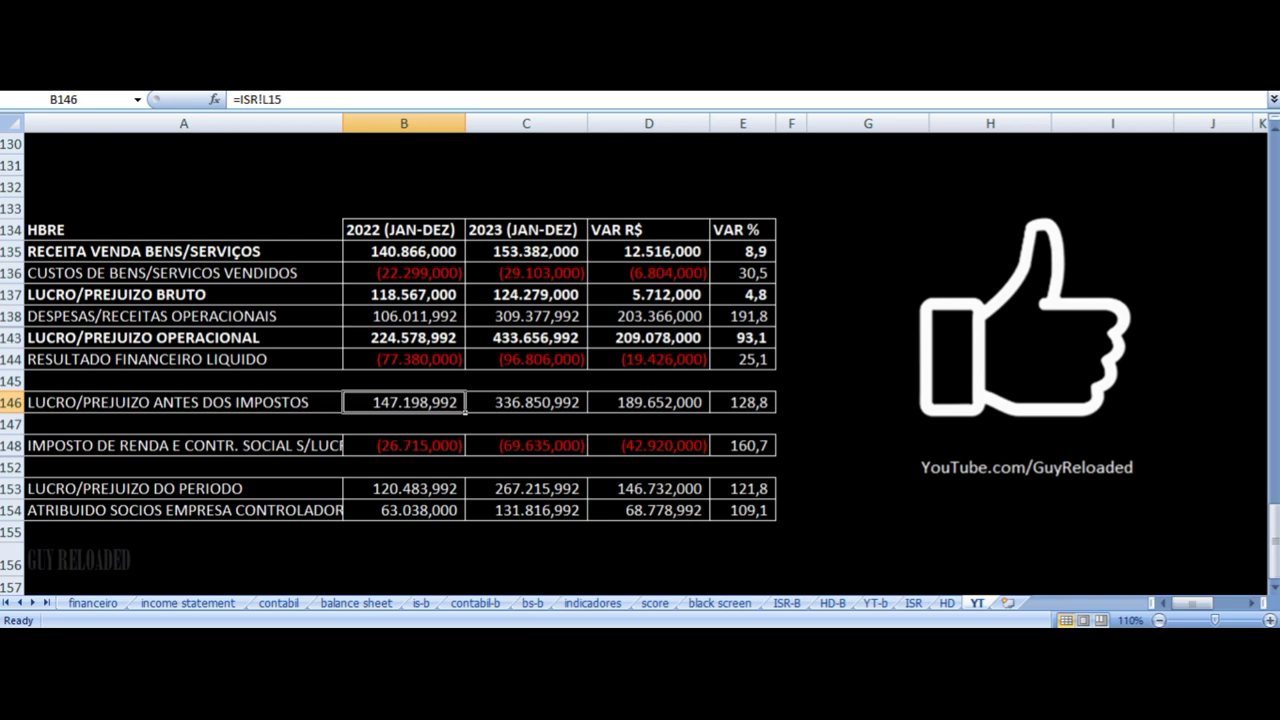
key("Right")
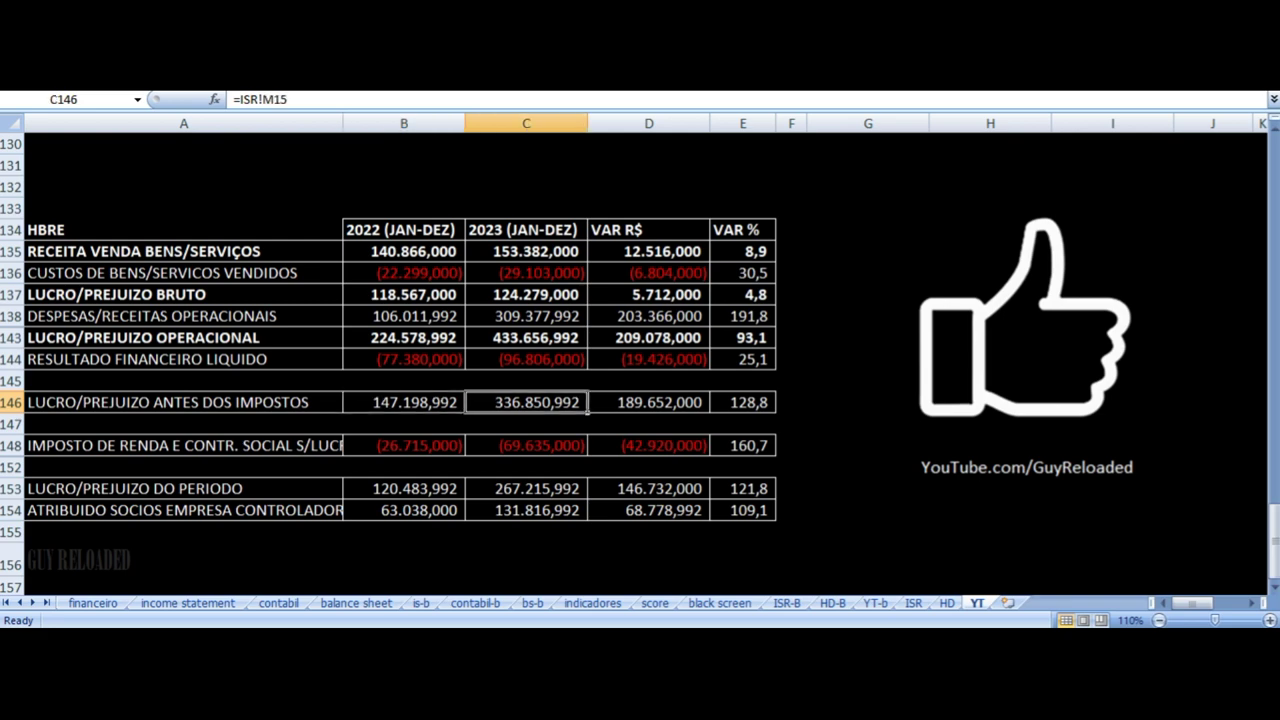
key("Right")
key("Right")
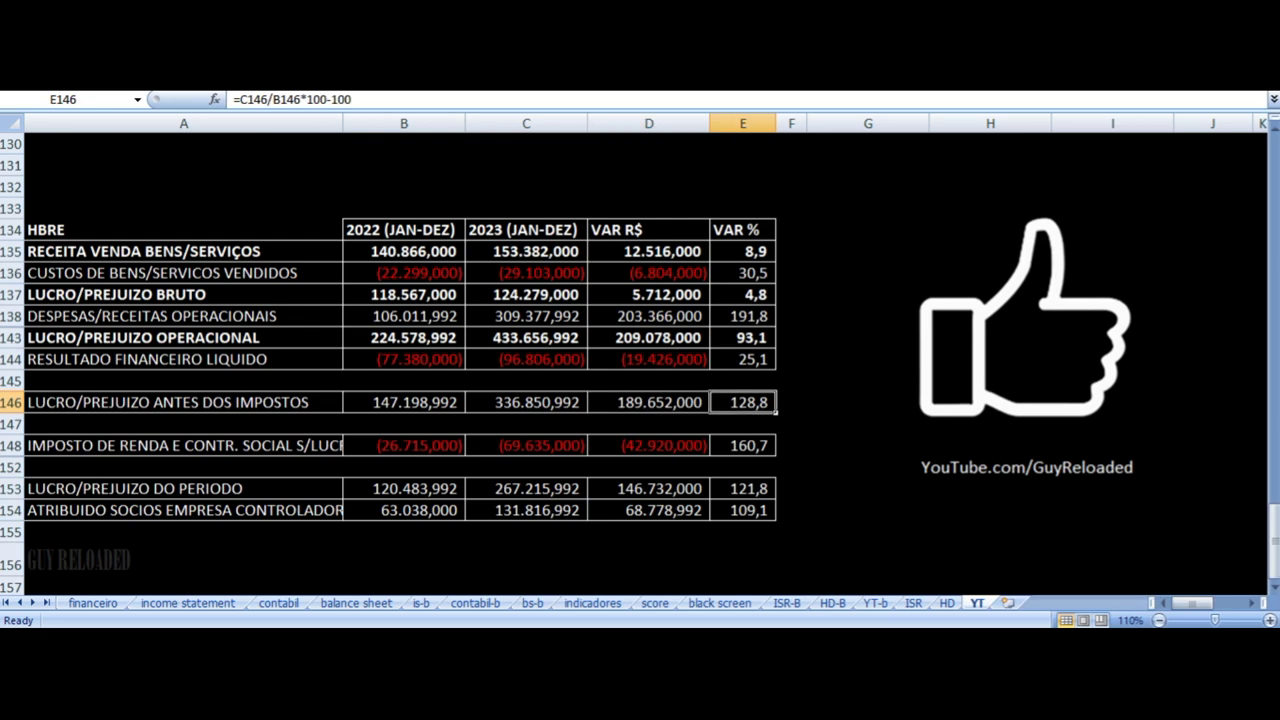
key("Left")
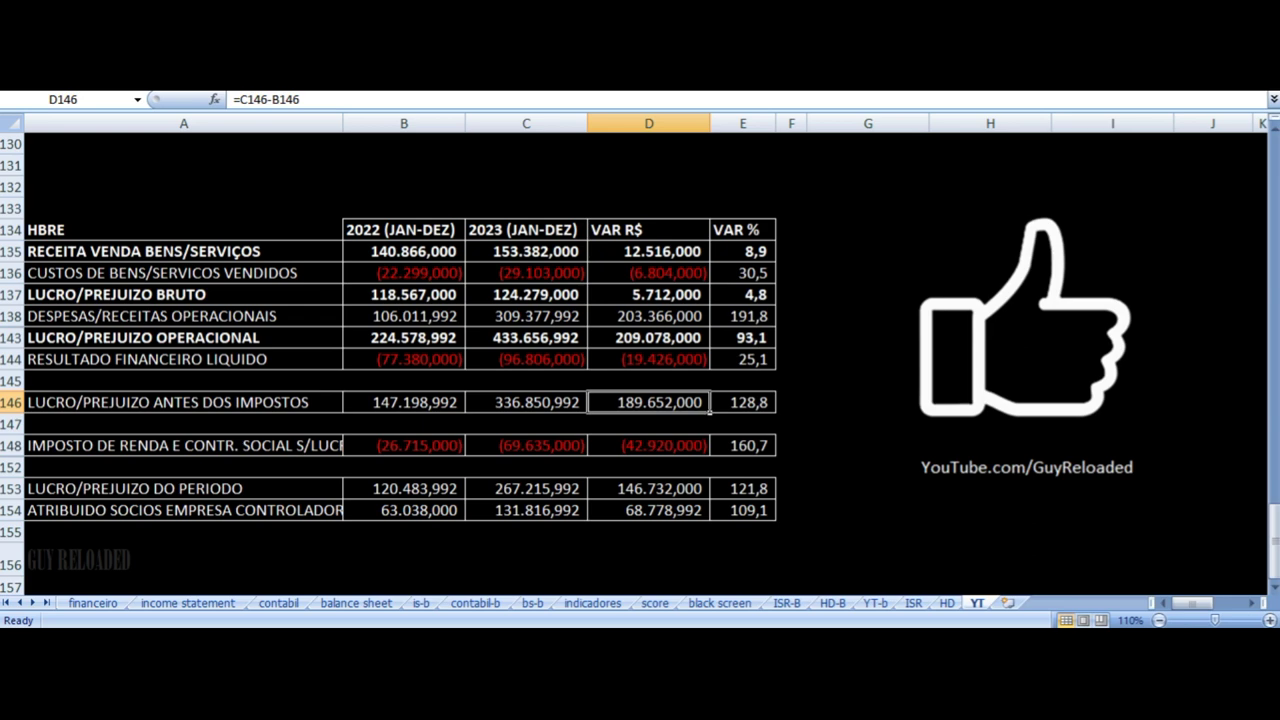
Check the 2022 value in the income tax and social contribution row of the annual table.
key("Down")
key("Left")
key("Down")
key("Left")
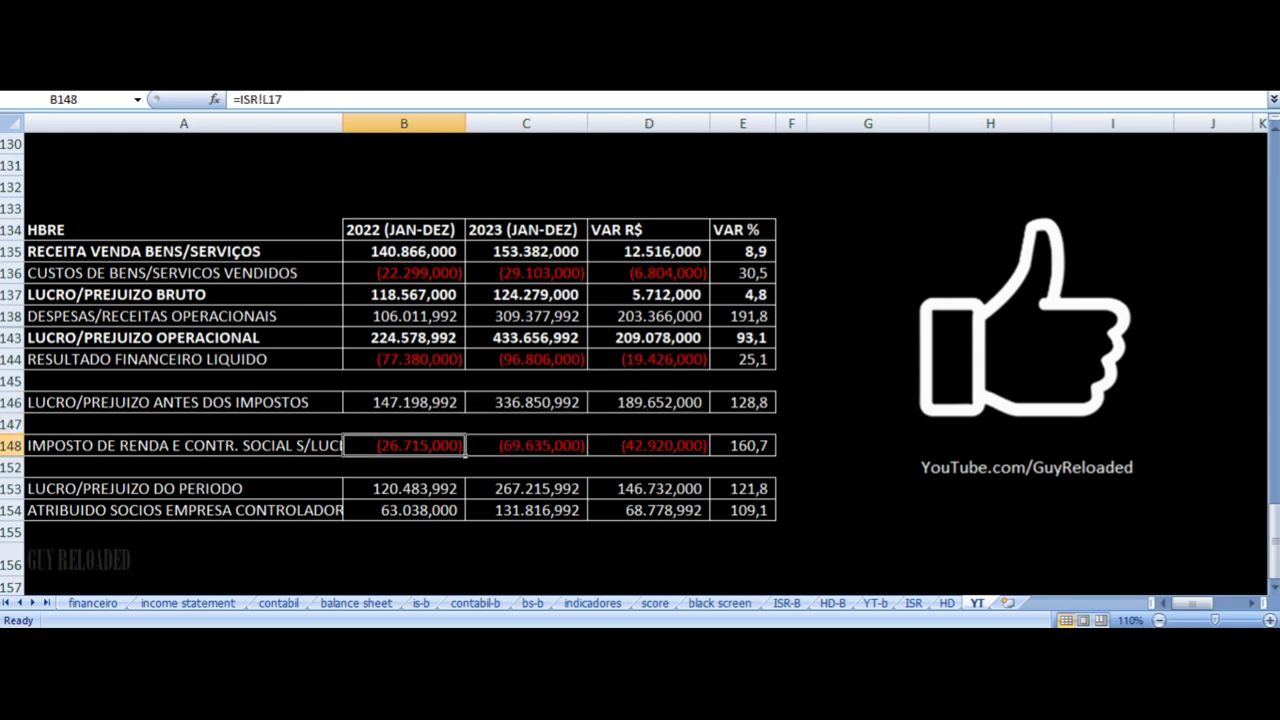
Examine the annual LUCRO/PREJUIZO DO PERIODO row for 2022, 2023 and both variations.
key("Down")
key("Down")
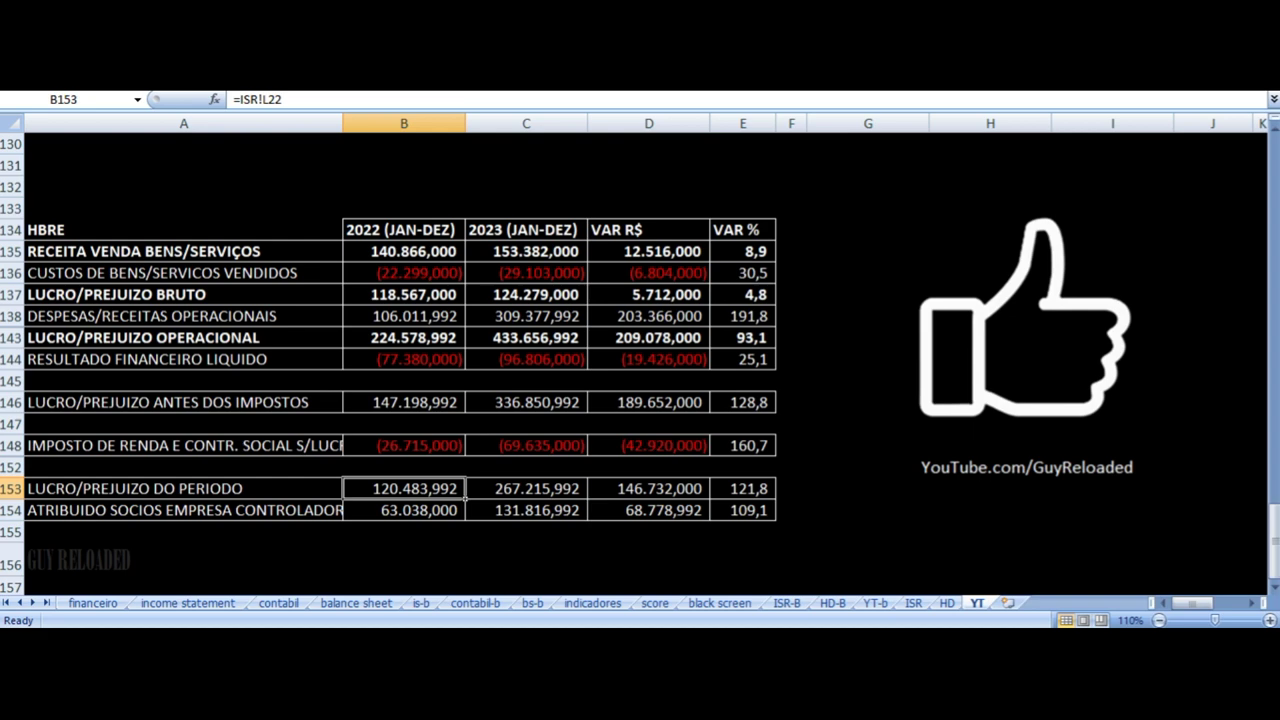
key("Right")
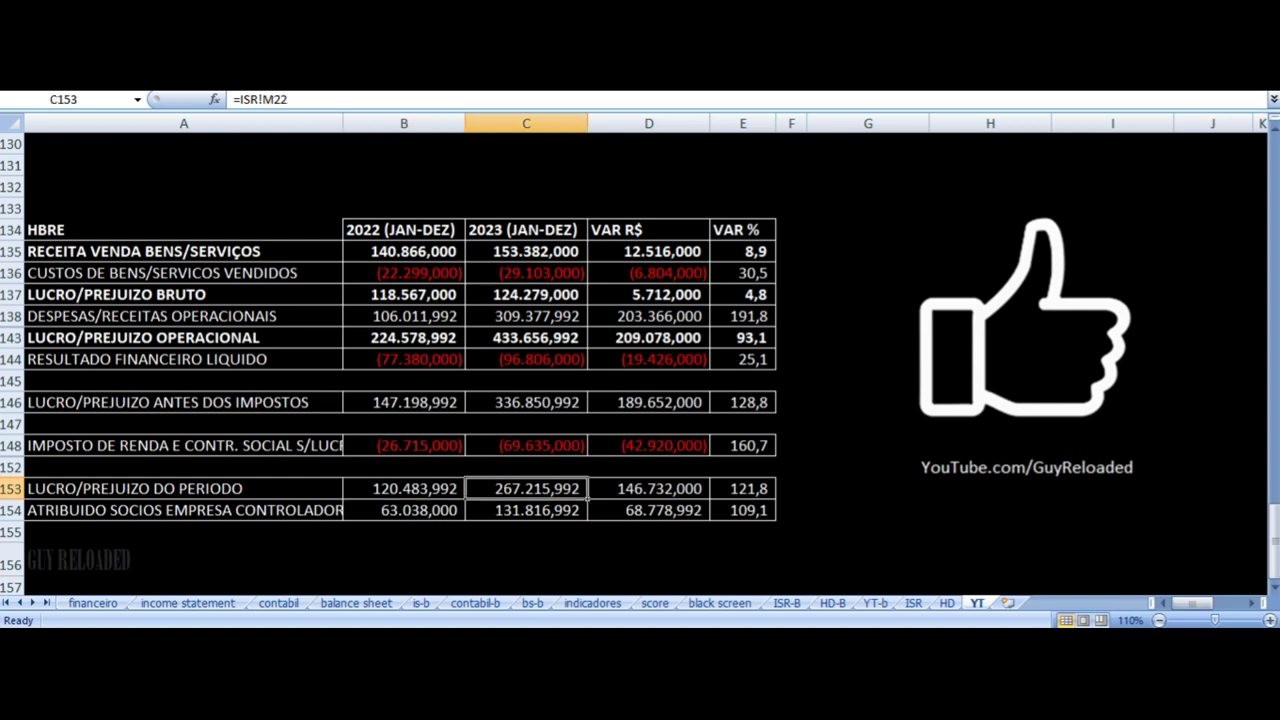
key("Right")
key("Right")
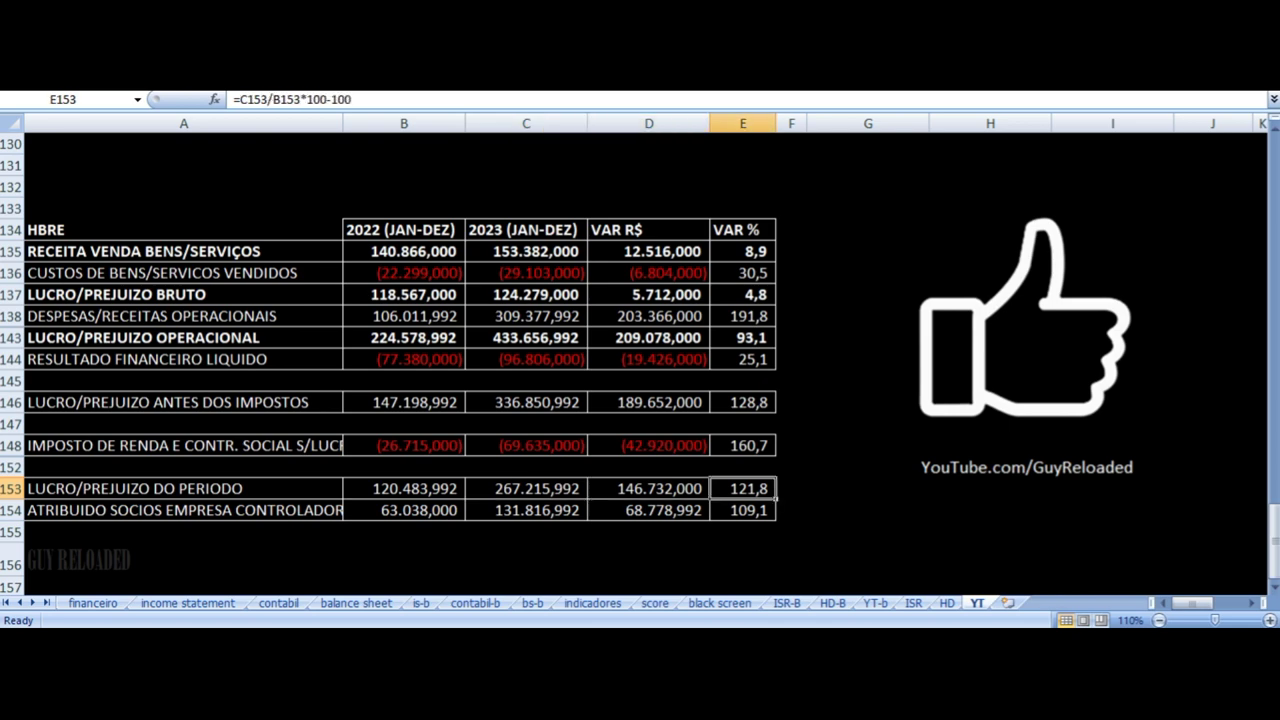
key("Left")
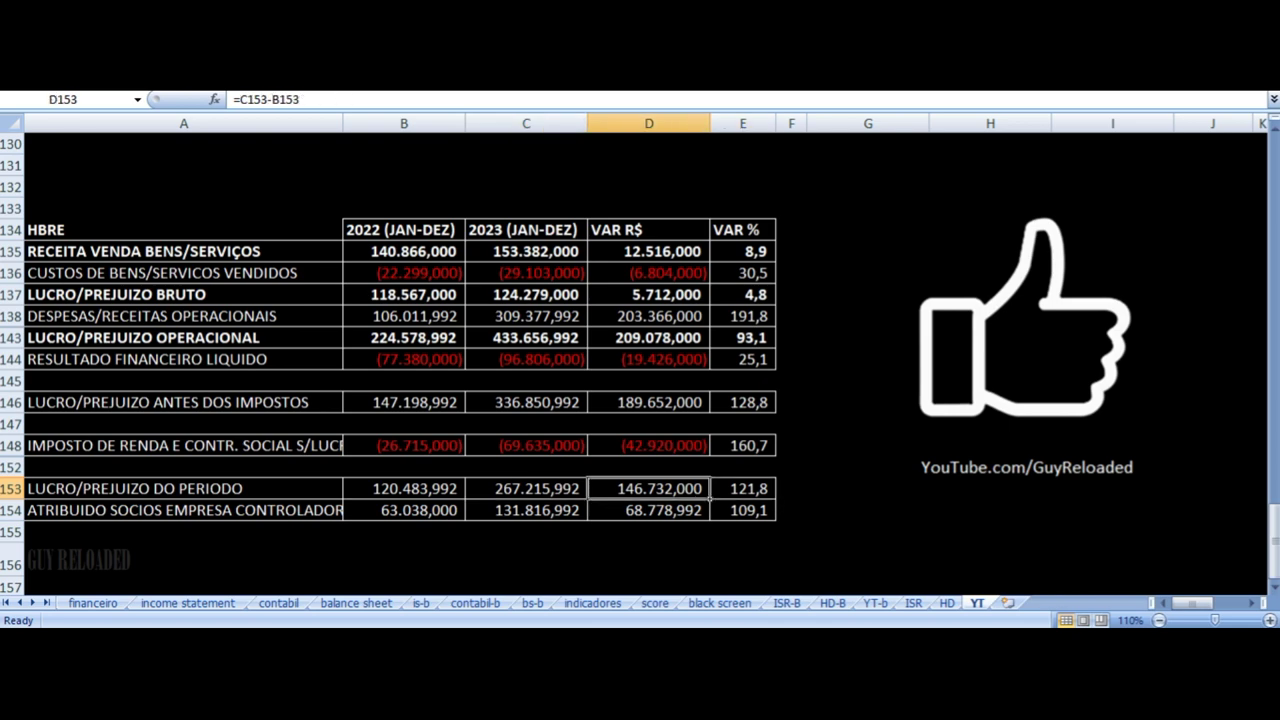
Review the annual ATRIBUIDO SOCIOS EMPRESA CONTROLADORA row from its label through 2022 and 2023 to both variations.
key("Down")
key("Left")
key("Left")
key("Left")
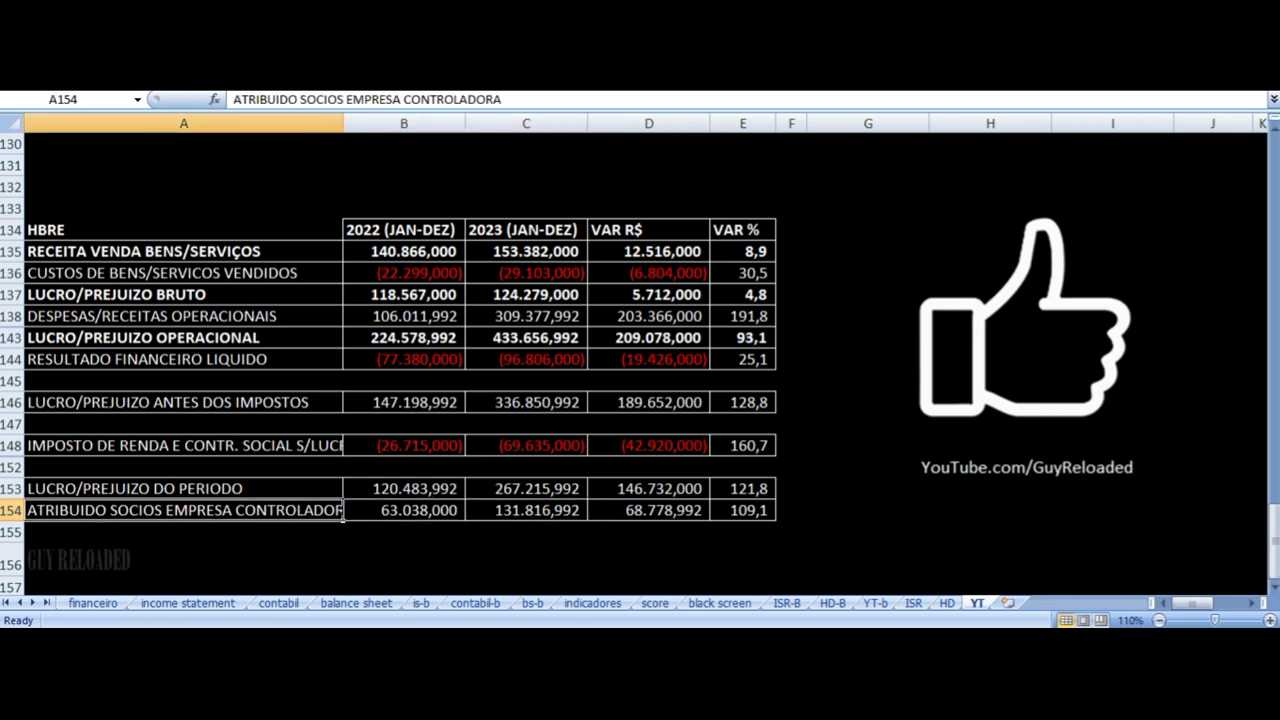
key("Right")
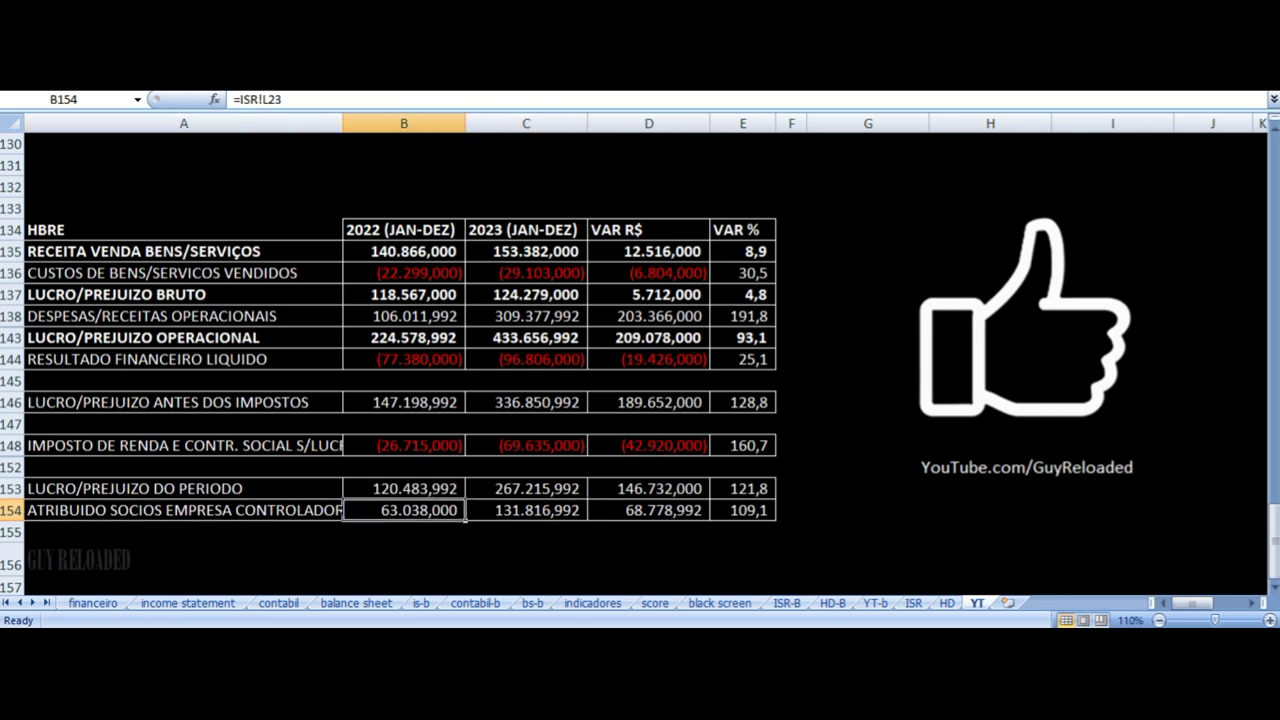
key("Right")
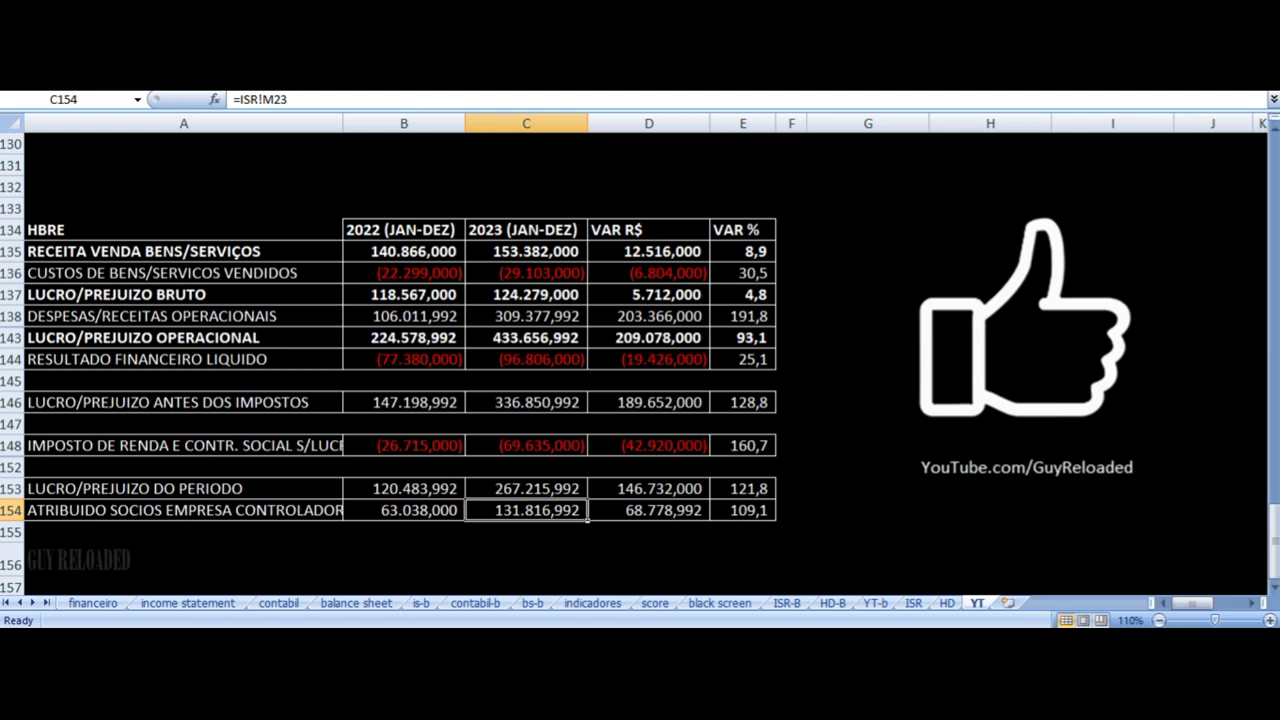
key("Right")
key("Right")
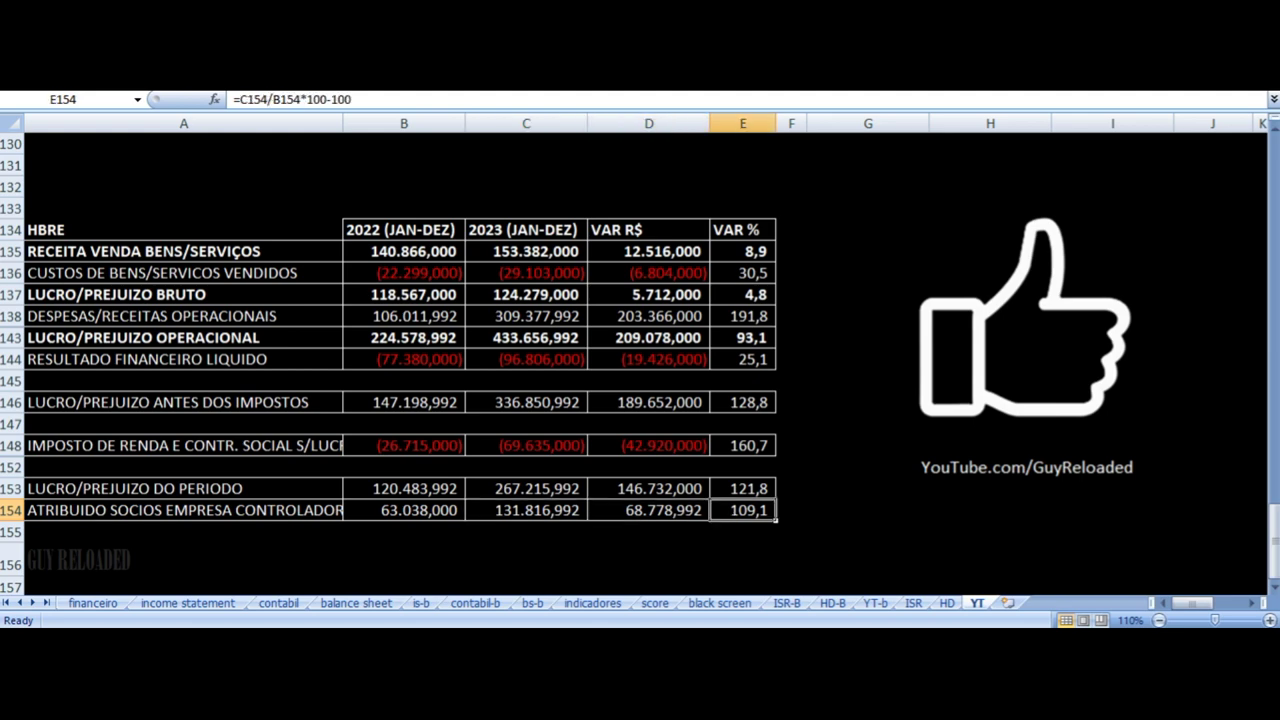
key("Left")
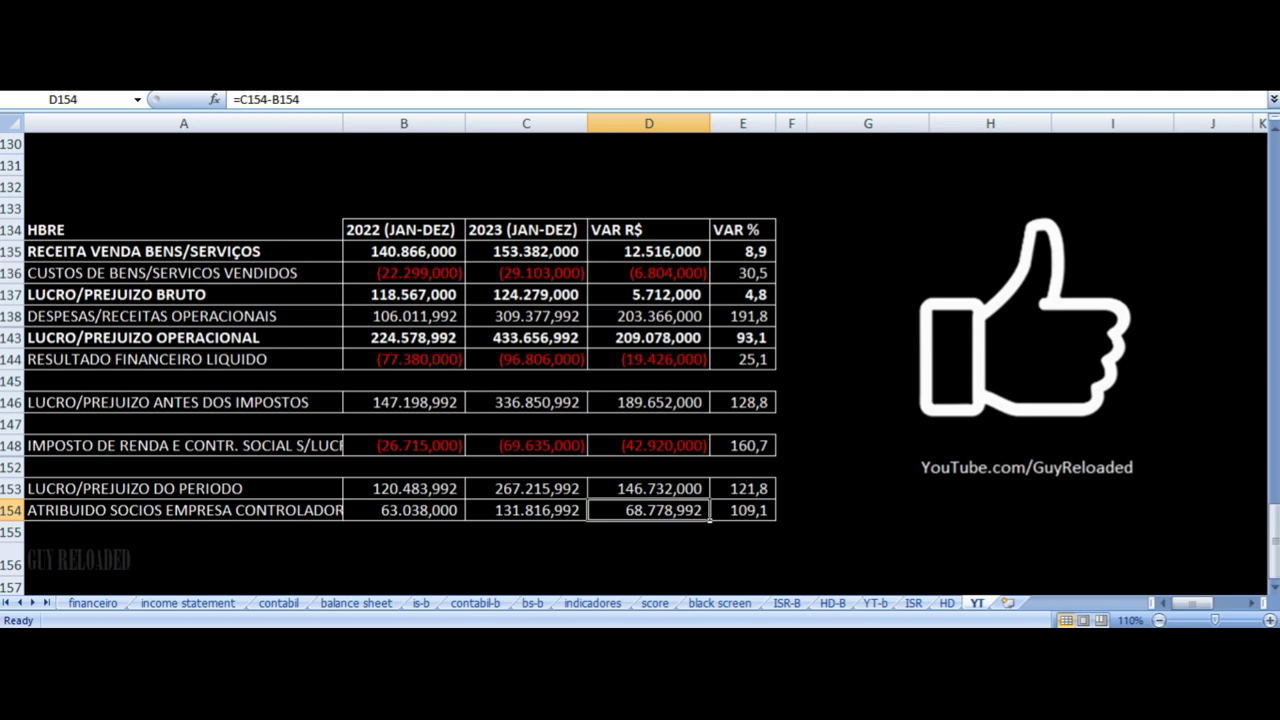
Examine the 12-month profit per share, the share price and the P/L 12 MESES indicator.
scroll(630, 293, "up", 15)
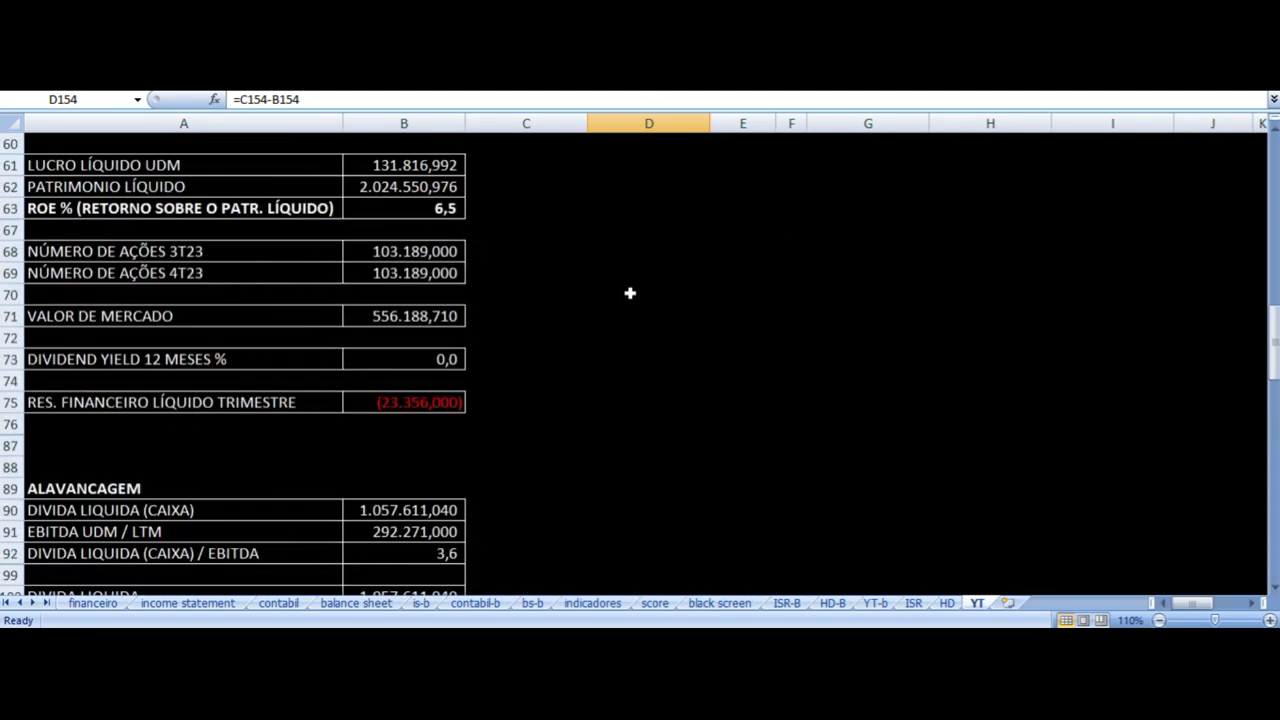
scroll(630, 293, "up", 10)
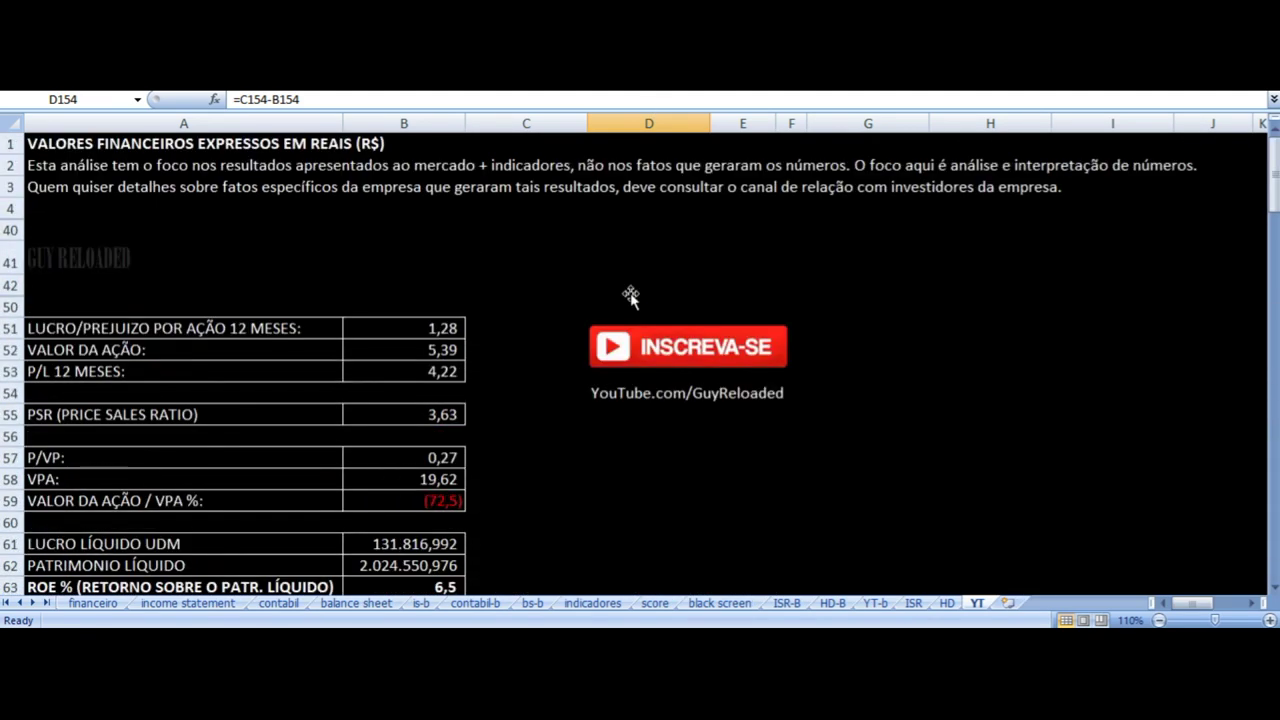
left_click(436, 326)
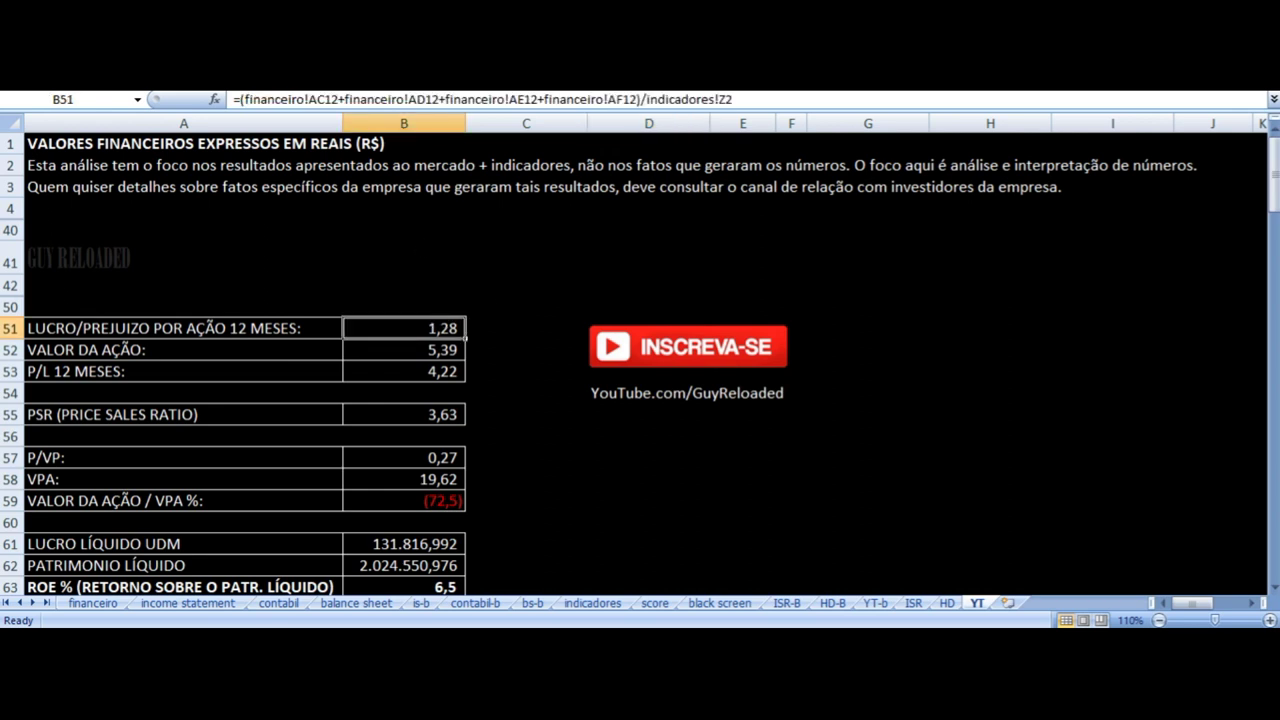
left_click(424, 350)
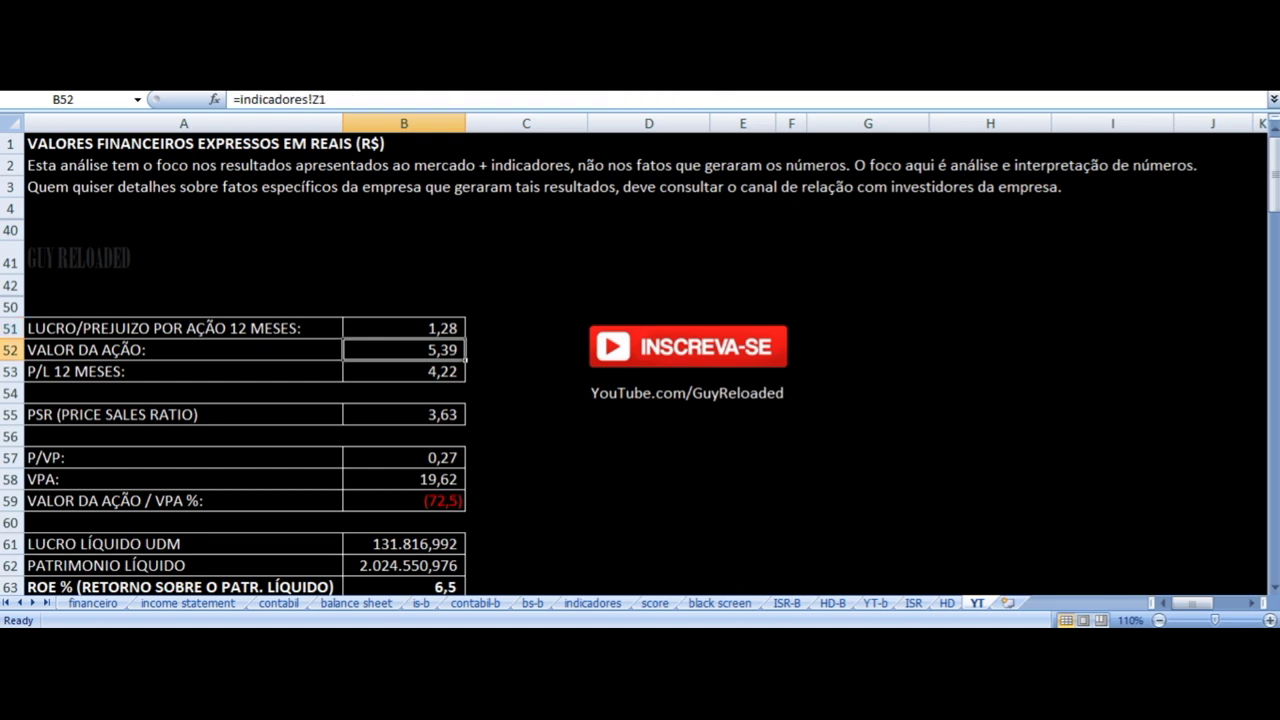
left_click(404, 371)
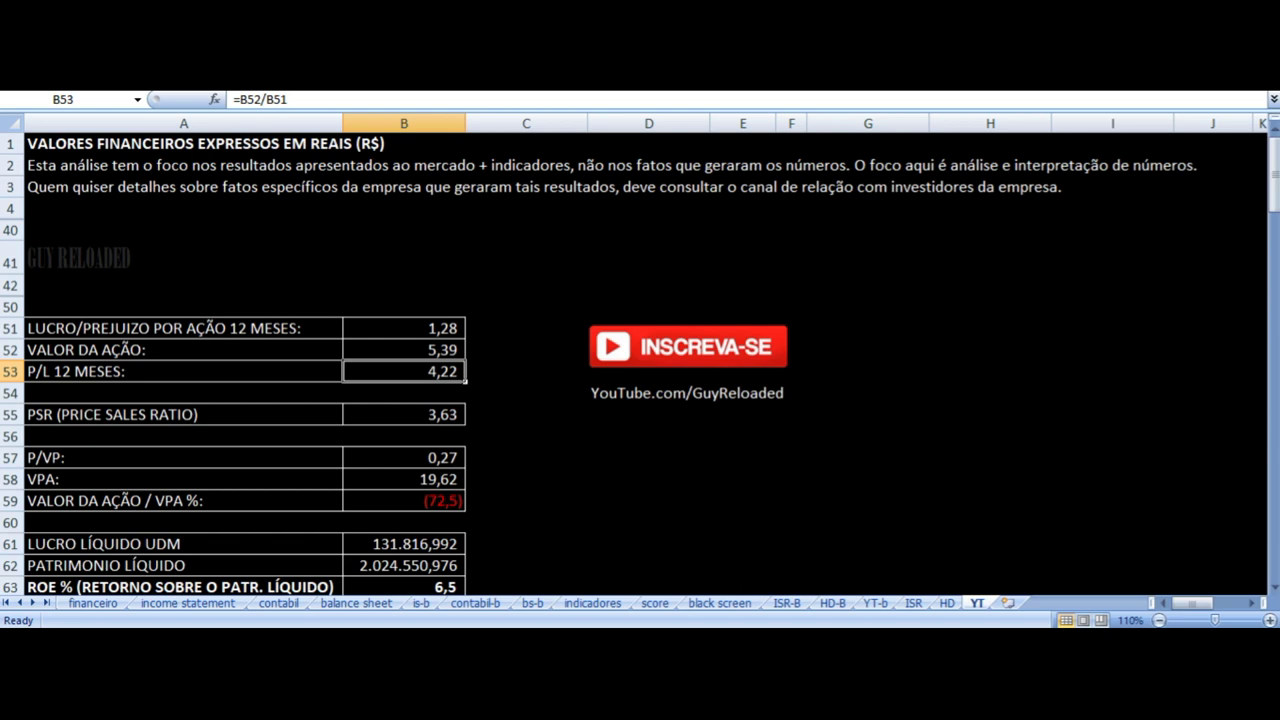
left_click(184, 371)
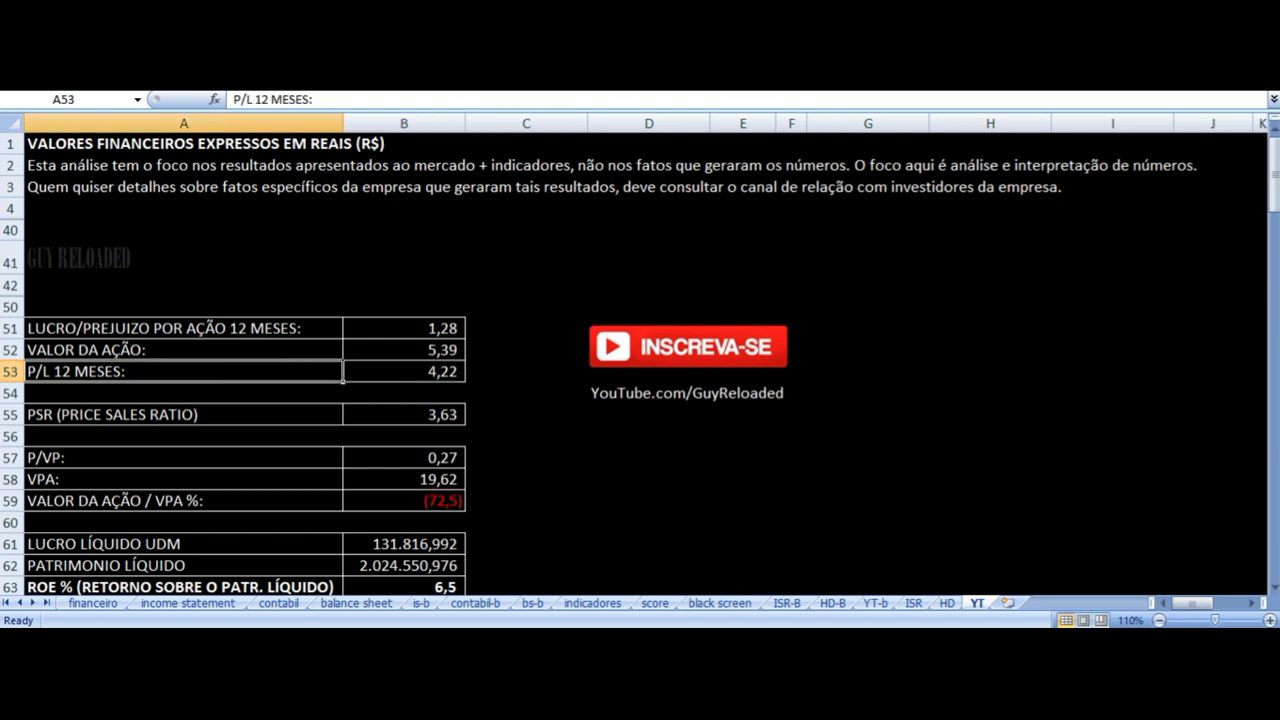
Consult the quarterly DRE RESUMIDA tables for context on the P/L, and return to the valuation indicators.
scroll(529, 335, "down", 11)
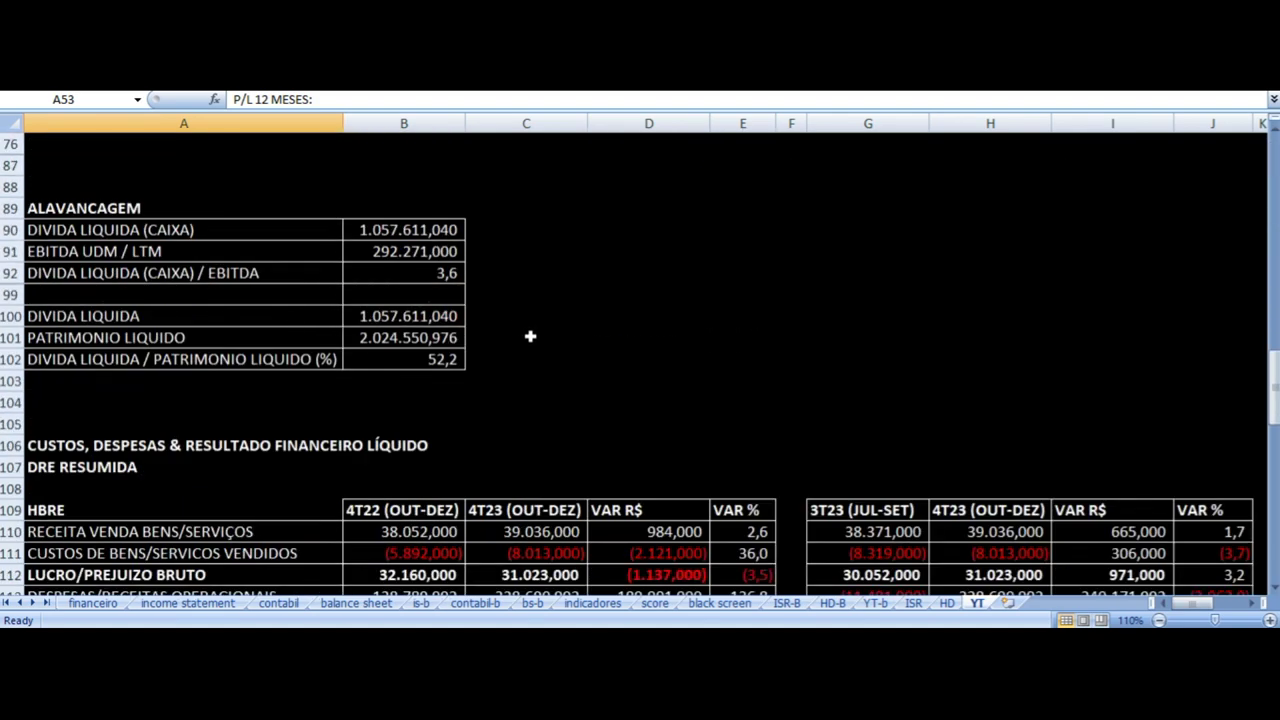
scroll(530, 336, "down", 4)
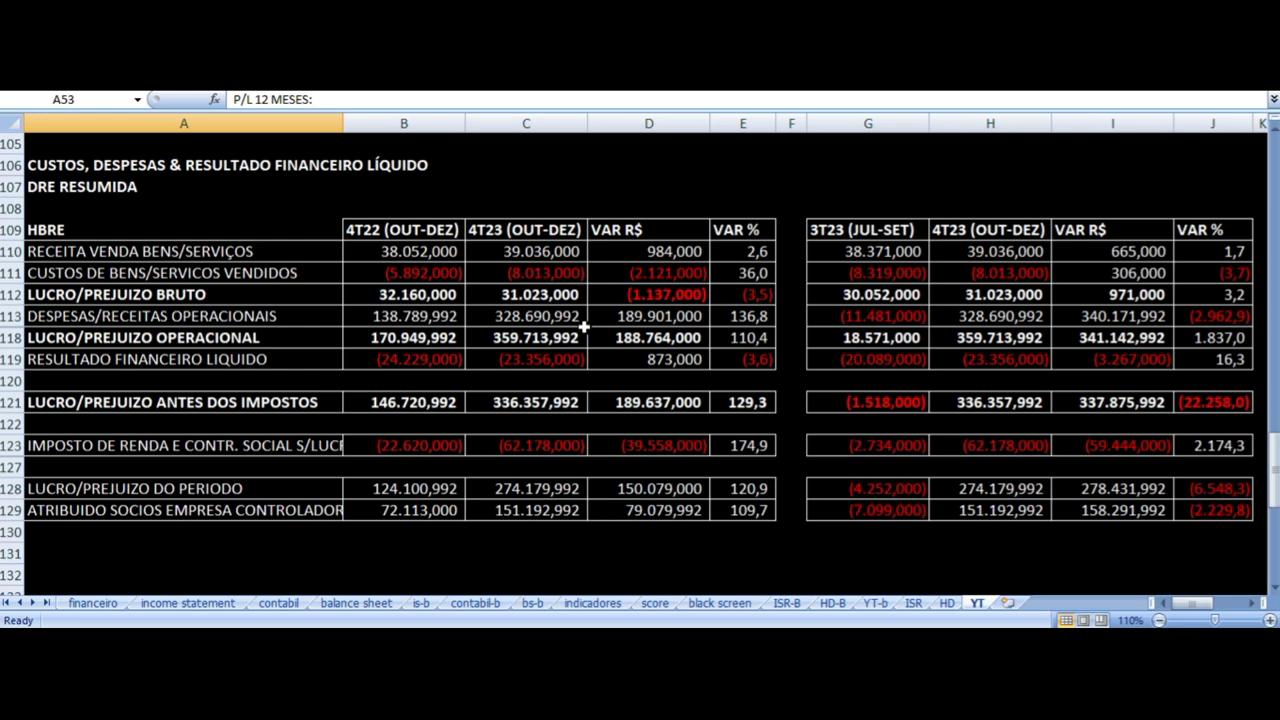
scroll(584, 327, "up", 17)
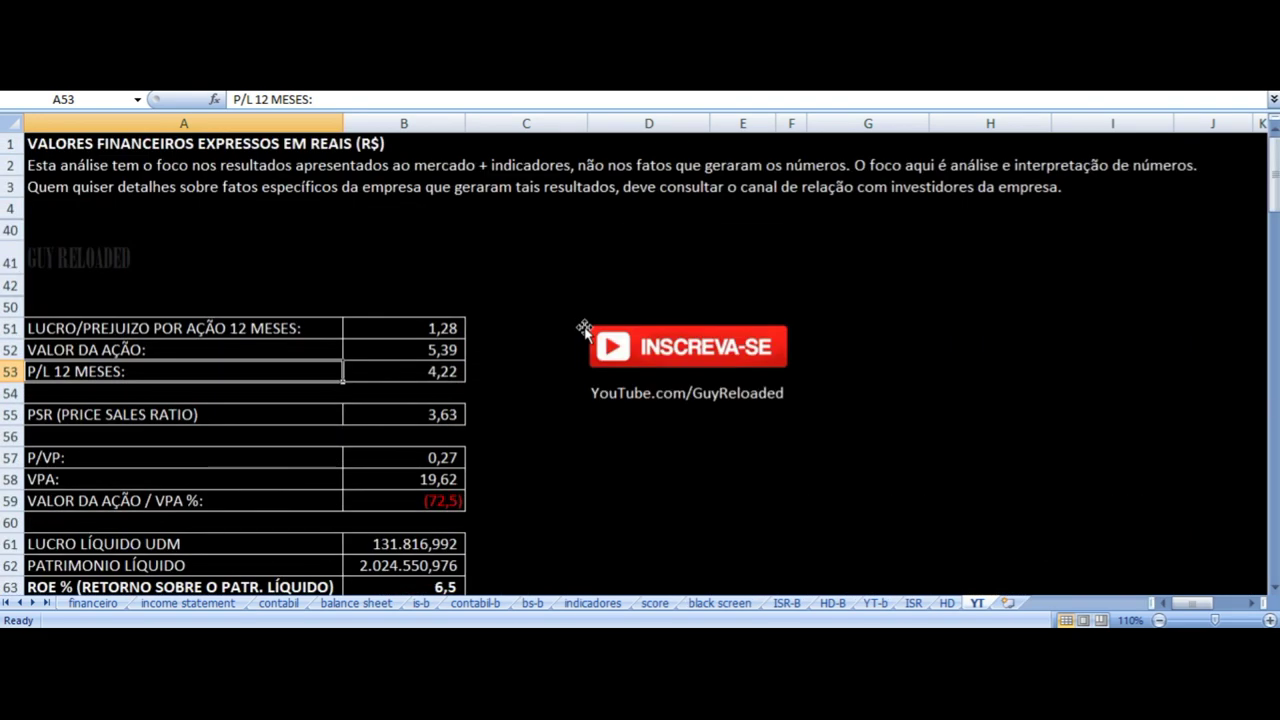
Check the PSR indicator against the 2023 sales revenue and the 2023 profit rows of the annual table.
left_click(440, 415)
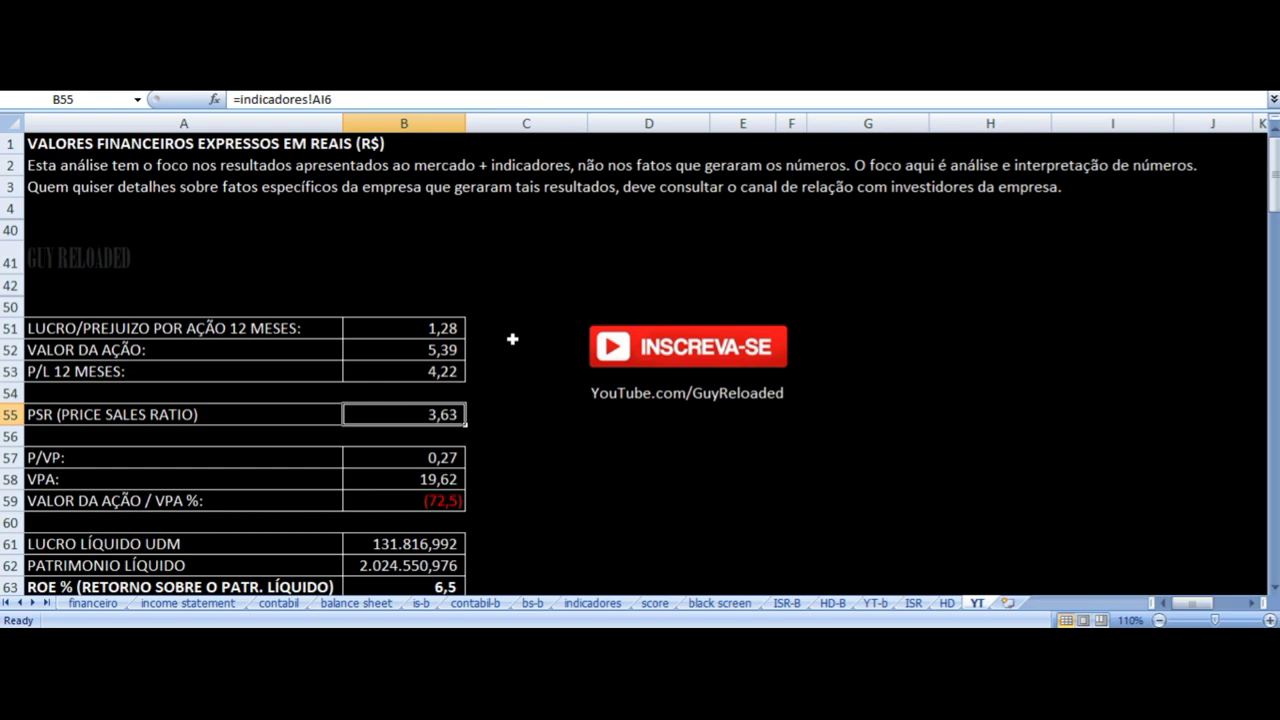
scroll(489, 329, "down", 15)
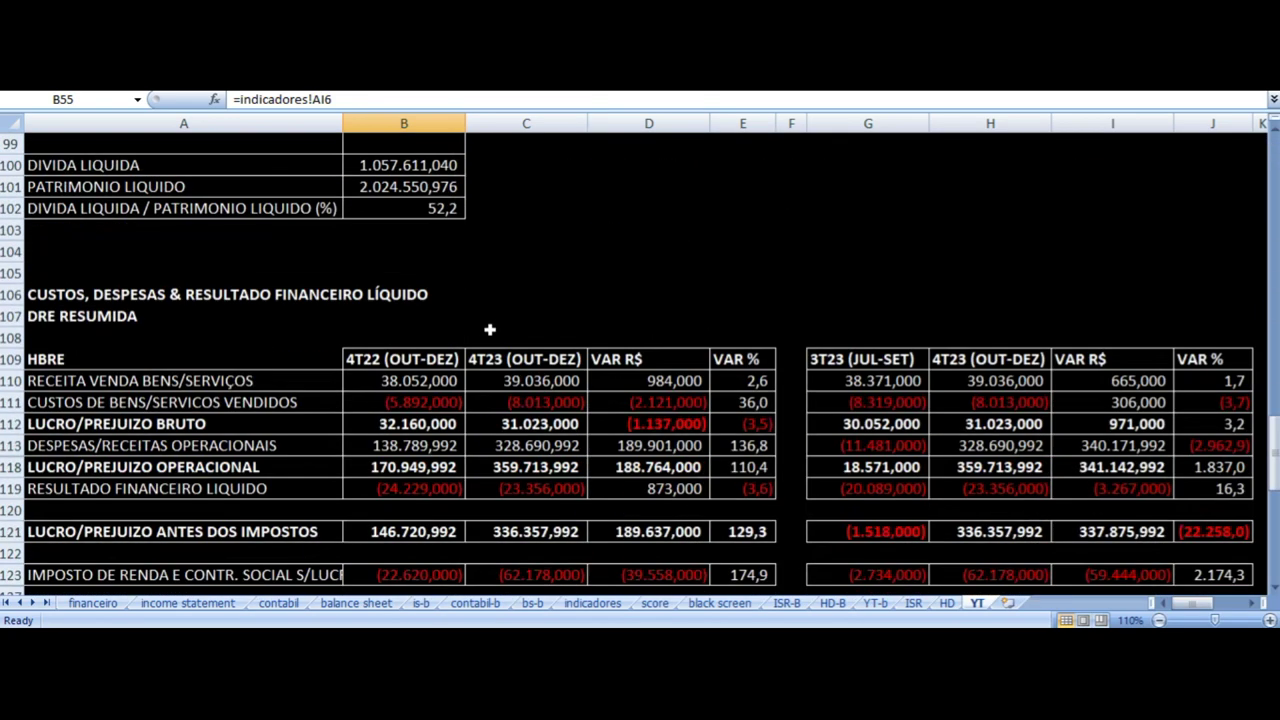
scroll(489, 329, "down", 10)
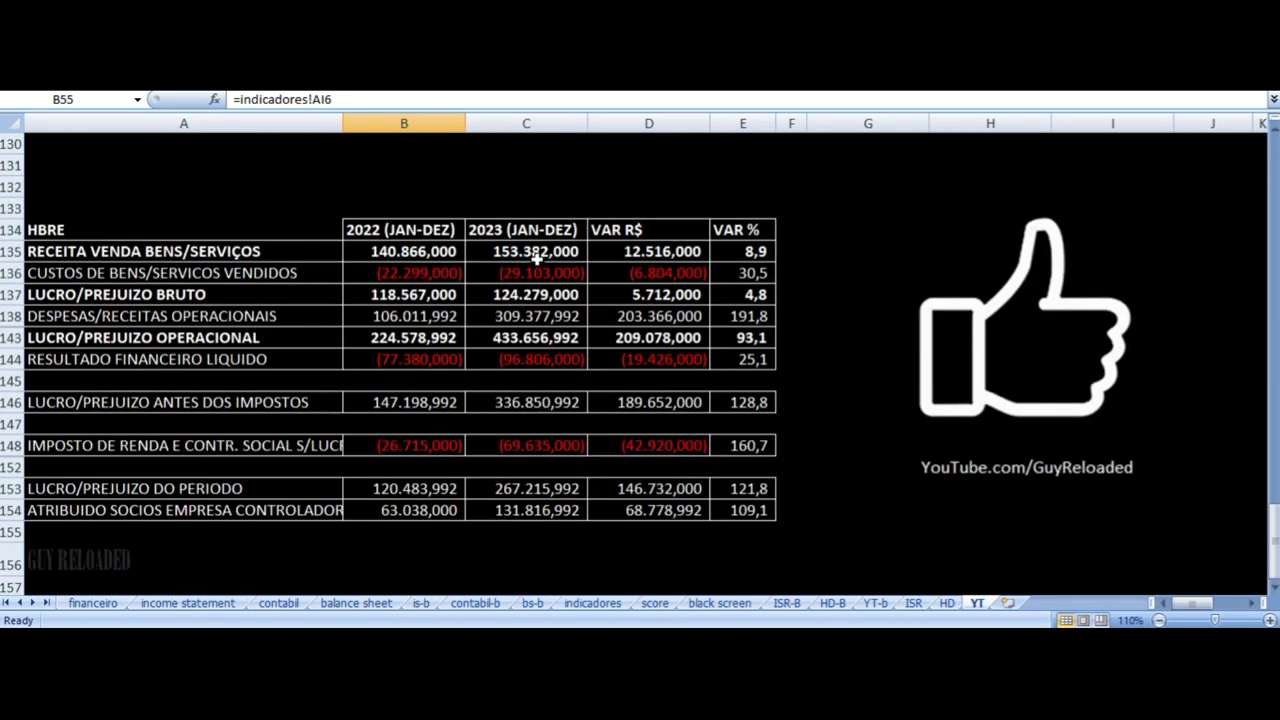
left_click(526, 251)
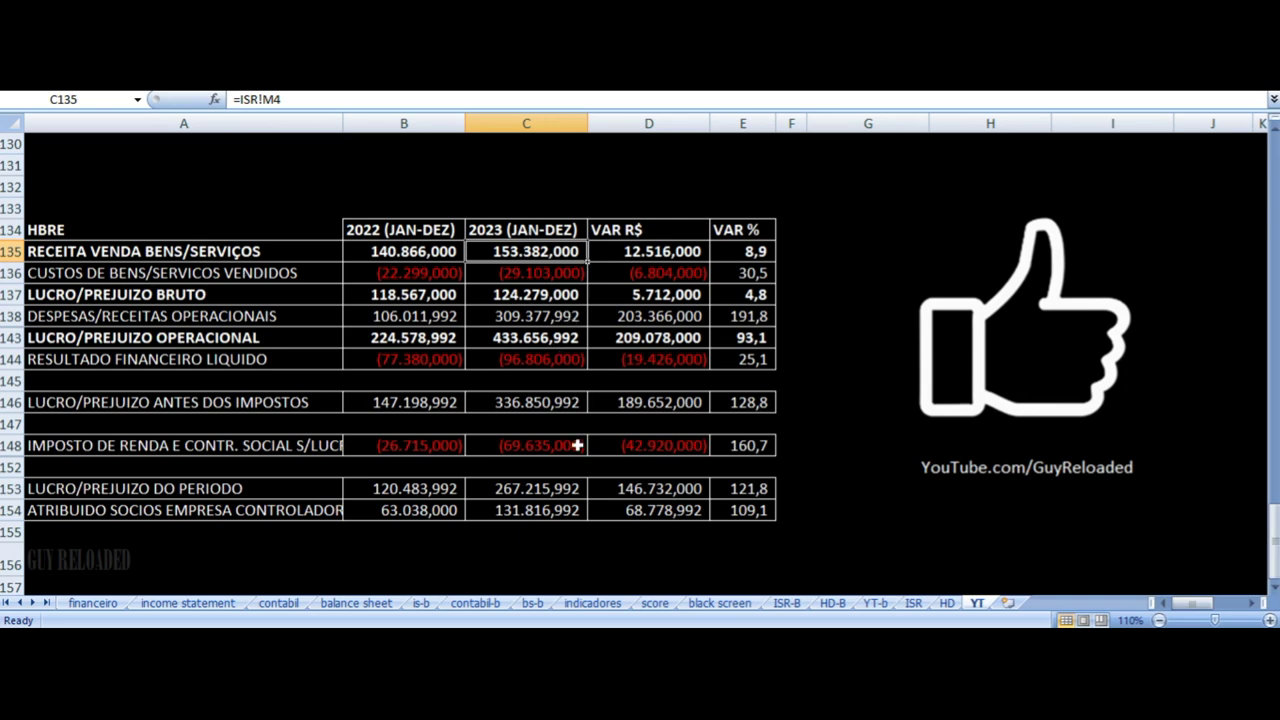
left_click(540, 510)
left_click(538, 490)
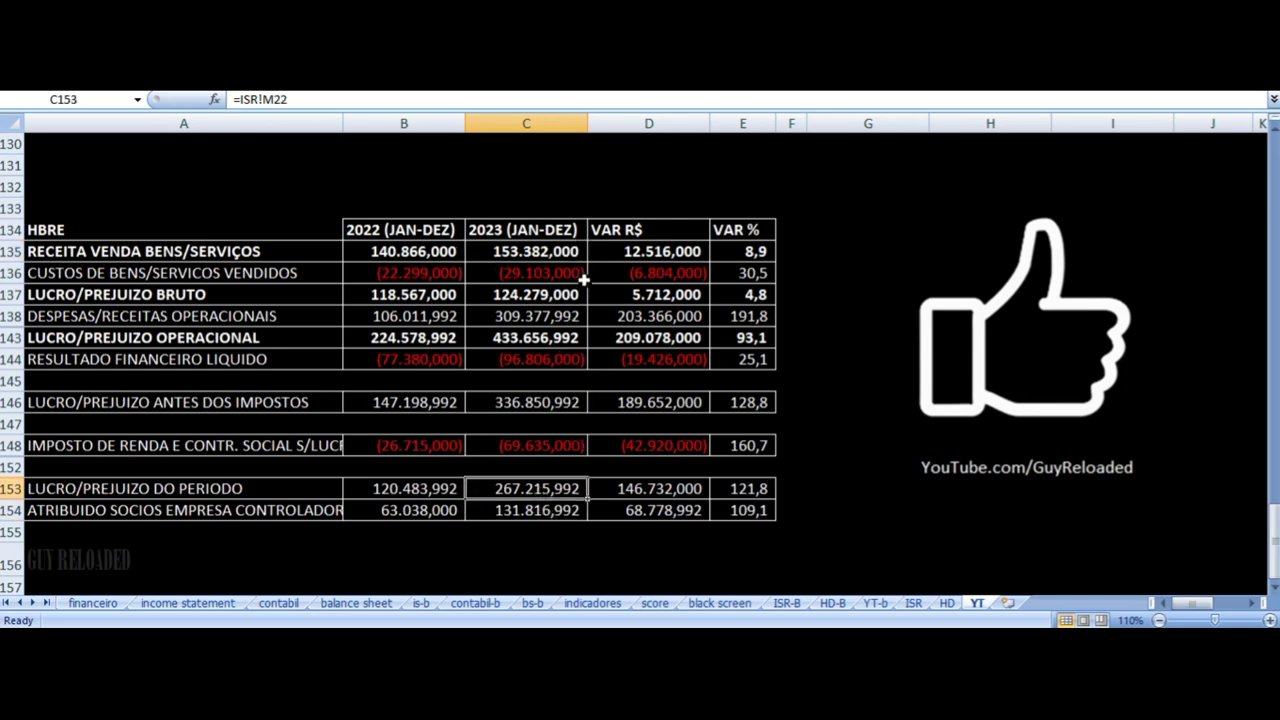
left_click(545, 251)
scroll(592, 318, "up", 20)
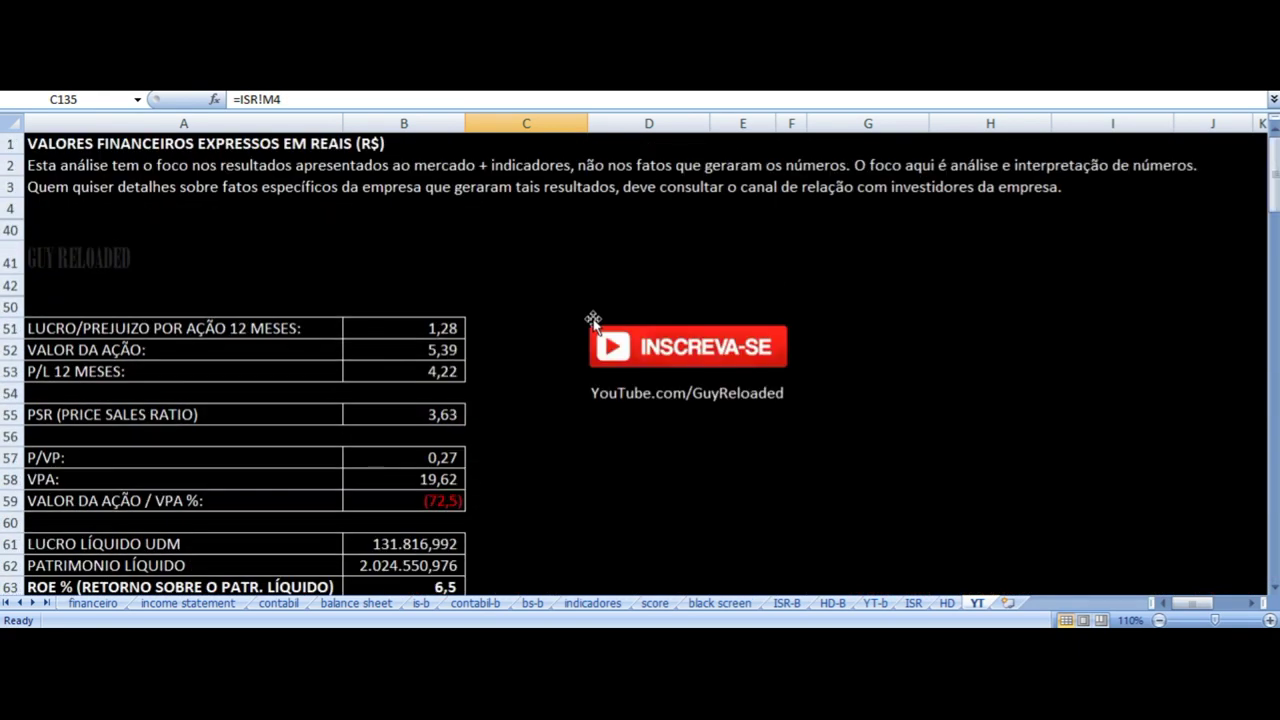
Read the P/VP, the VPA and the VALOR DA AÇÃO / VPA % indicators one after another.
left_click(445, 457)
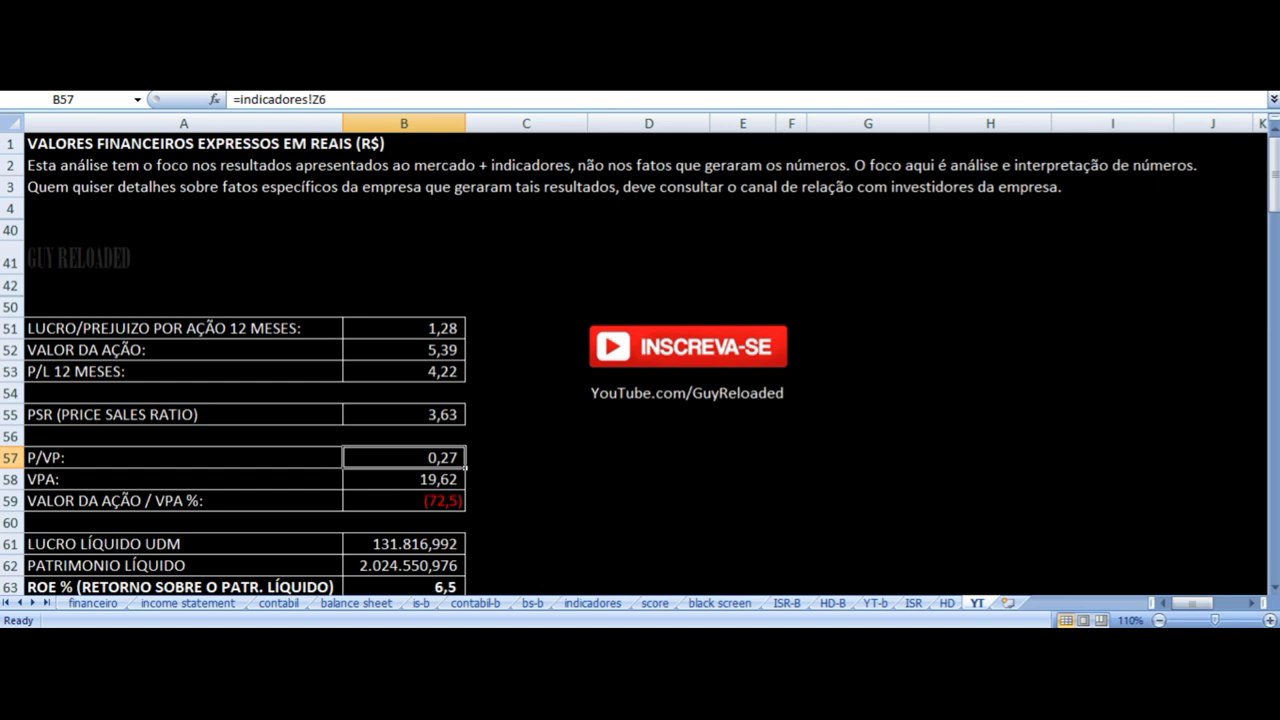
left_click(404, 479)
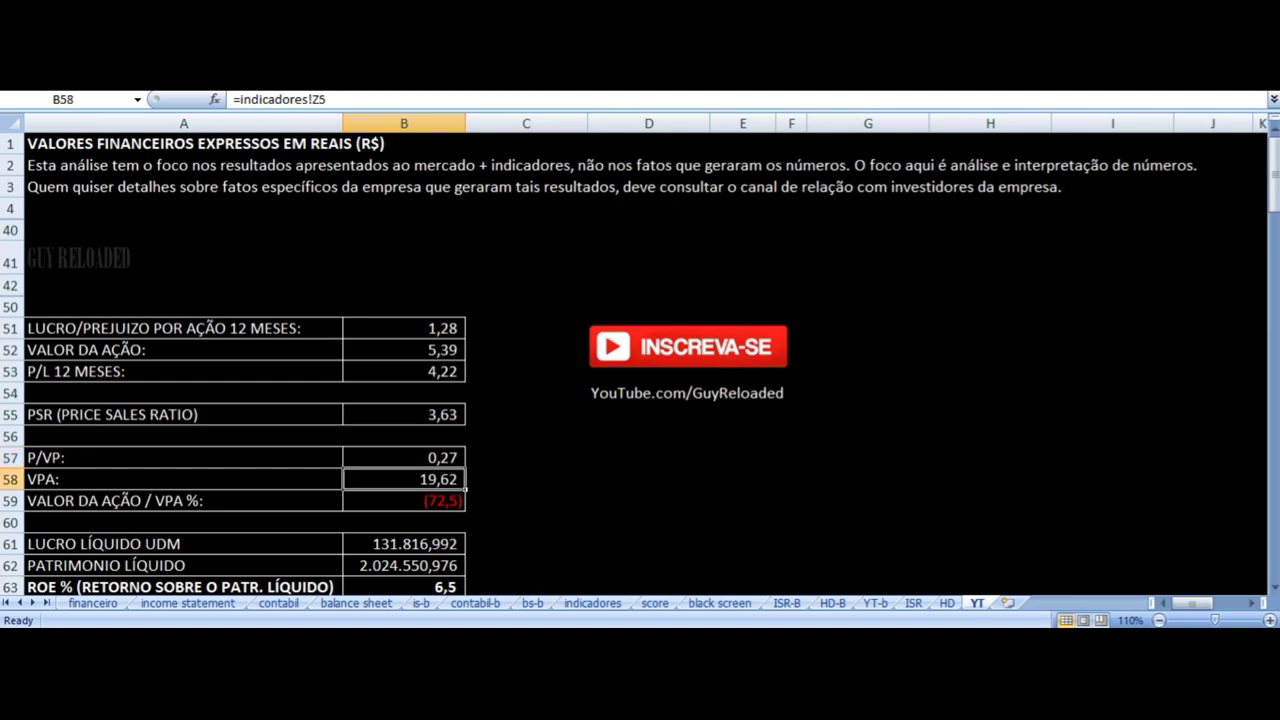
left_click(404, 501)
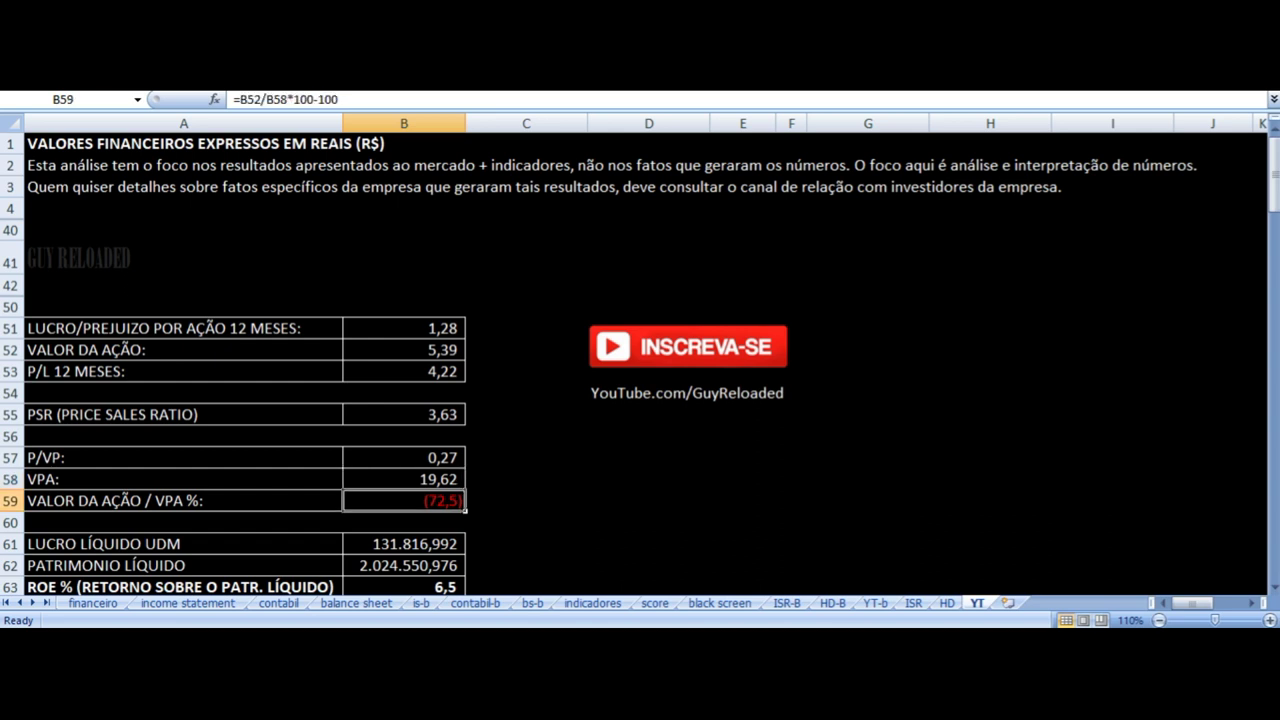
Compare the share price in VALOR DA AÇÃO with the book value per share in VPA.
key("Up")
key("Up")
key("Up")
key("Up")
key("Up")
key("Up")
key("Up")
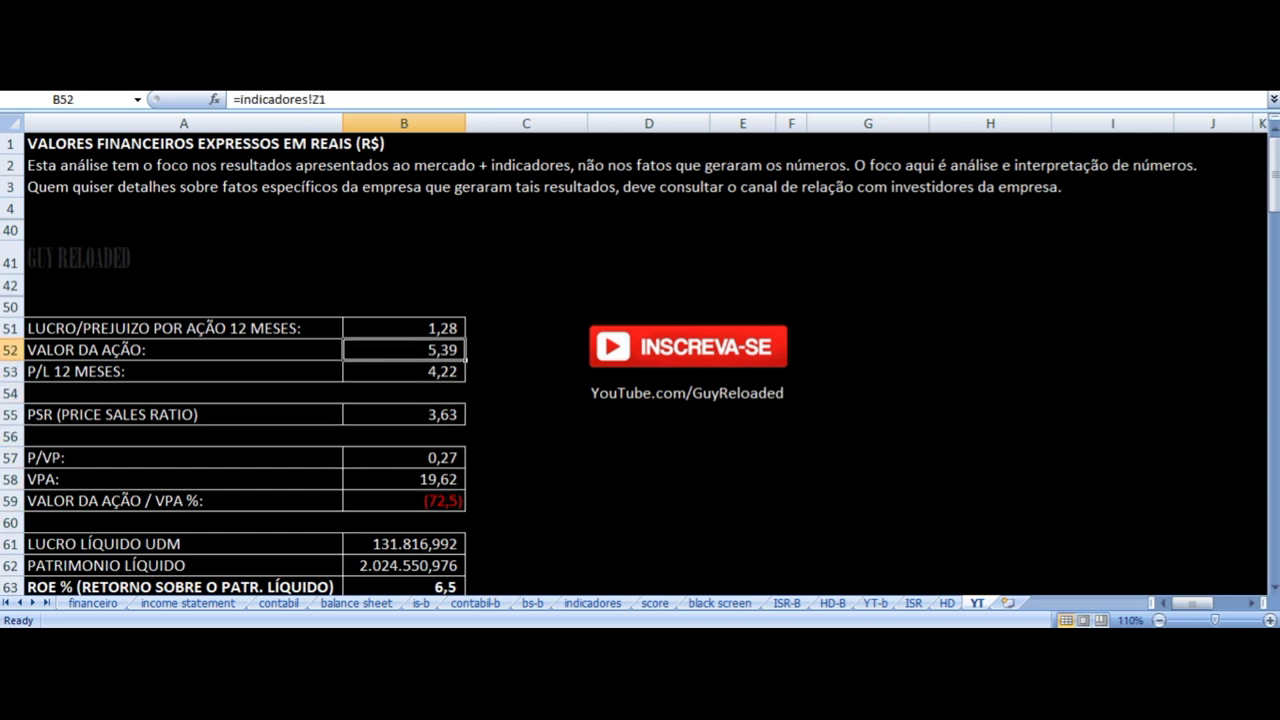
key("Down")
key("Down")
key("Down")
key("Down")
key("Down")
key("Down")
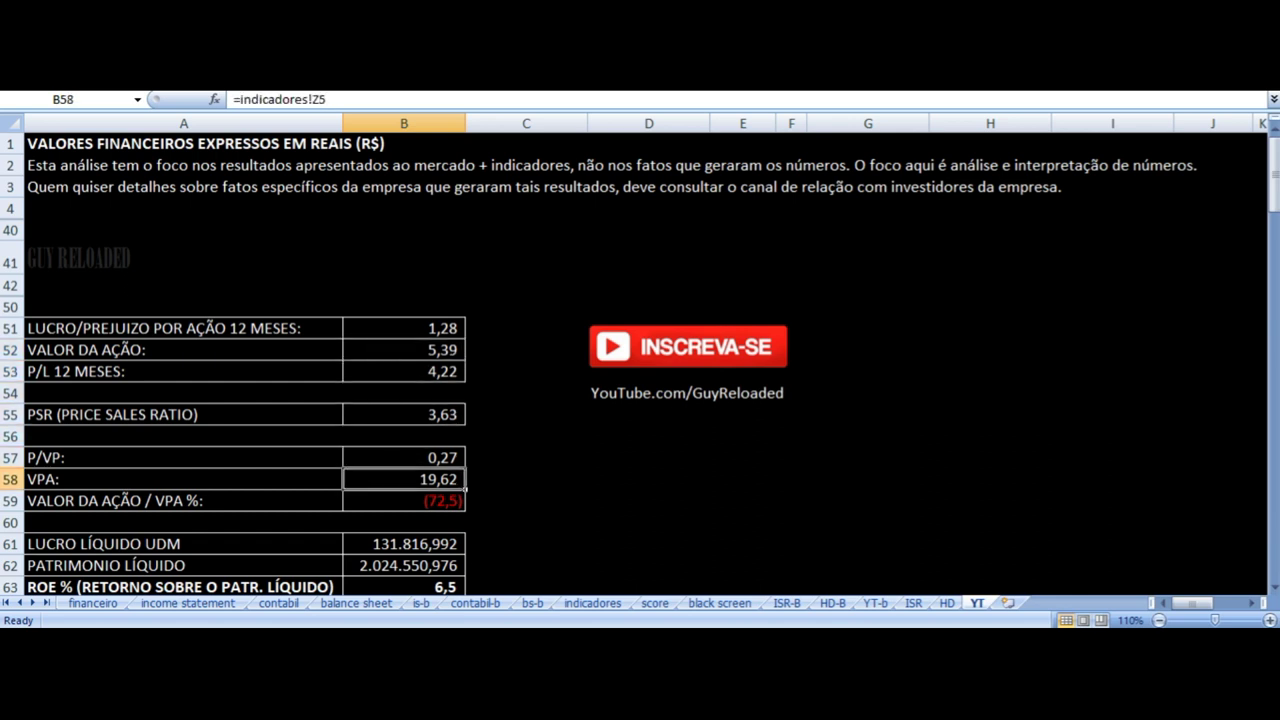
Go over the label and value of the VPA row, and return to the P/VP label.
key("Left")
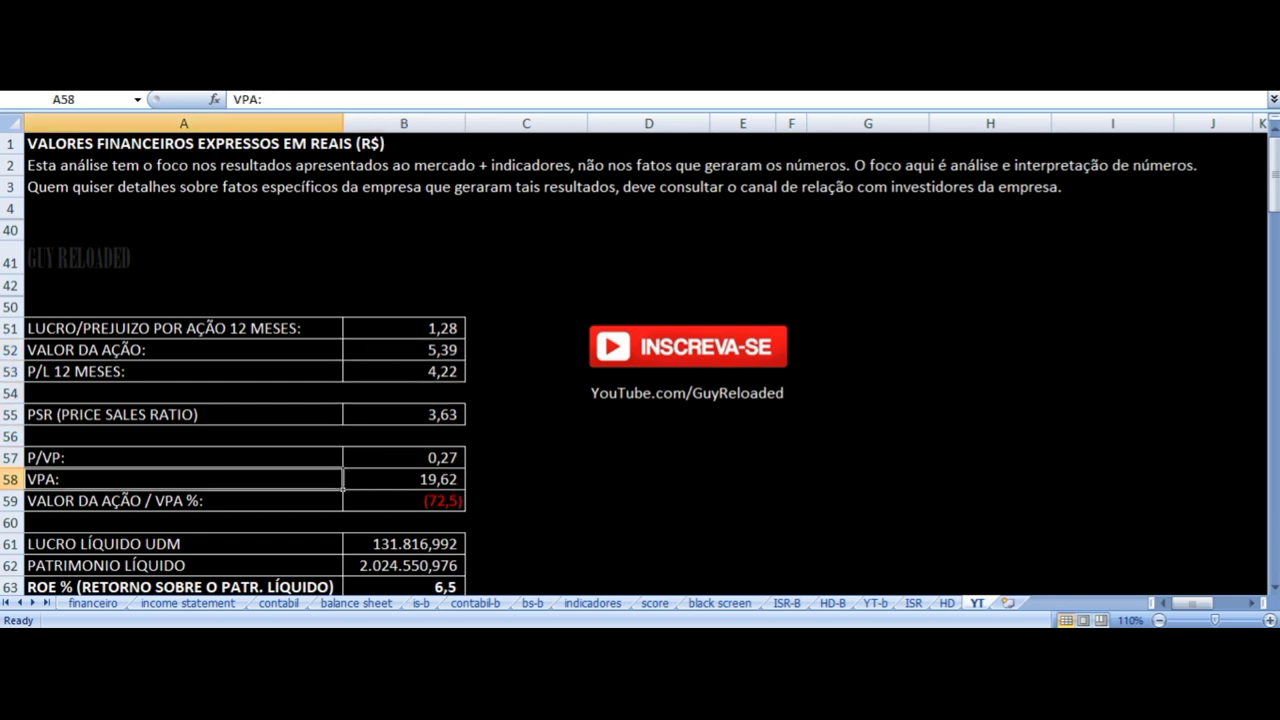
key("Right")
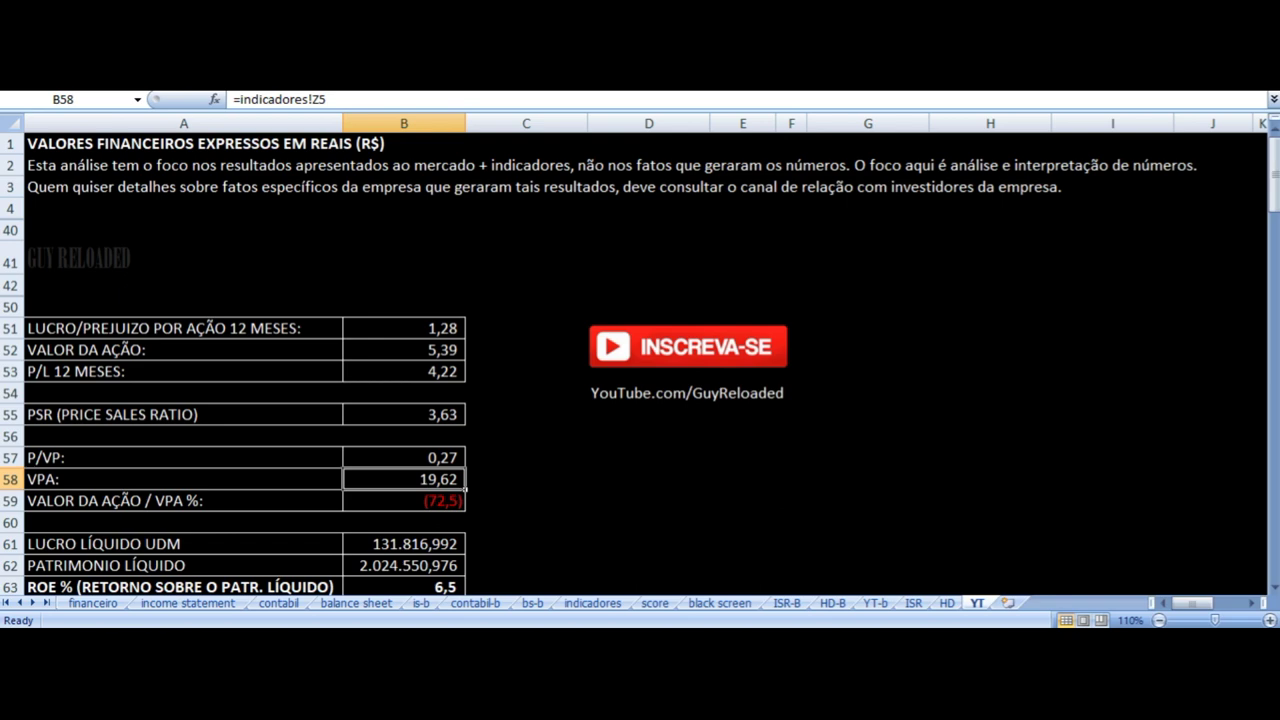
key("Up")
key("Left")
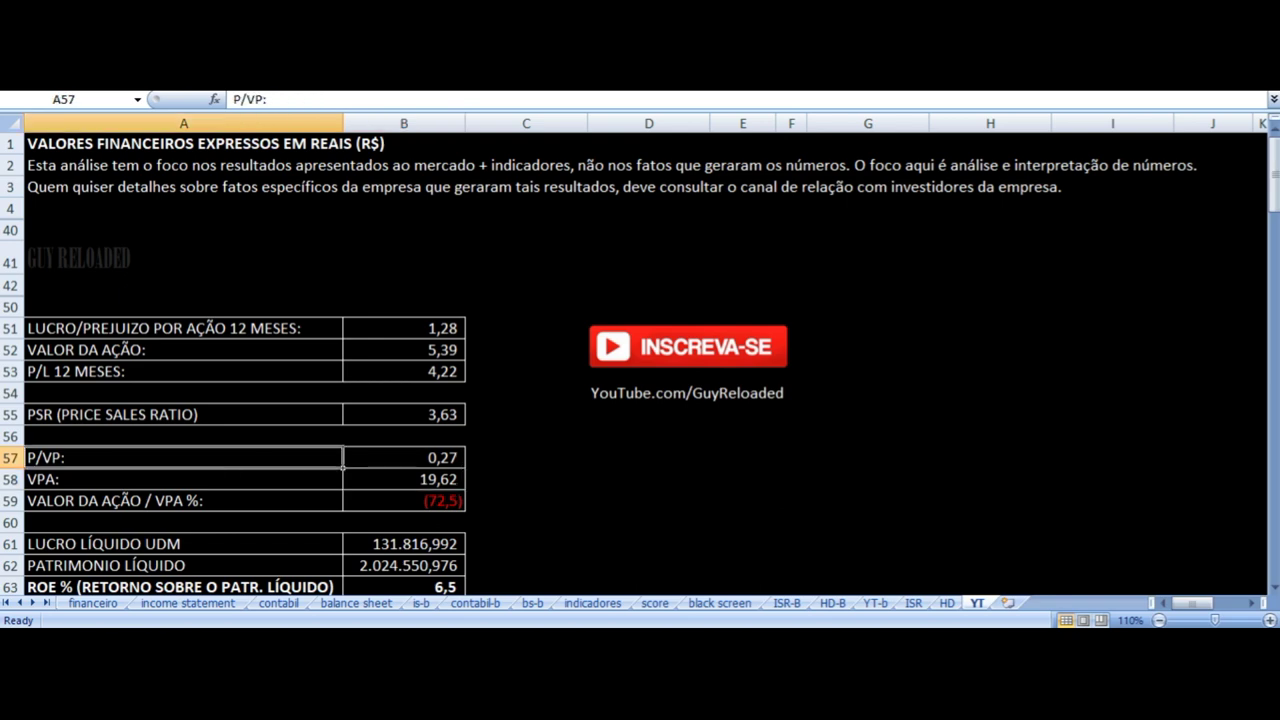
Examine the value and label of the ROE % (RETORNO SOBRE O PATR. LÍQUIDO) row.
scroll(405, 325, "down", 4)
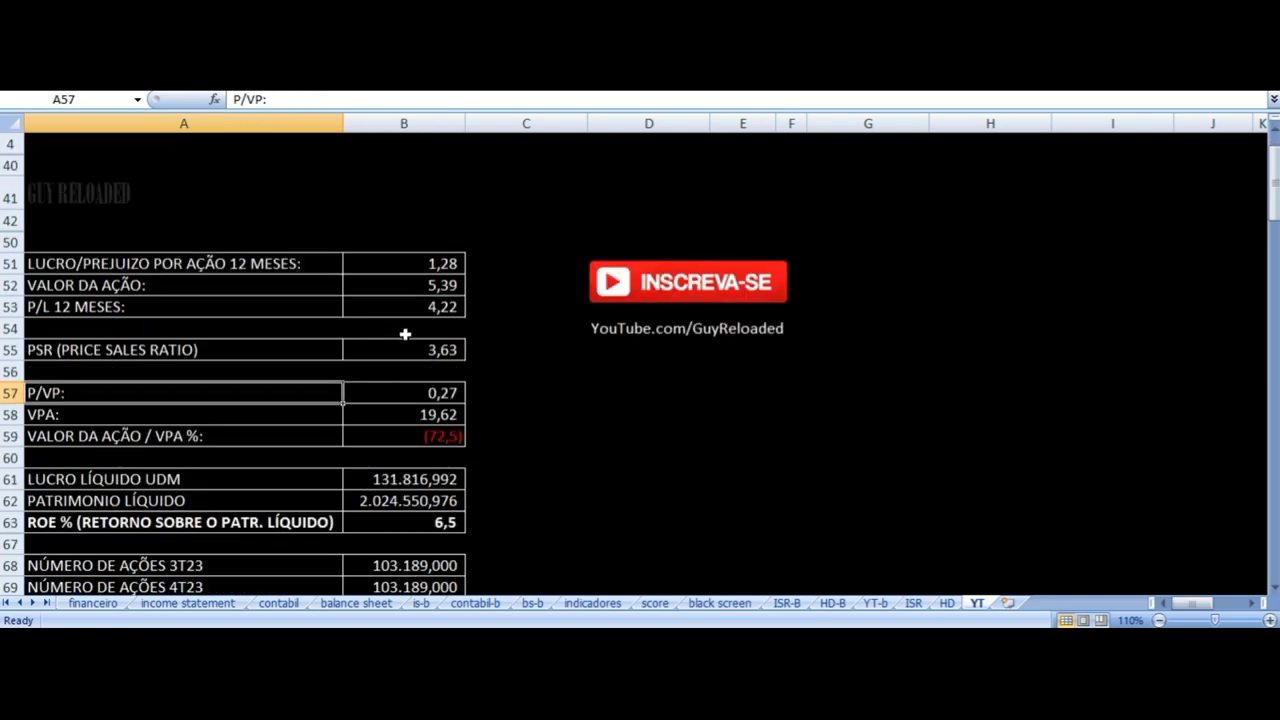
left_click(440, 360)
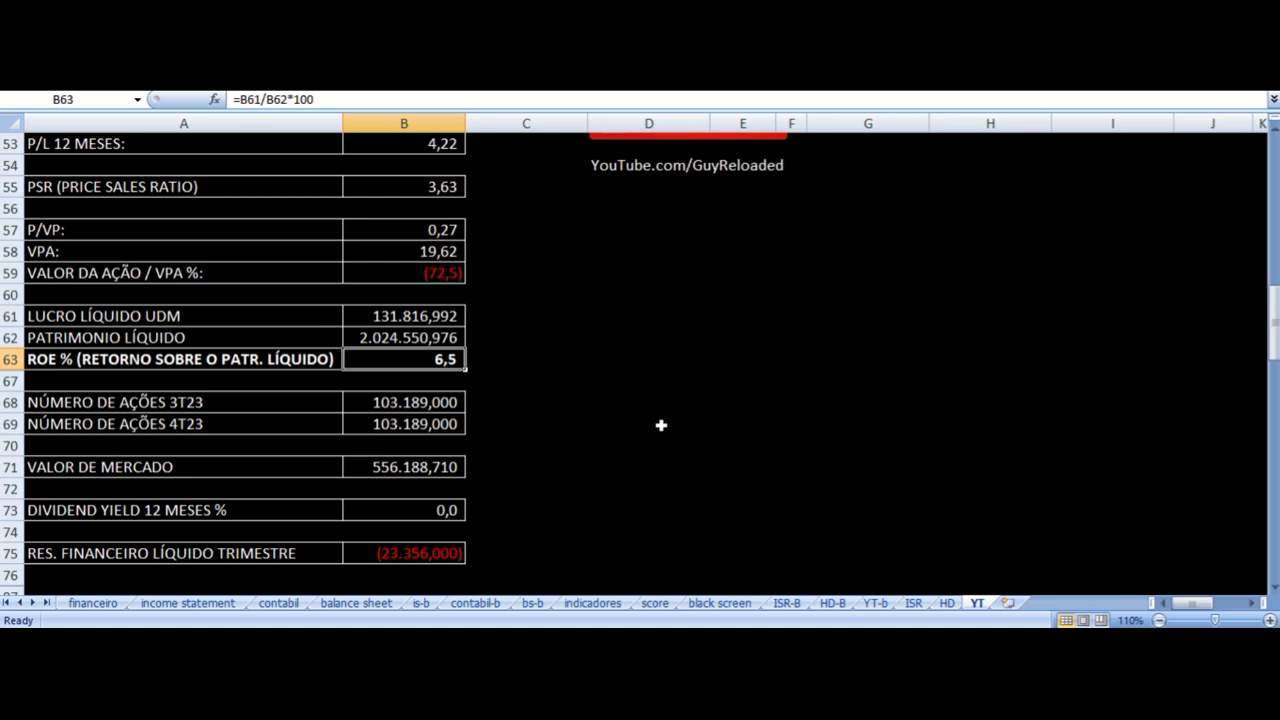
key("Left")
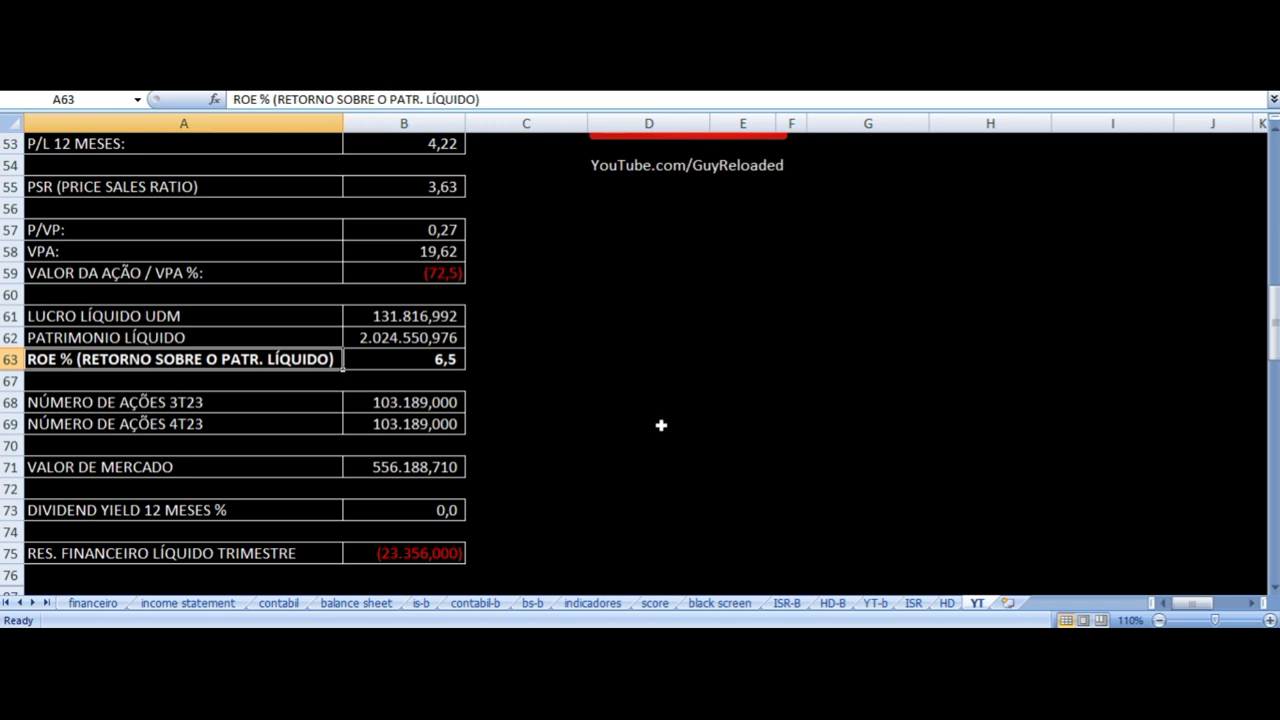
Compare the number of shares in 3T23 with the number in 4T23.
key("Down")
key("Down")
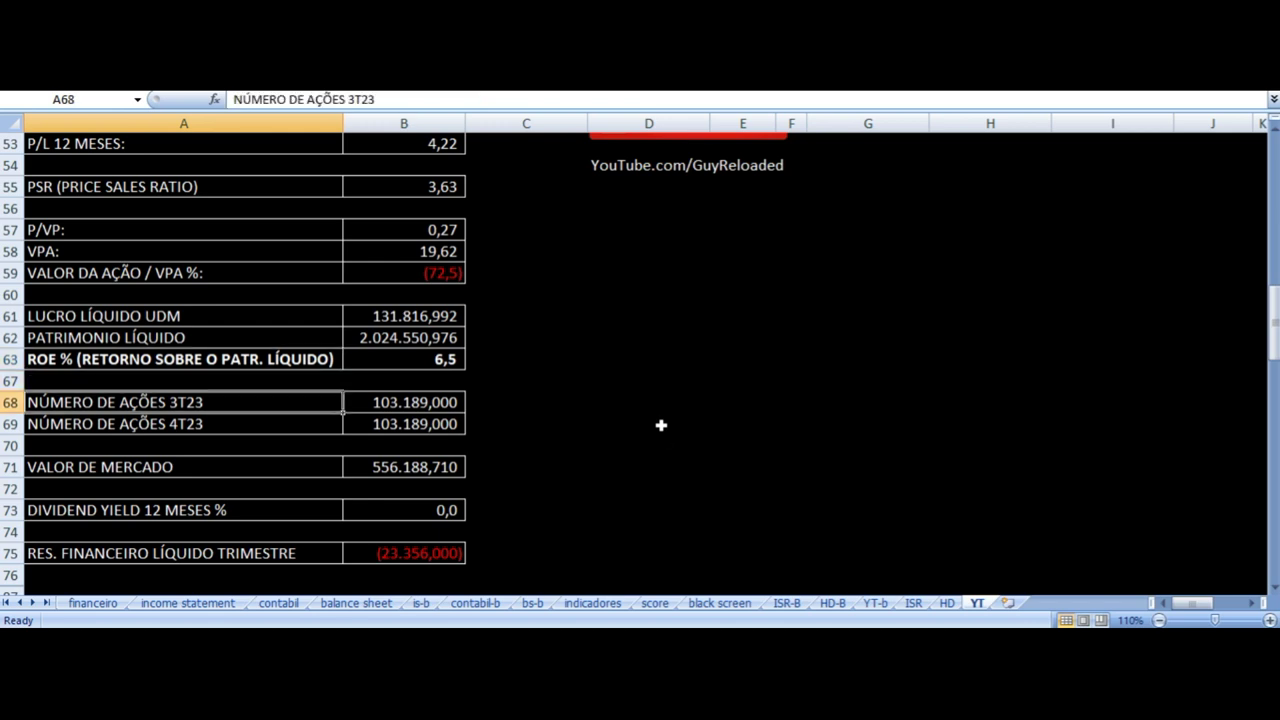
key("Down")
key("Right")
key("Up")
key("Down")
Check the market value, the 12-month dividend yield and the quarter's net financial result.
key("Down")
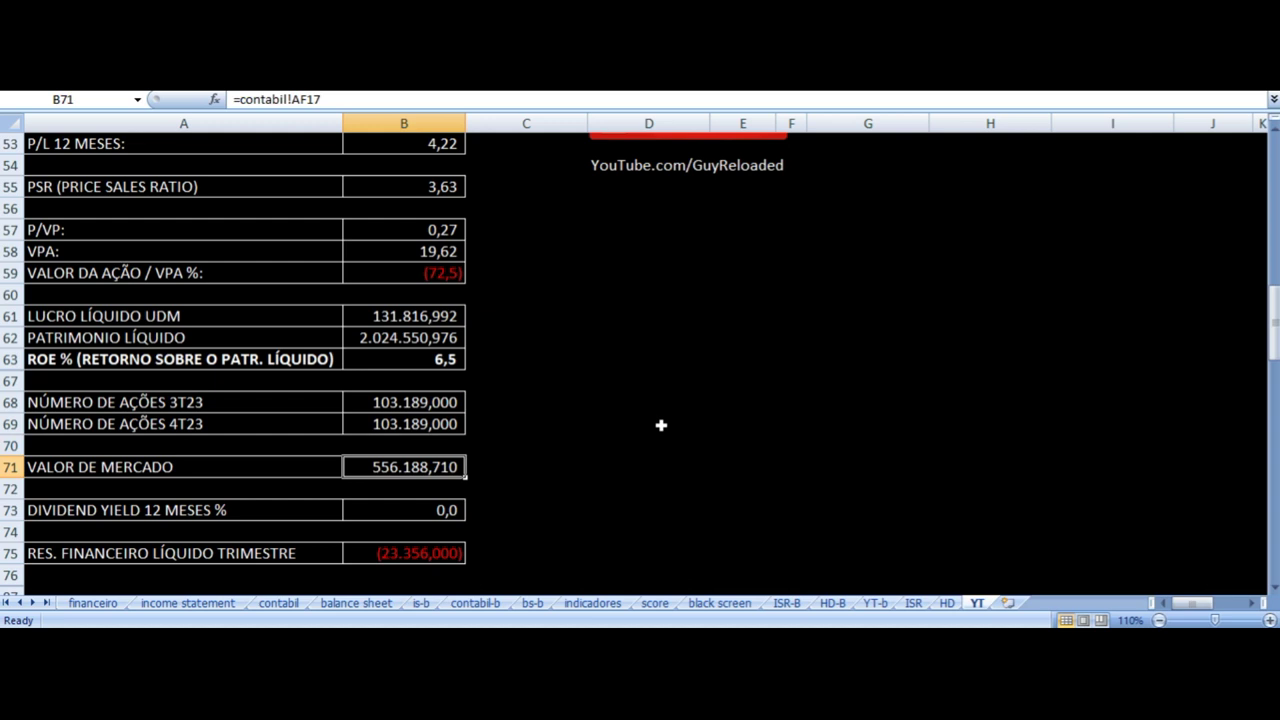
left_click(419, 512)
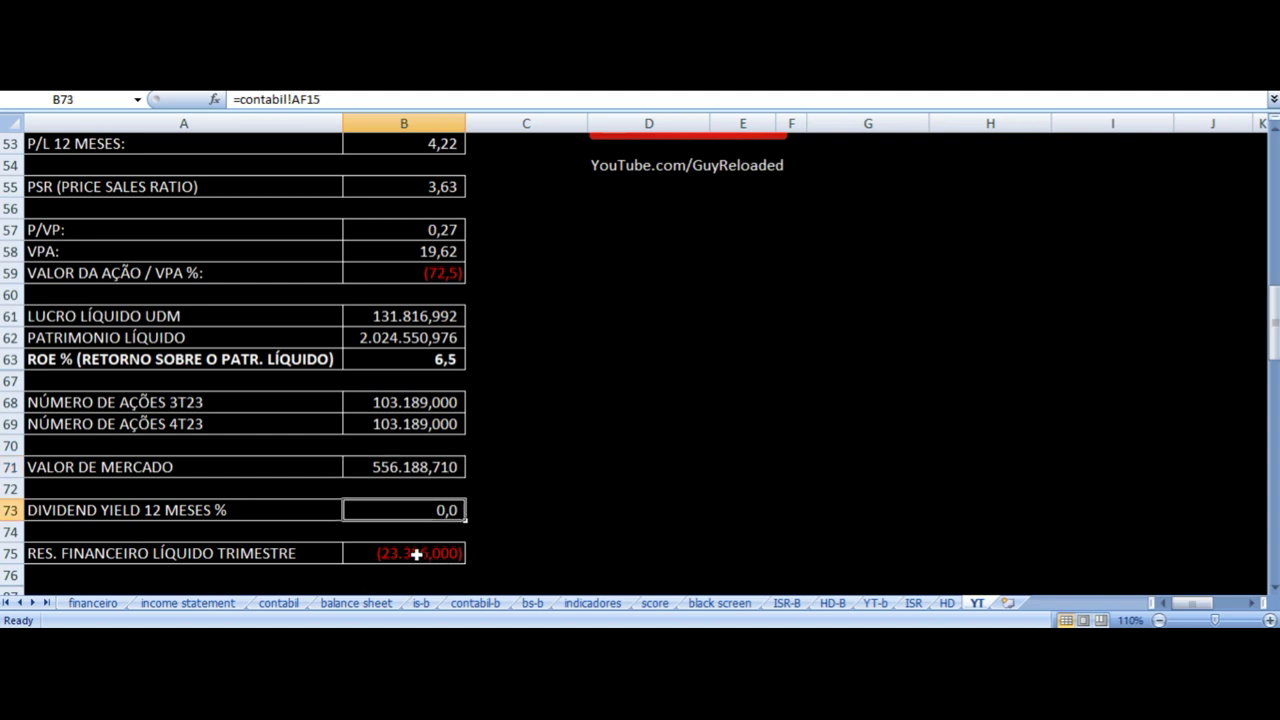
left_click(409, 553)
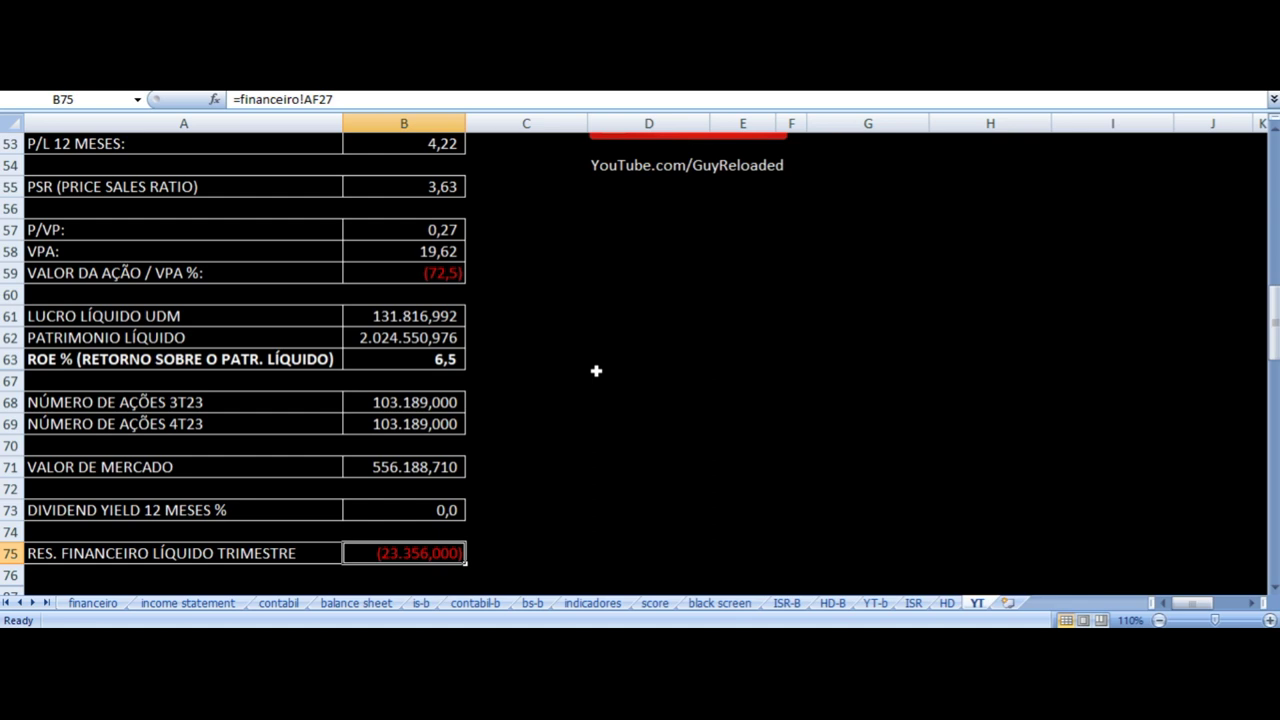
Switch to the Google Sheets stock quotes and review HBRE3's price on 1/2/24, last price and variation in R$ and percent.
scroll(596, 371, "up", 2)
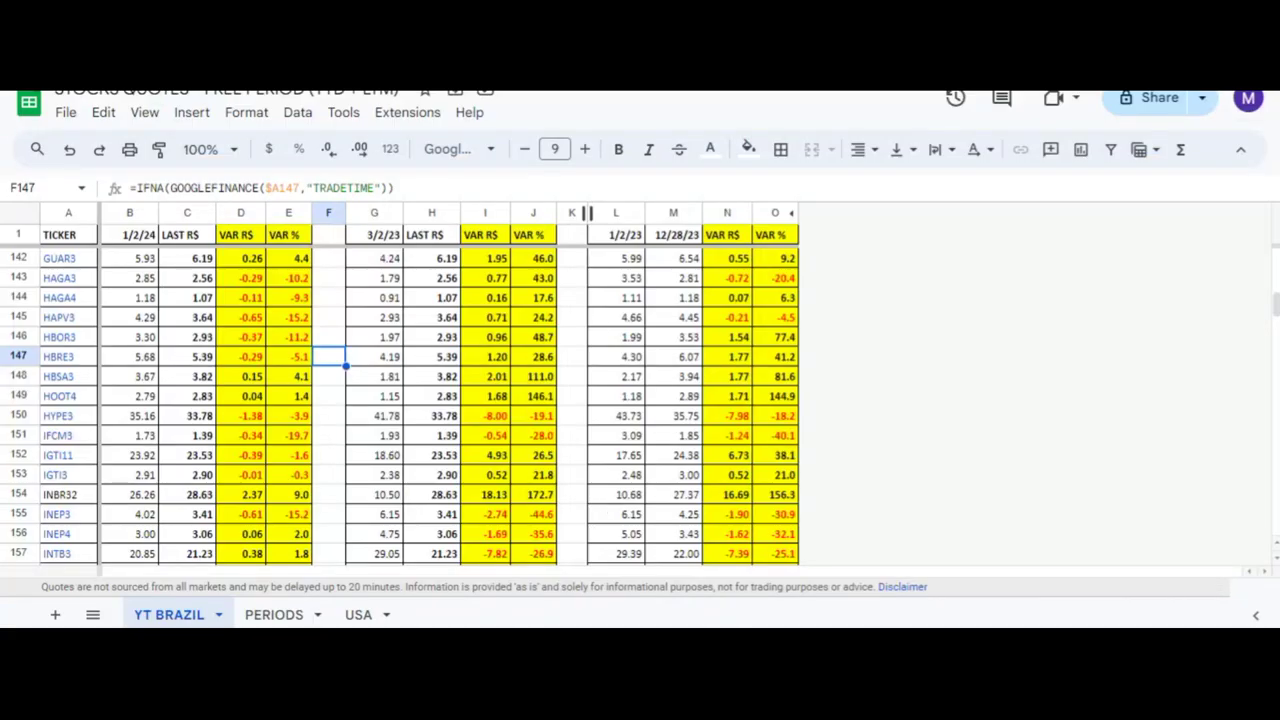
key("Left")
key("Left")
key("Left")
key("Left")
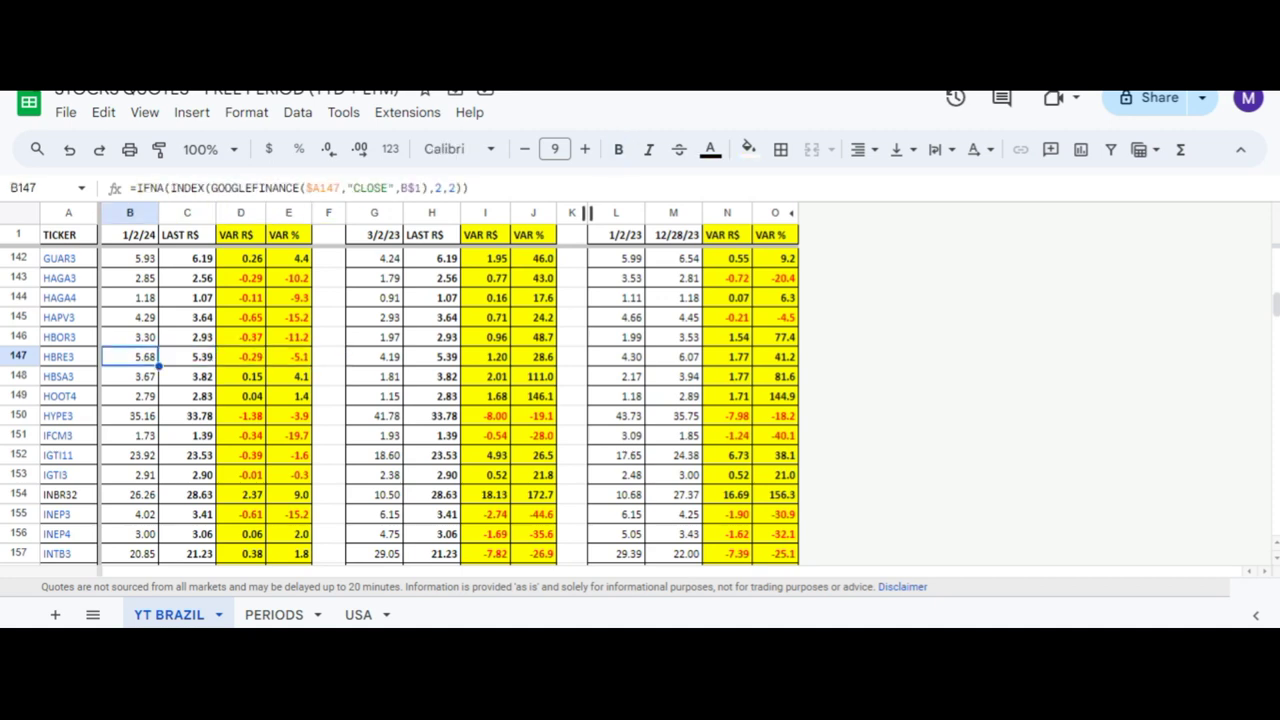
key("Right")
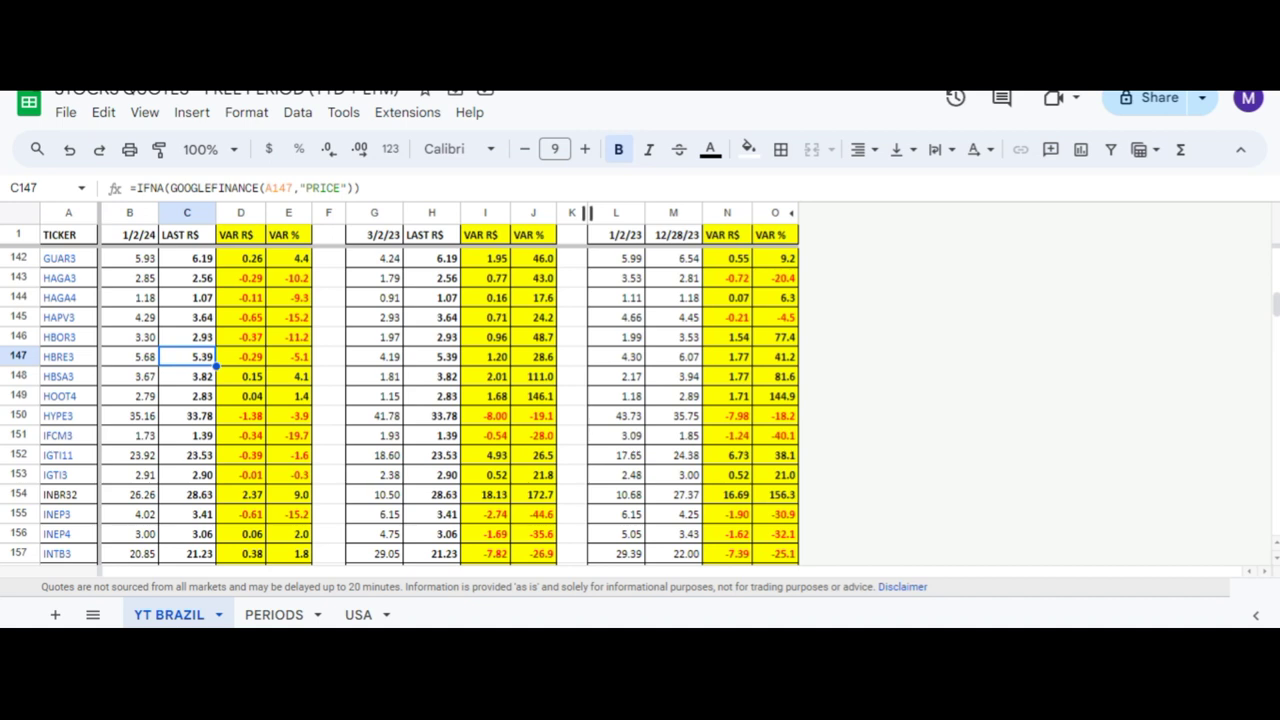
key("Right")
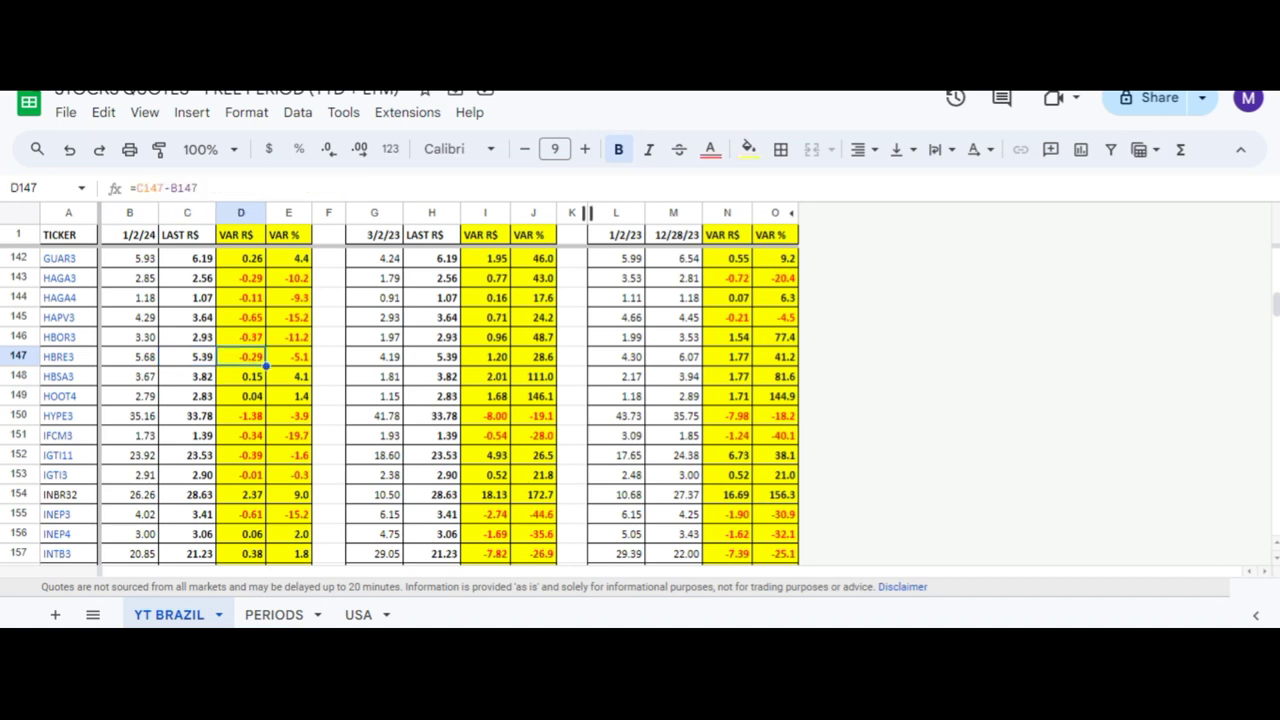
key("Right")
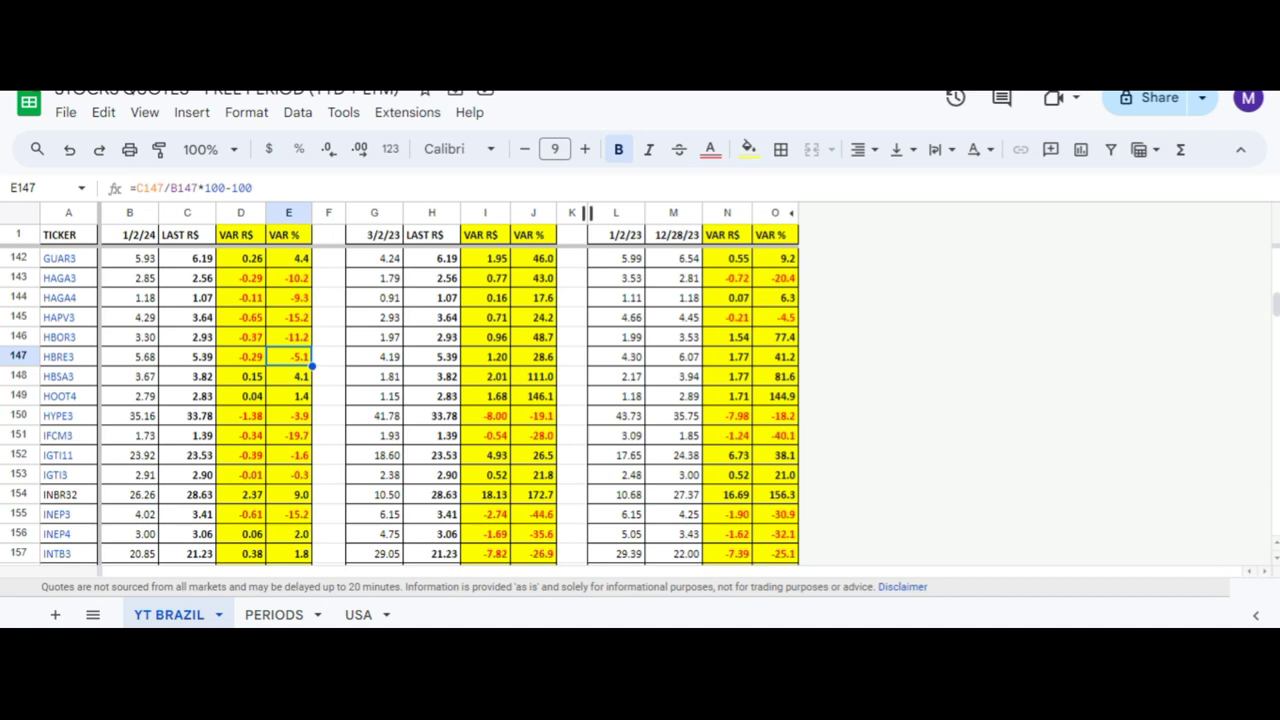
Compare HBRE3's 3/2/23 price with its last price, including the variation in R$ and percent.
key("Right")
key("Right")
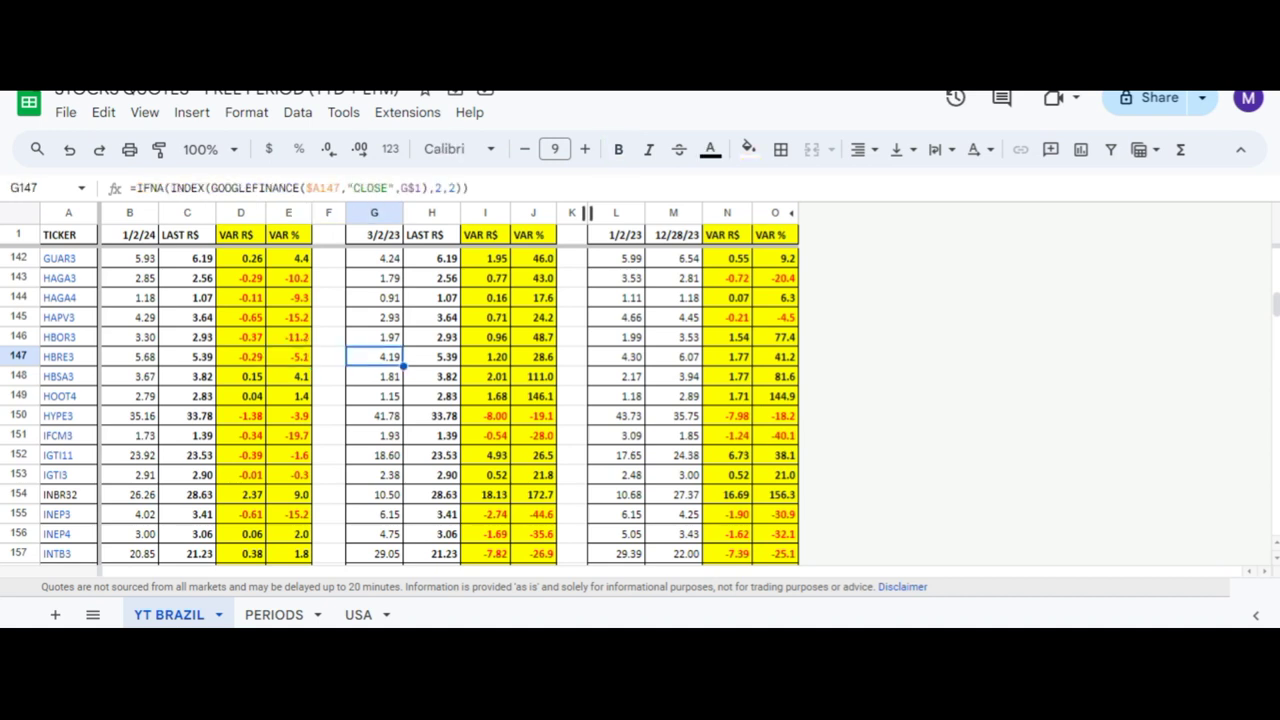
key("Right")
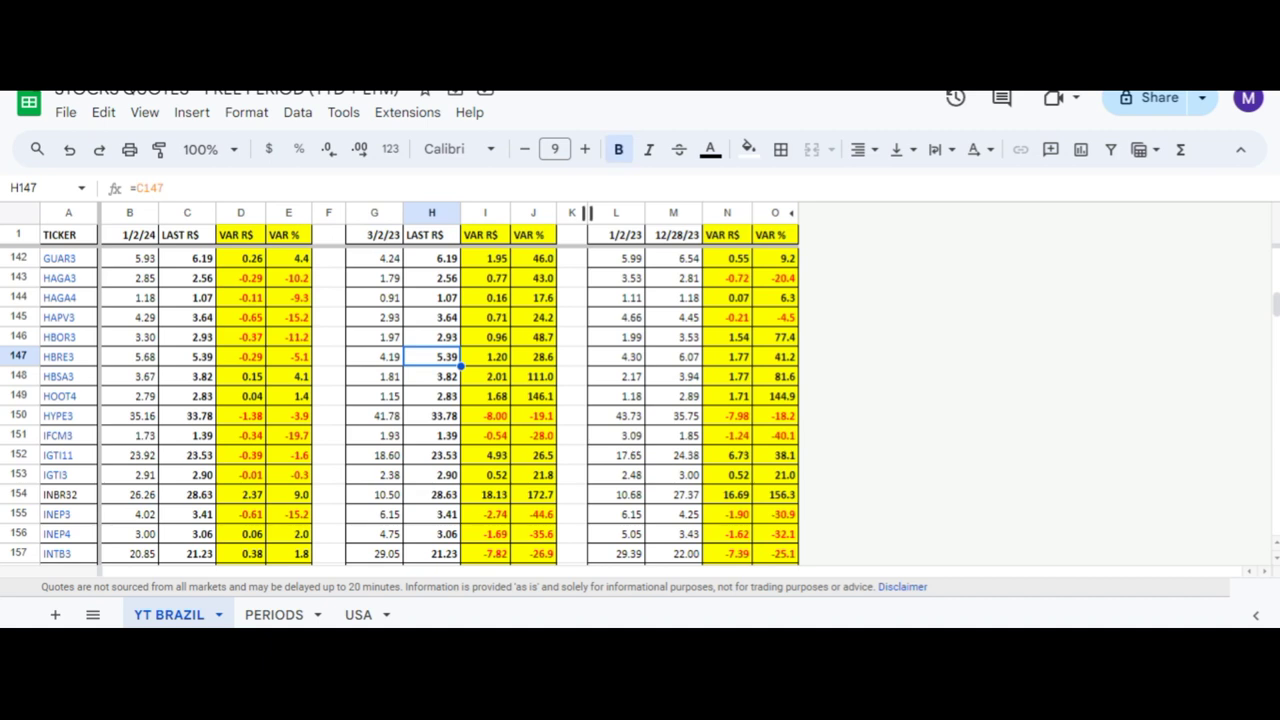
key("Right")
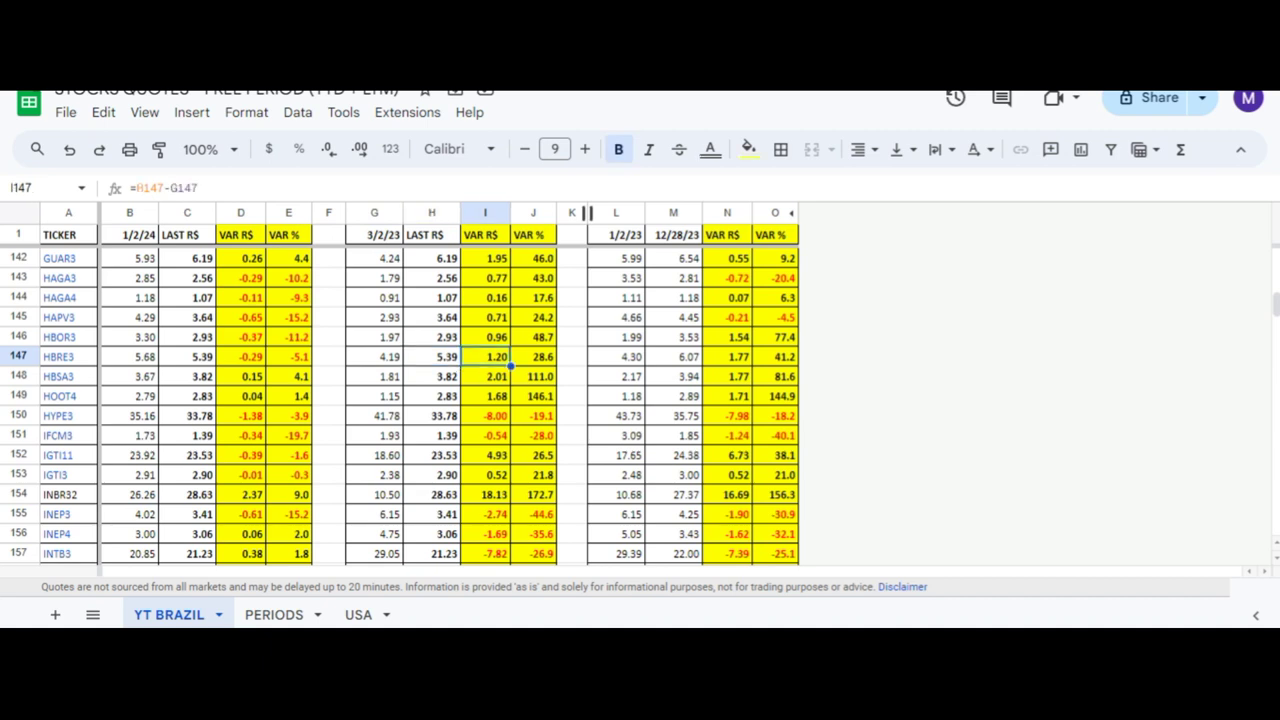
key("Right")
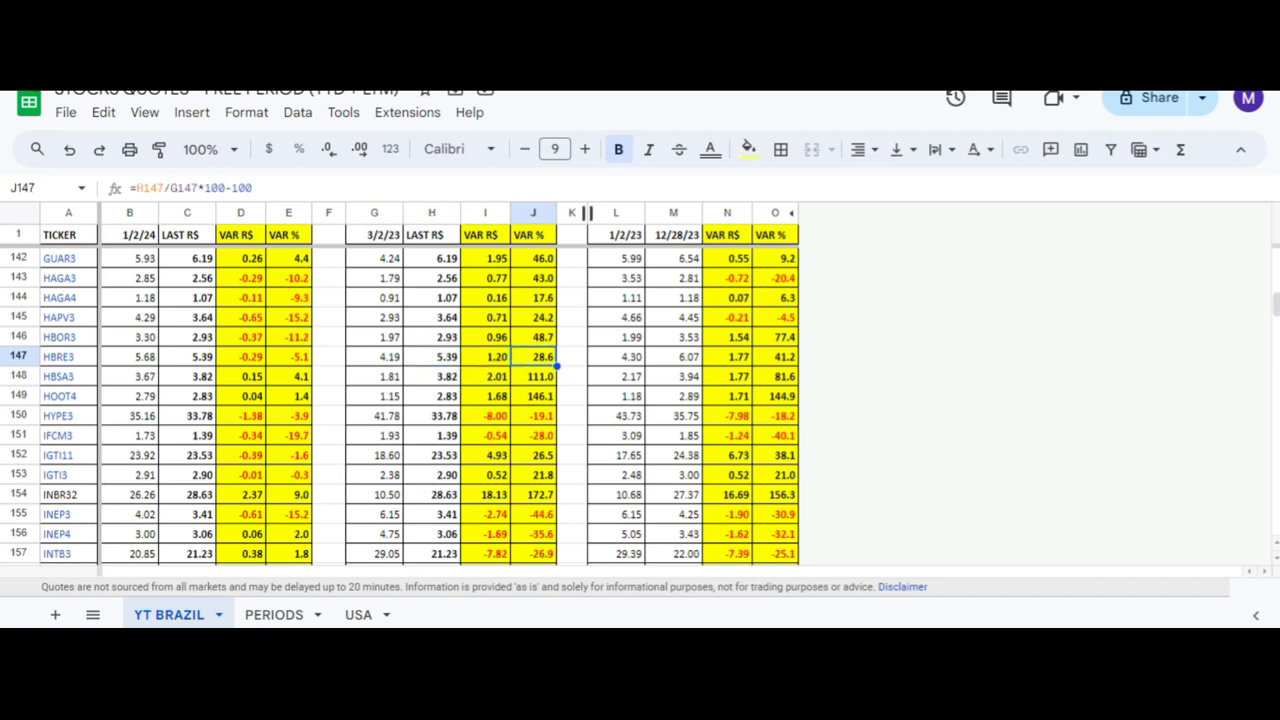
Compare HBRE3's prices on 1/2/23 and 12/28/23, including the variation in R$ and percent.
key("Right")
key("Right")
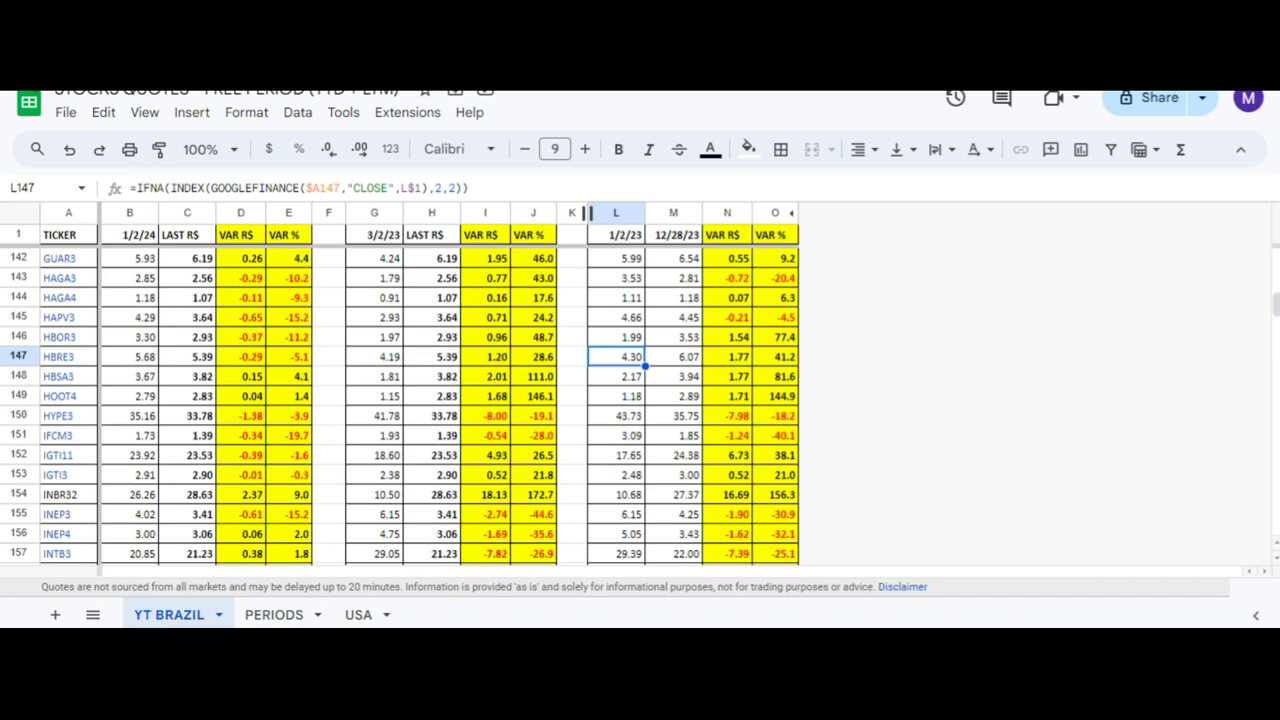
key("Right")
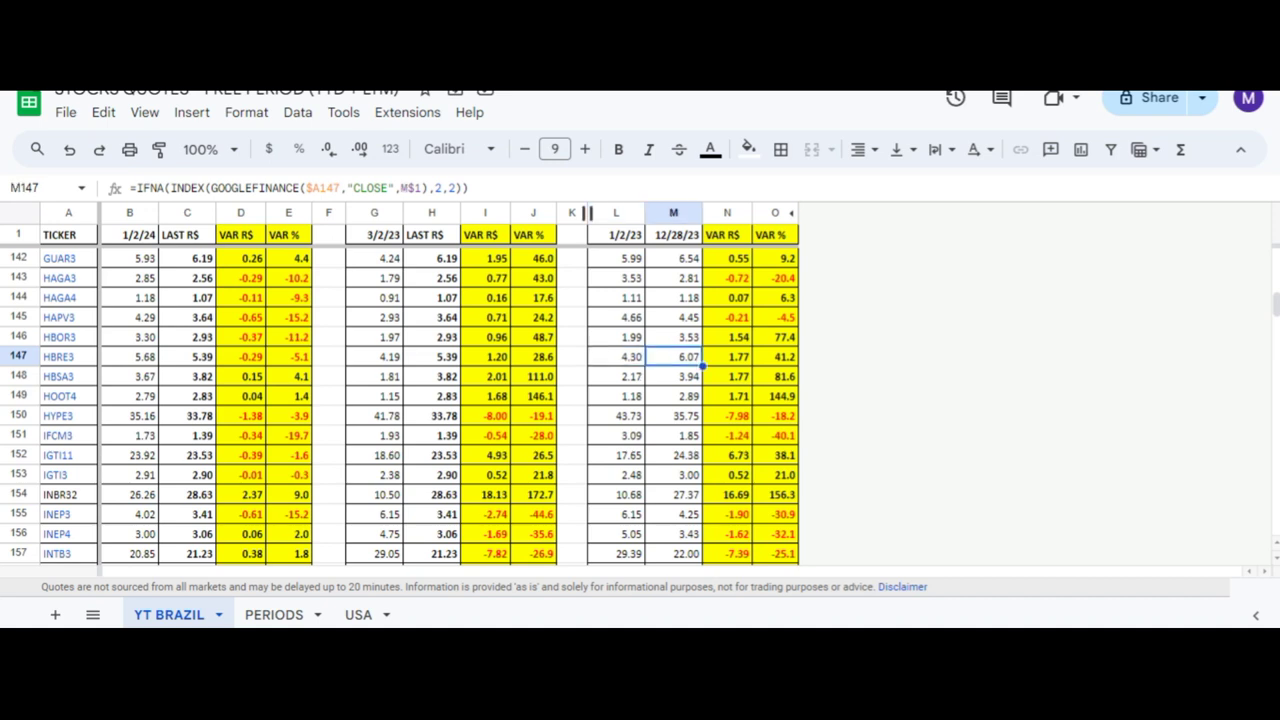
key("Right")
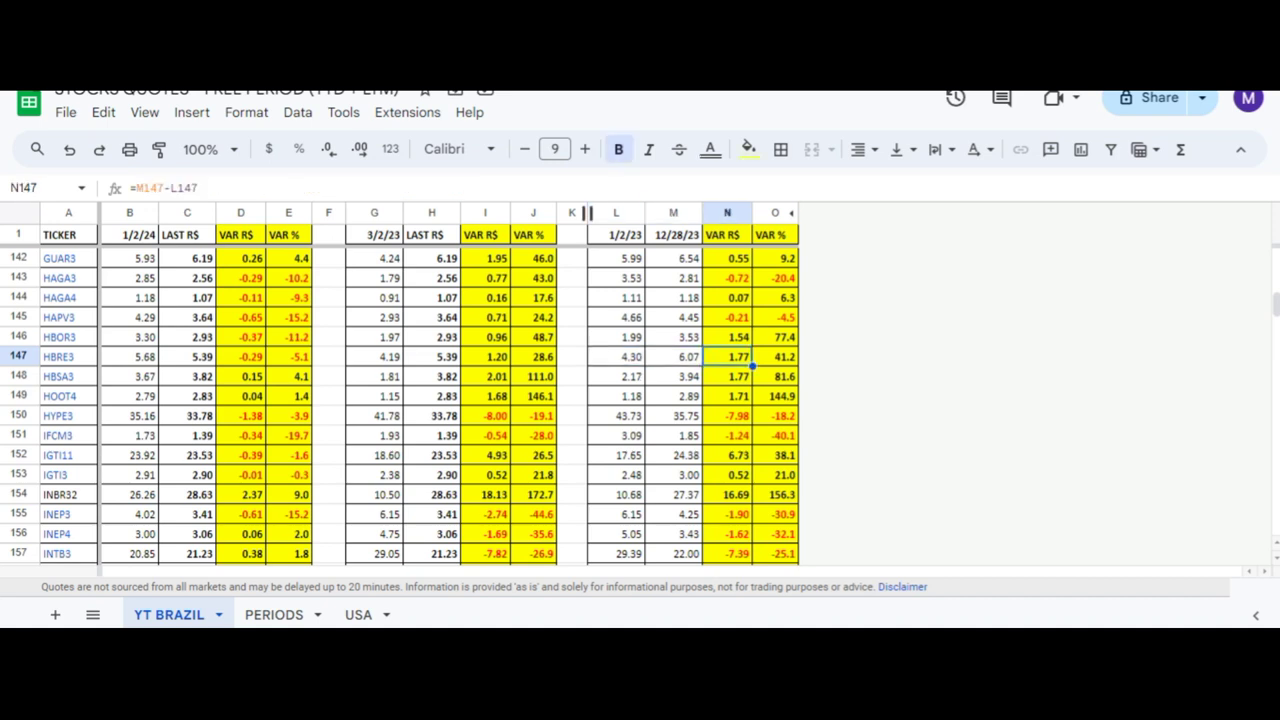
key("Right")
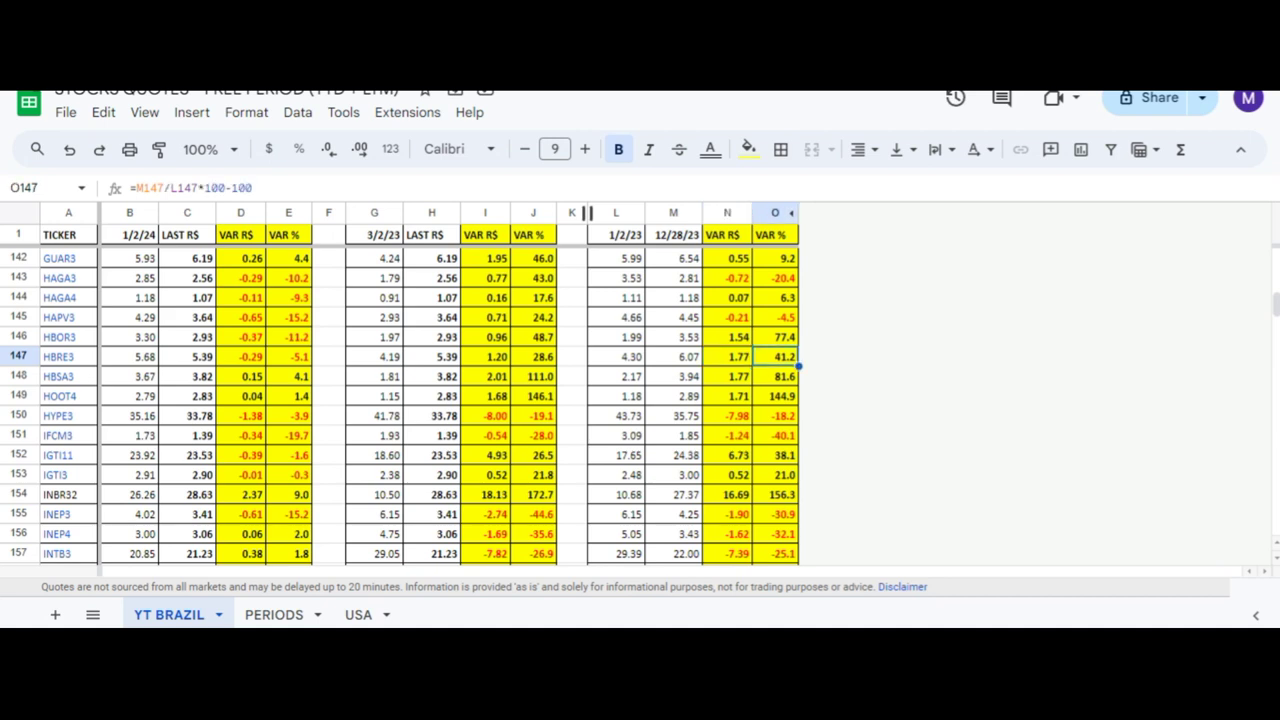
Return to HBRE3's 3/2/23 price and recheck the percentage variation for that period.
key("Left")
key("Left")
key("Left")
key("Left")
key("Left")
key("Left")
key("Left")
key("Left")
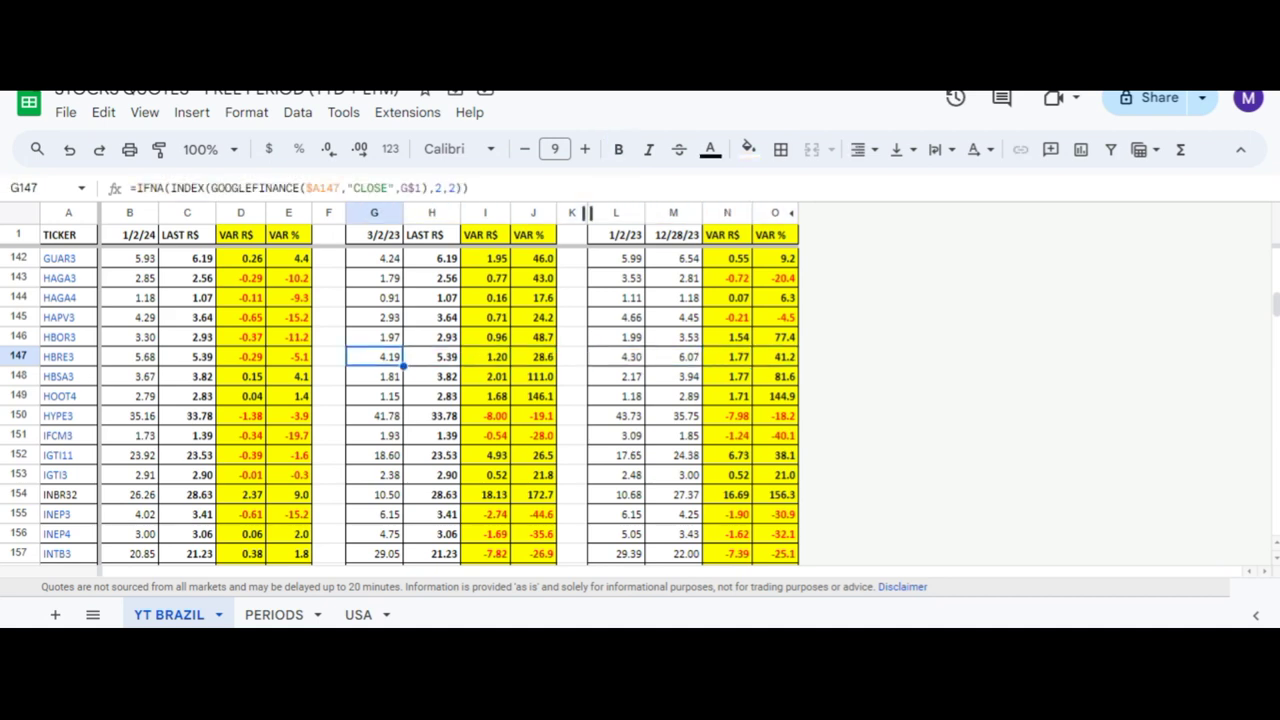
key("Right")
key("Right")
key("Right")
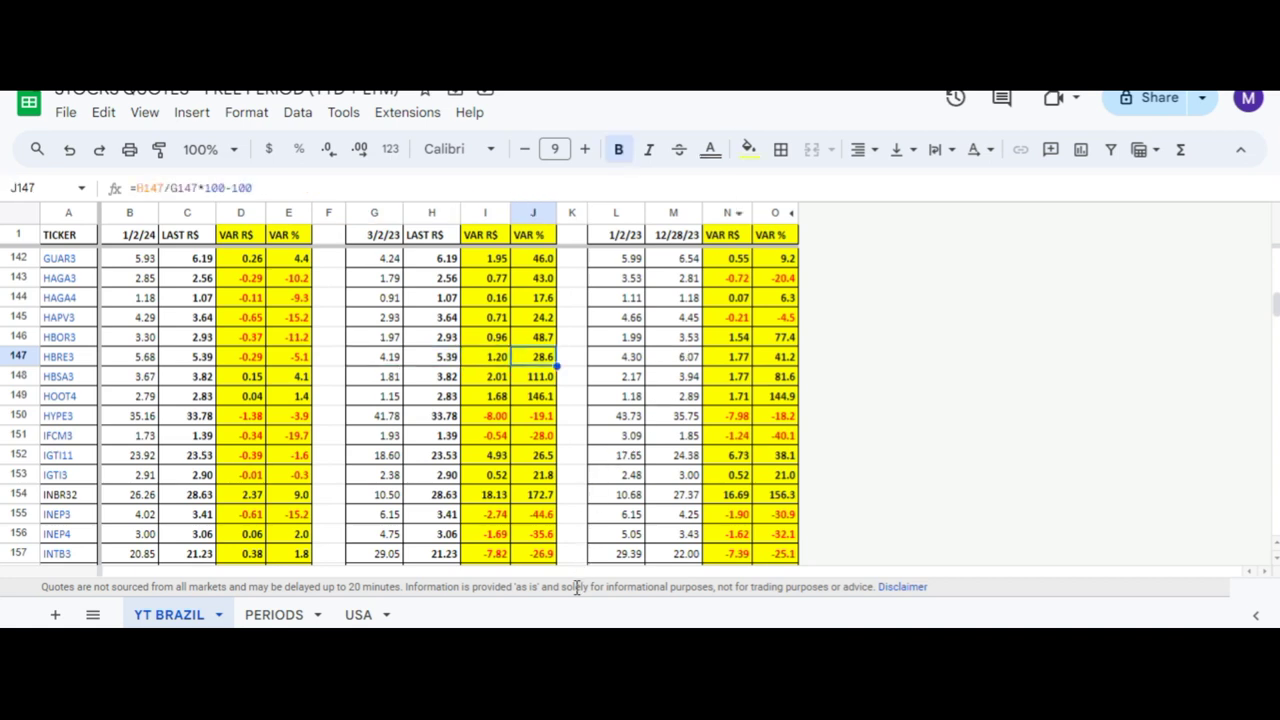
Switch back to the Excel workbook and check the 2022-to-2023 percentage variation of revenue and gross profit.
mouse_move(543, 645)
left_click(543, 565)
scroll(516, 395, "down", 20)
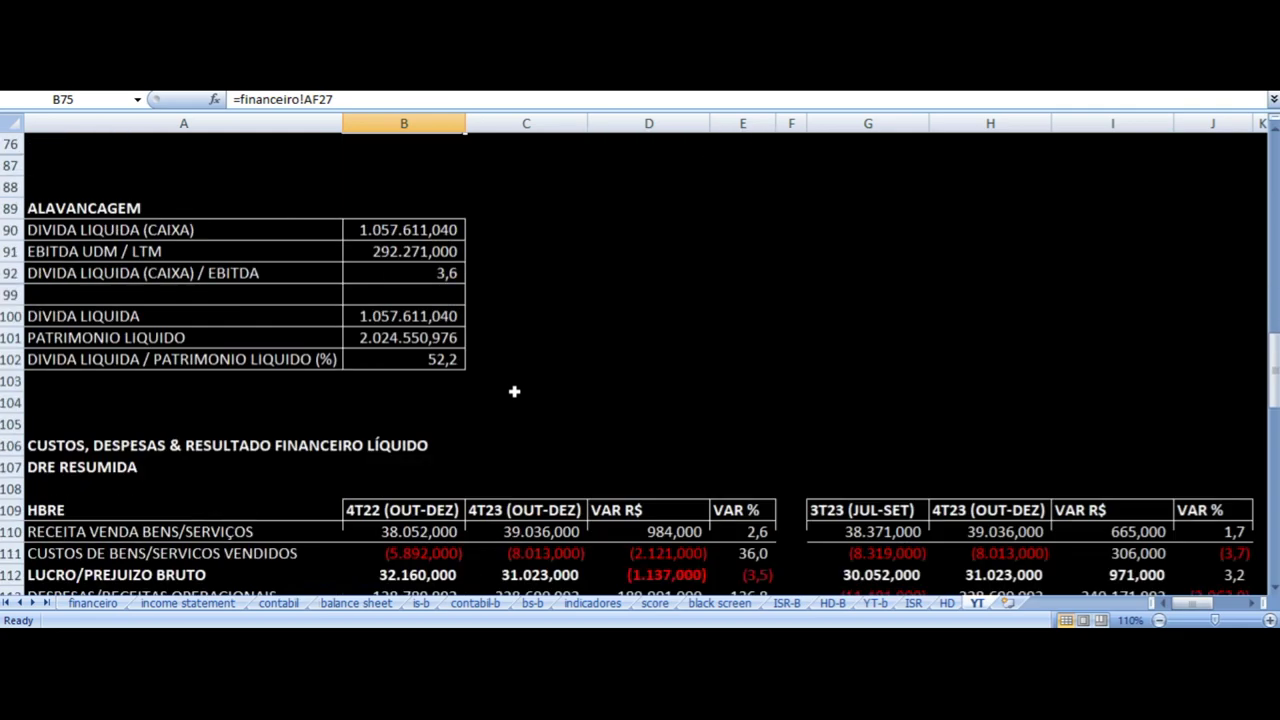
scroll(516, 395, "up", 1)
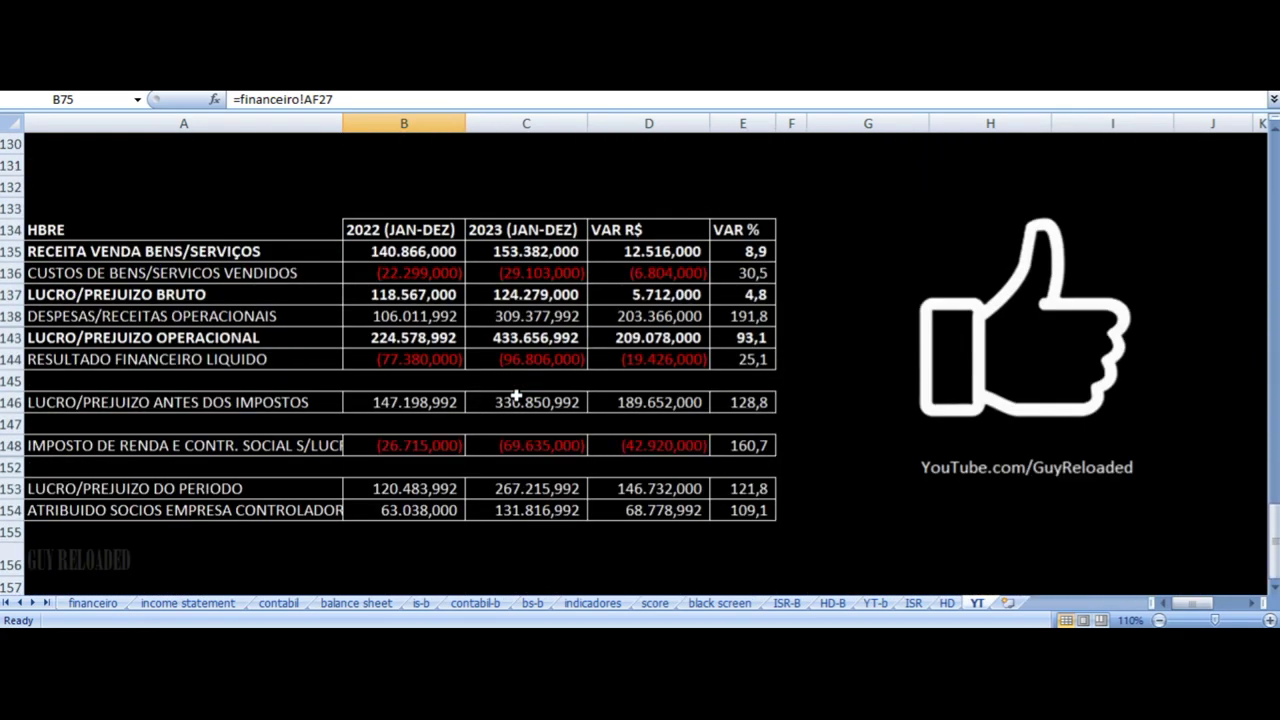
left_click(738, 256)
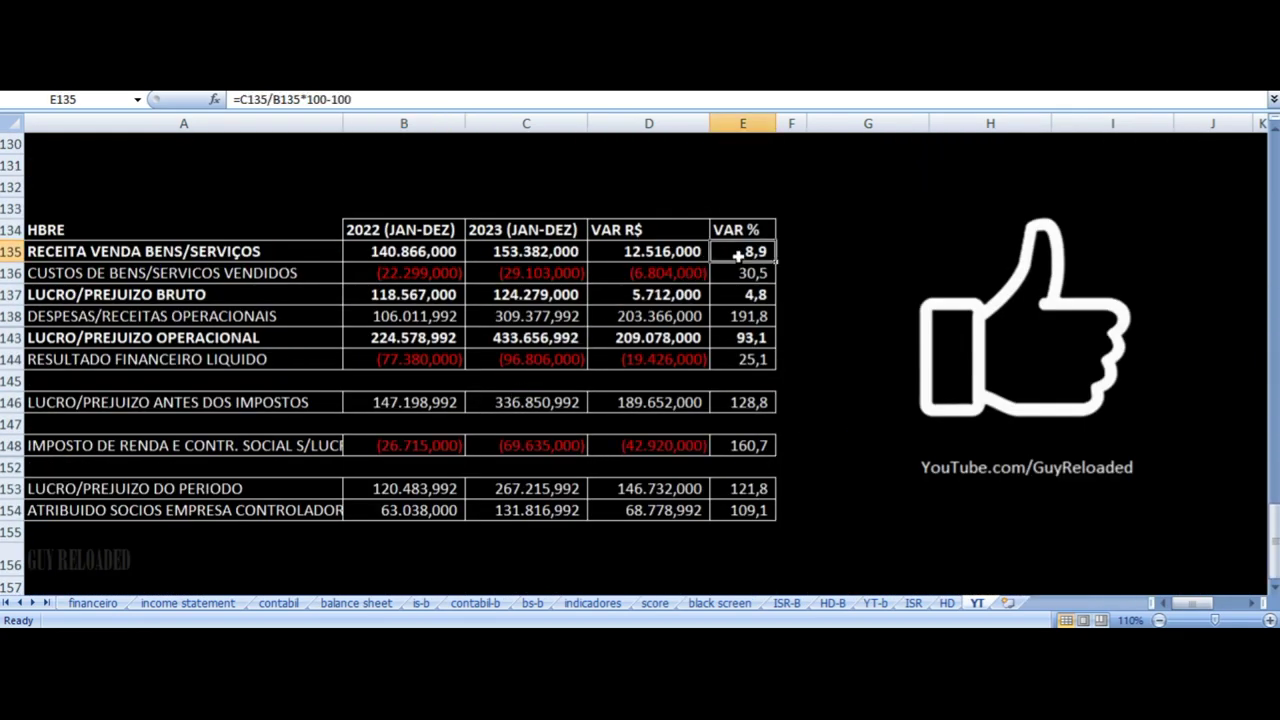
left_click(742, 297)
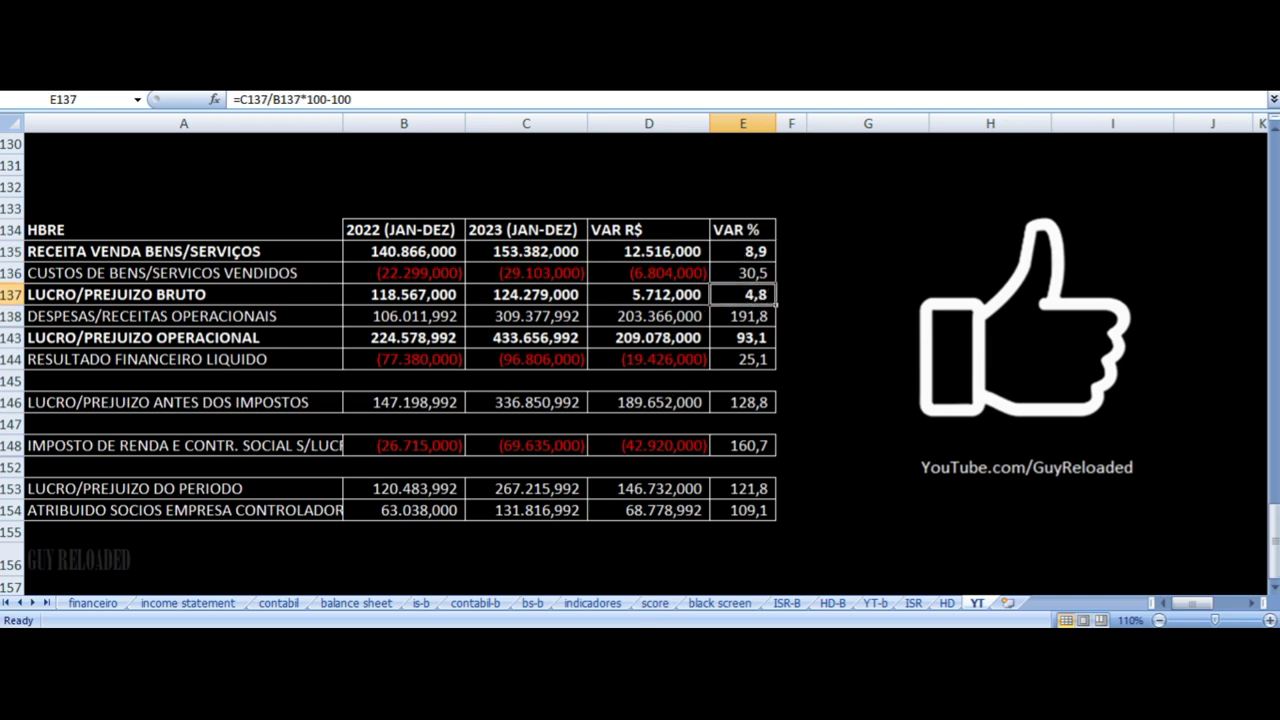
Consult the consolidated income statement in the DFP document, and recheck the annual percentage variation of net profit, revenue and gross profit in Excel.
key("alt+Tab")
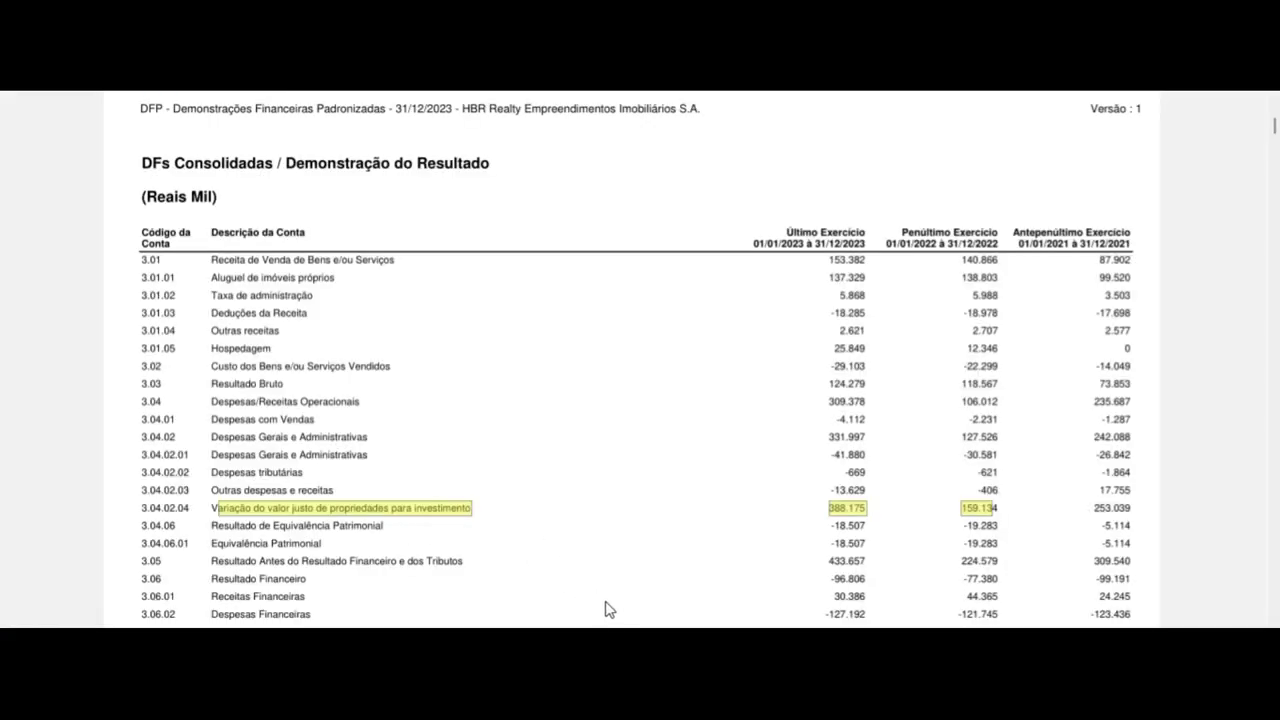
key("alt+Tab")
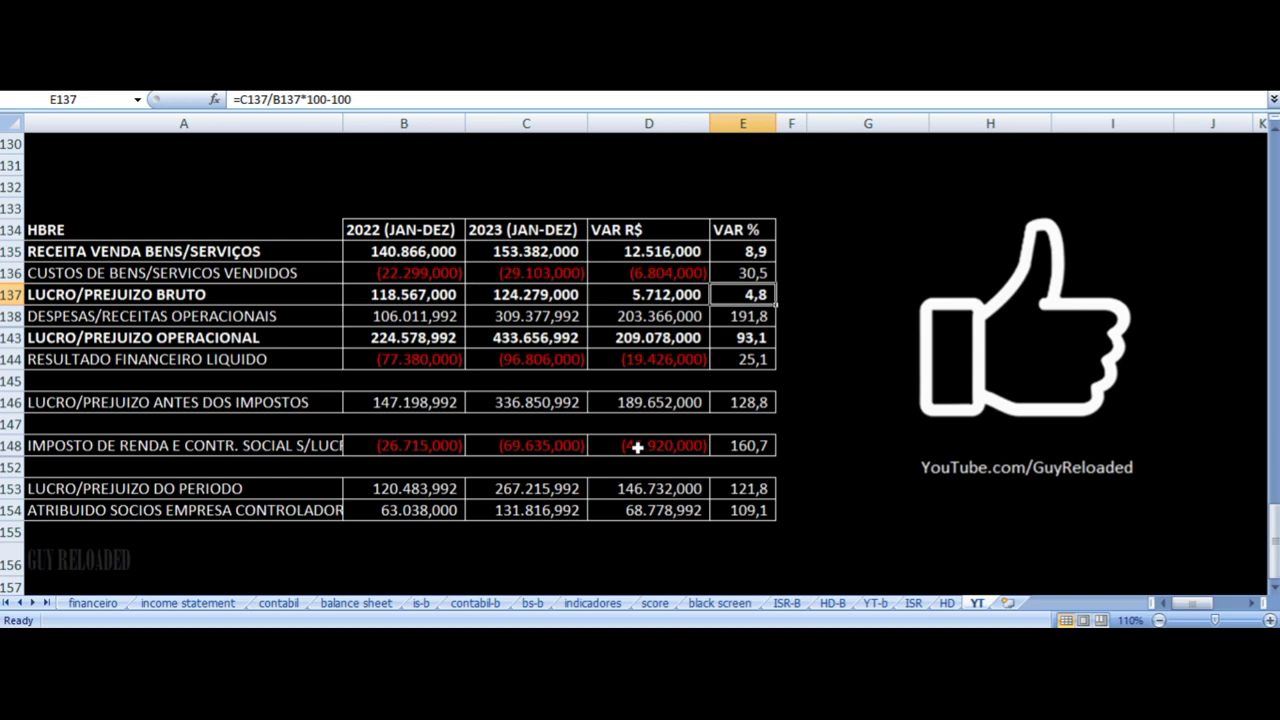
left_click(757, 494)
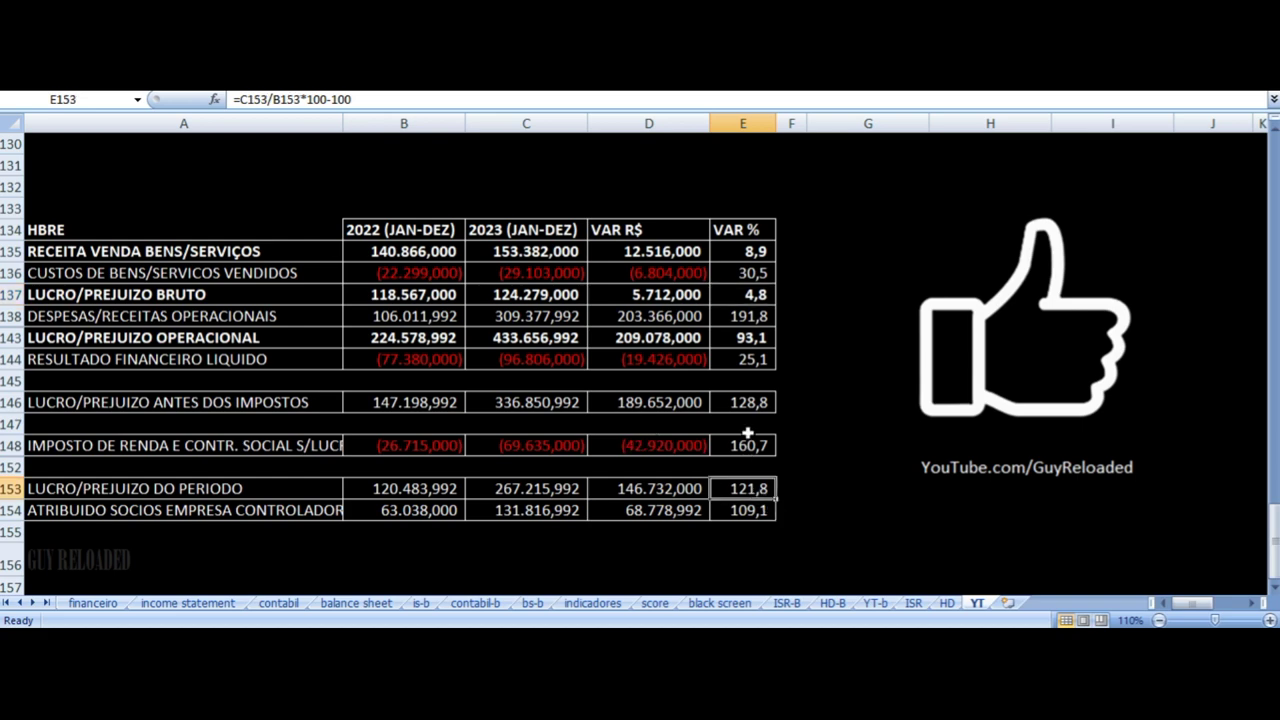
left_click(757, 252)
left_click(736, 294)
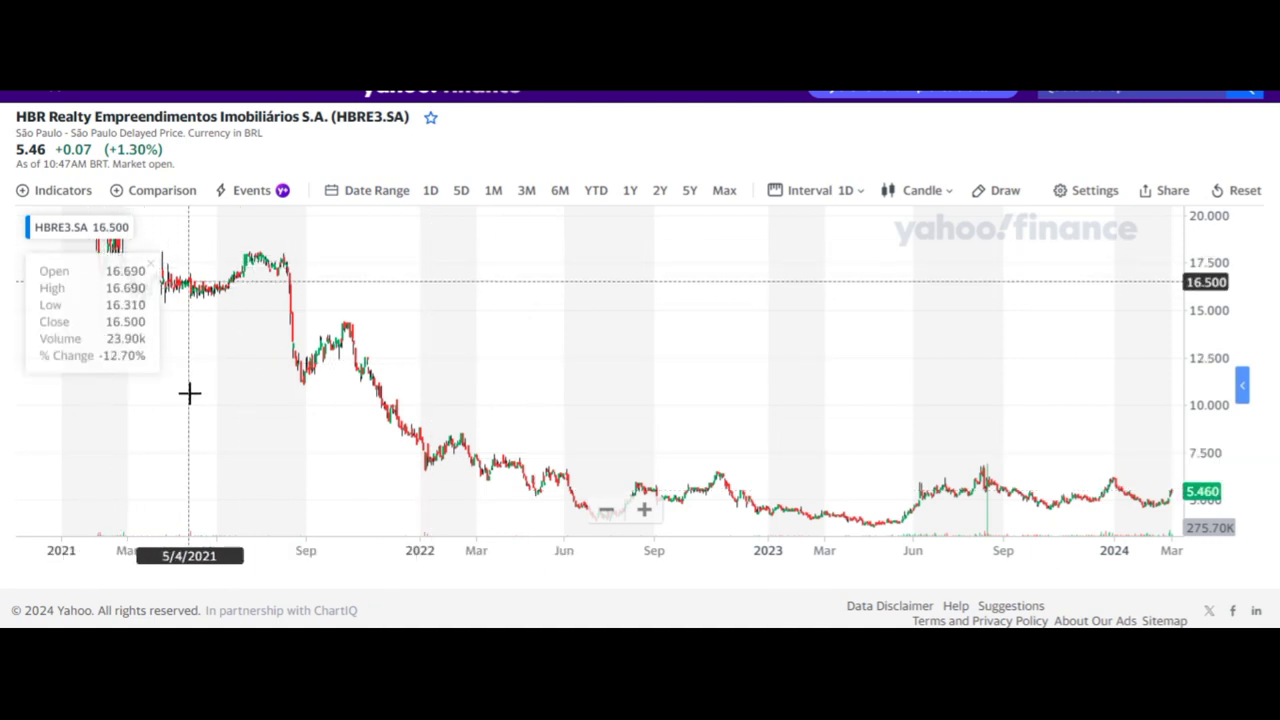
Examine HBRE3.SA's price history from 2021 to 2024 on the Yahoo Finance chart, and return to the Excel workbook.
scroll(200, 380, "down", 3)
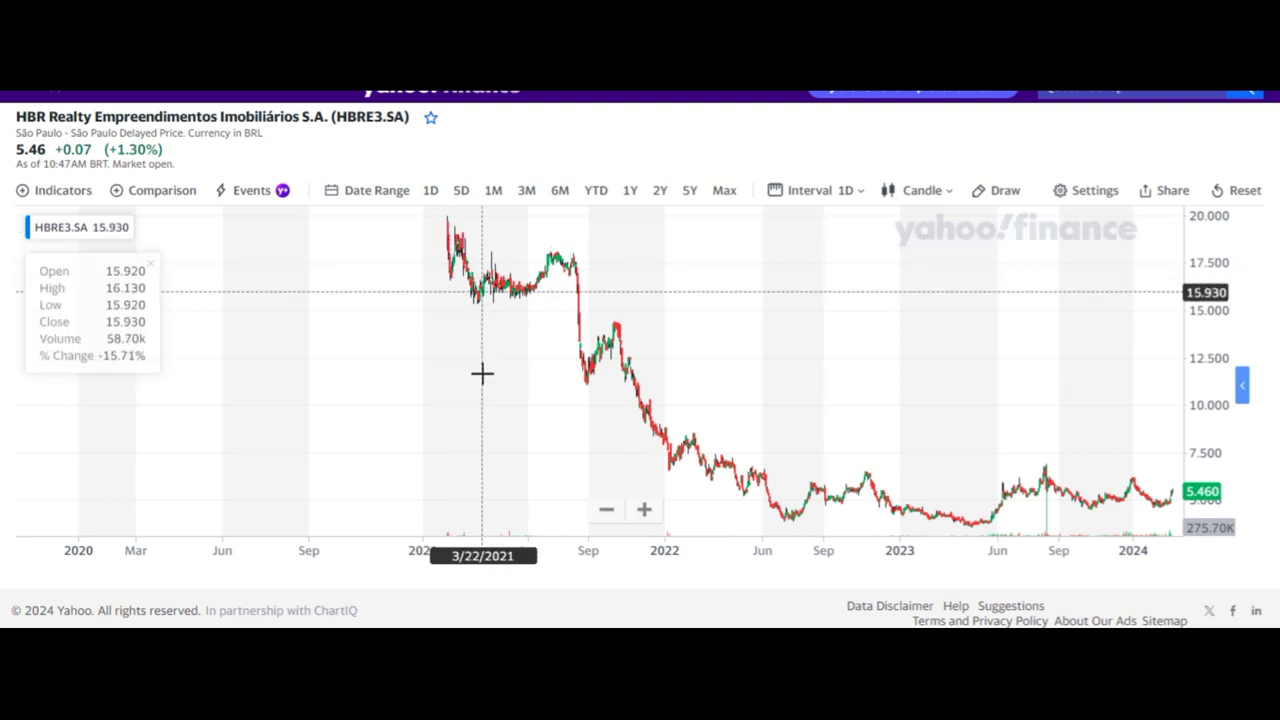
scroll(482, 373, "up", 4)
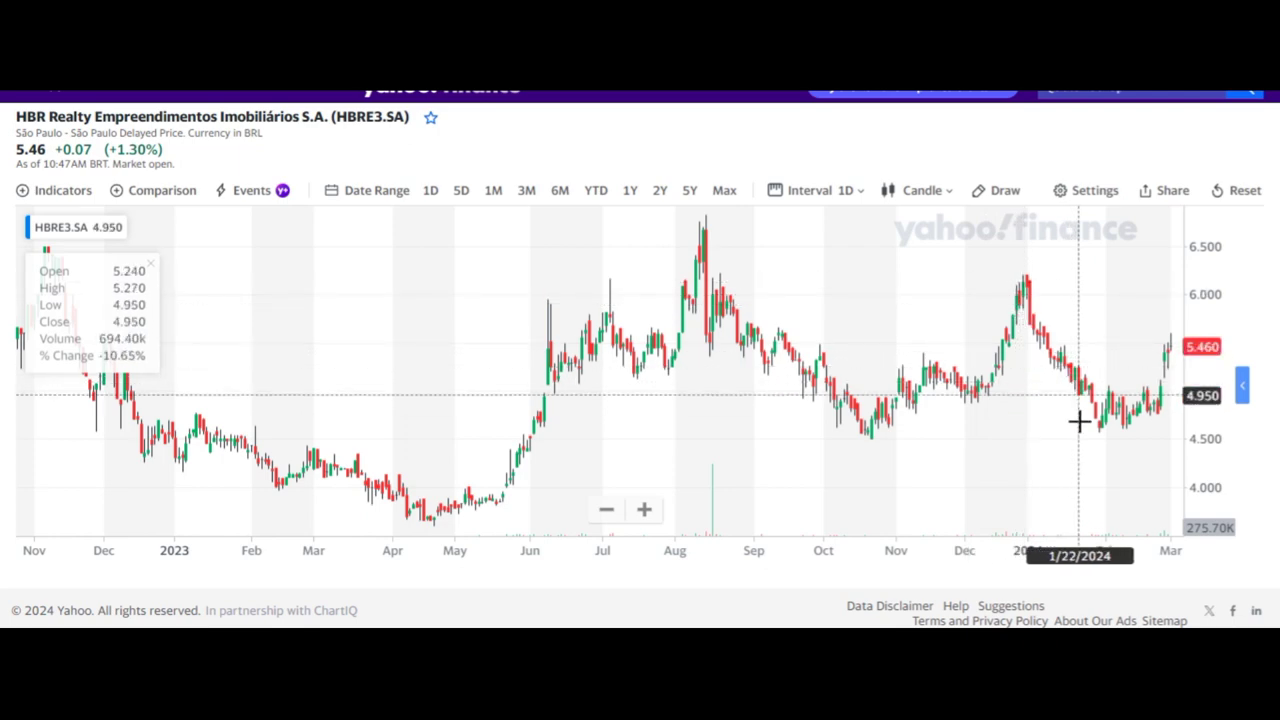
scroll(600, 406, "down", 5)
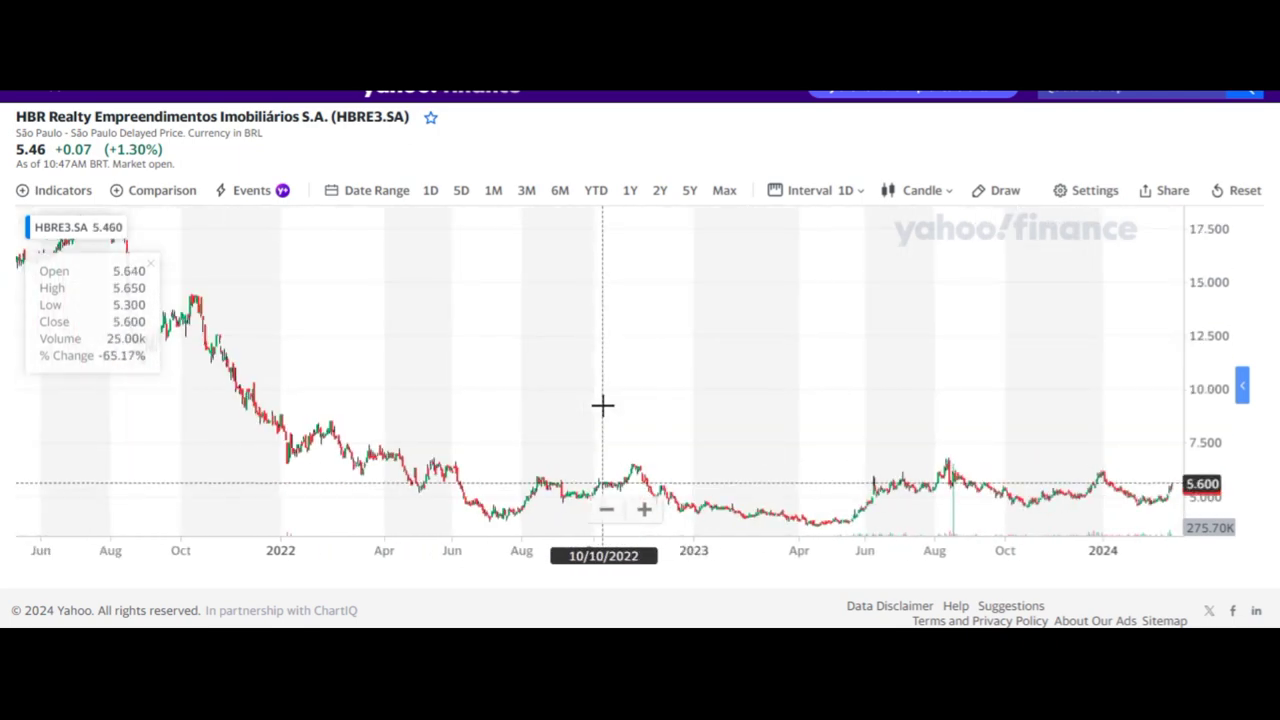
scroll(602, 405, "down", 3)
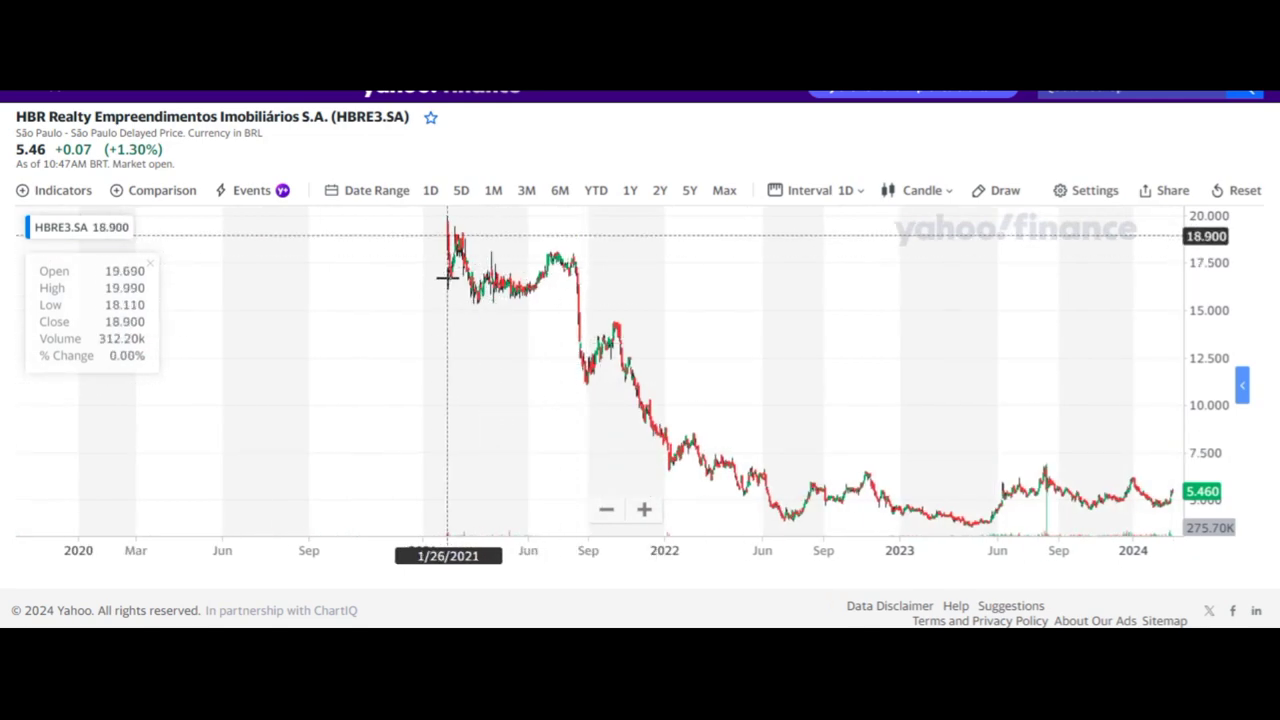
scroll(766, 408, "up", 4)
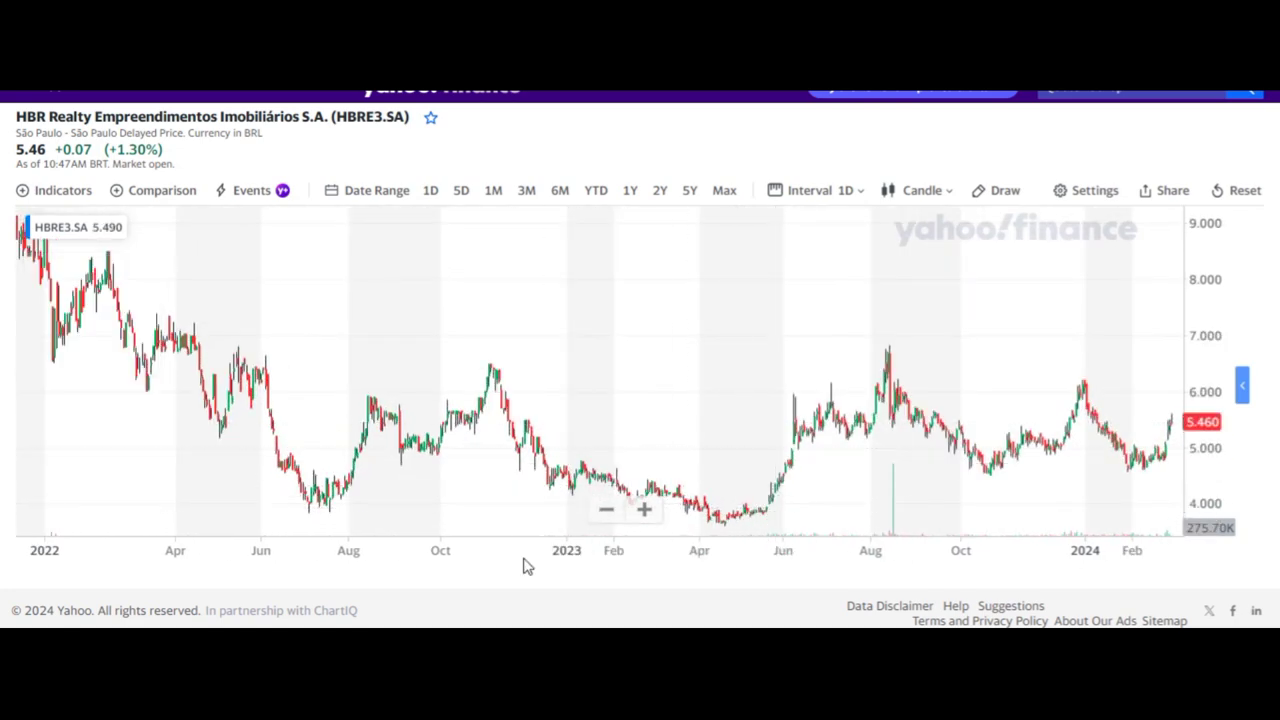
mouse_move(543, 622)
left_click(583, 501)
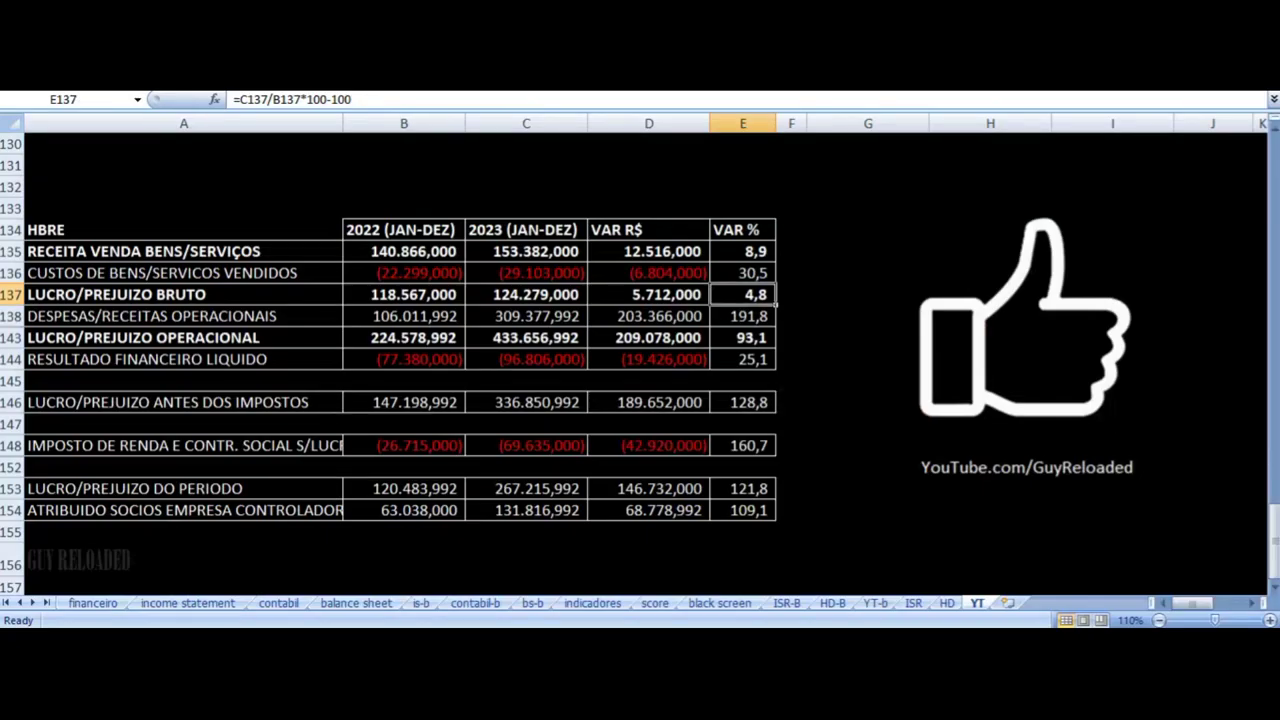